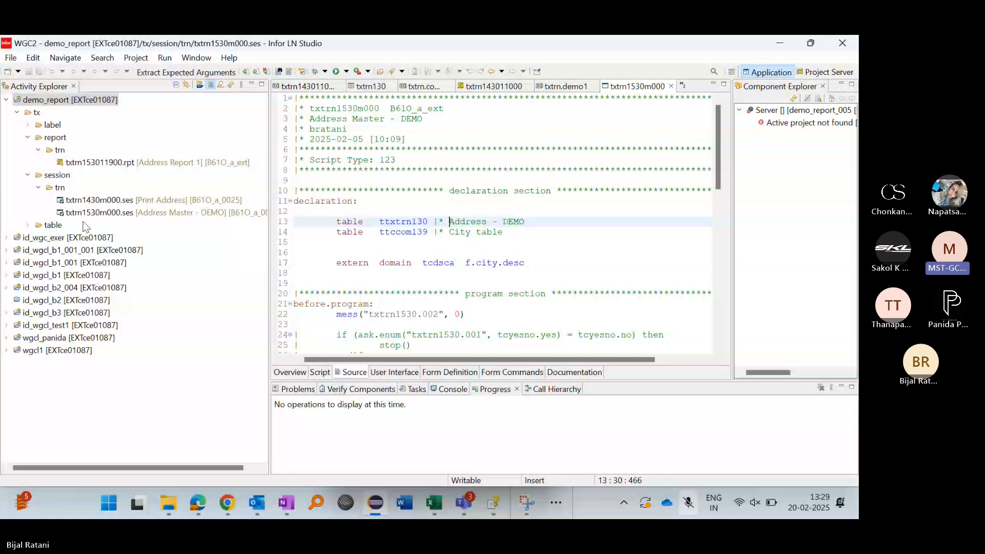
Step: Add report txtrn153011900 to the Address Master - DEMO session's user interface reports, in report group 1
{"action": "left_click", "coordinate": [92, 202]}
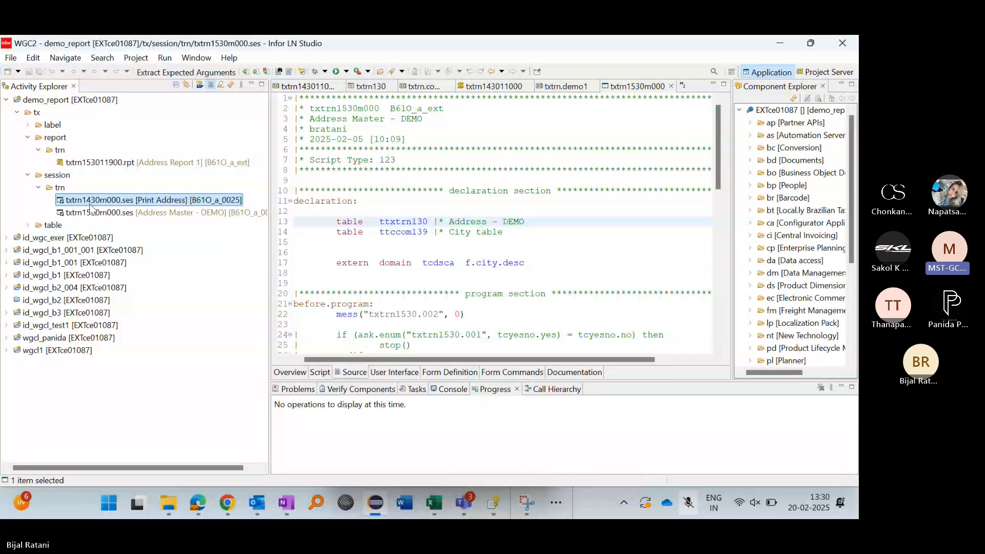
{"action": "left_click", "coordinate": [400, 371]}
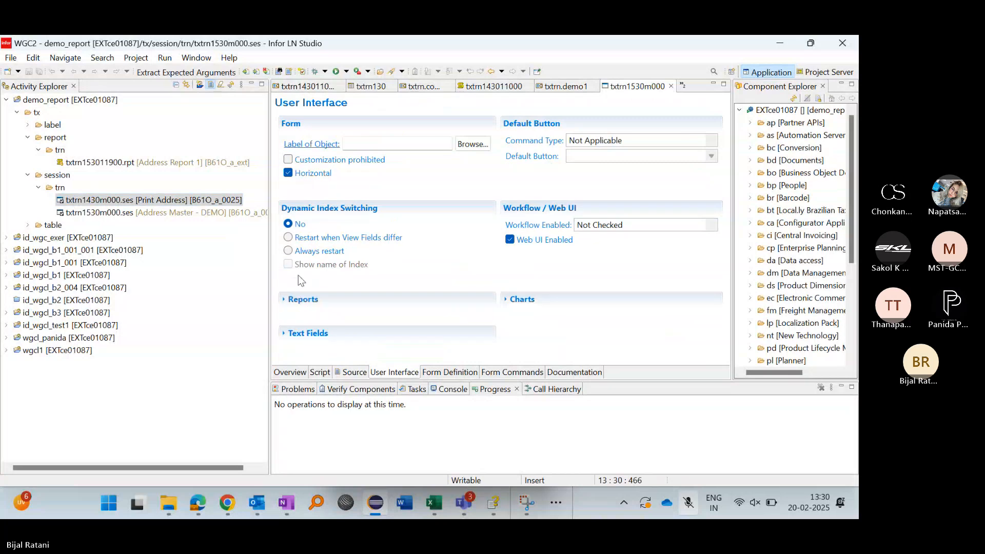
{"action": "left_click", "coordinate": [298, 301]}
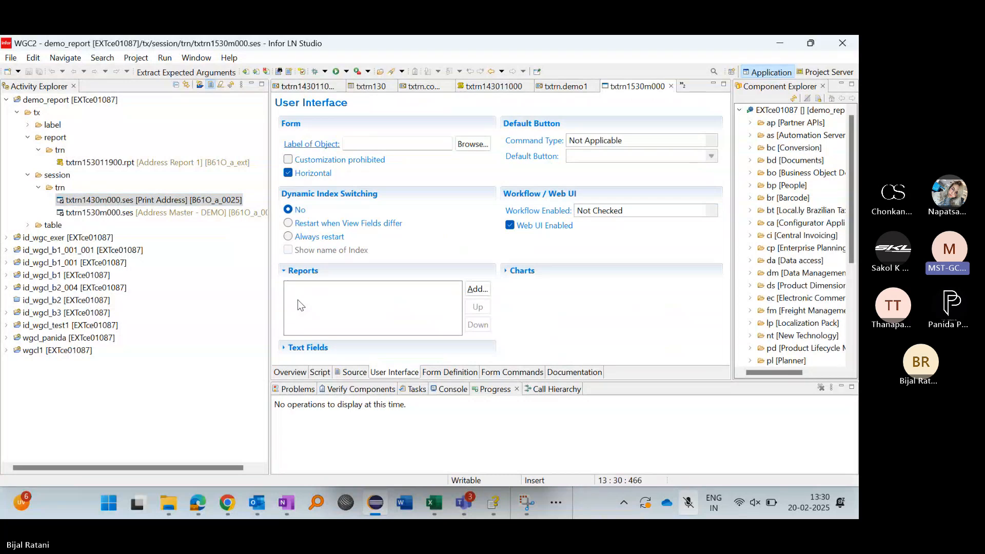
{"action": "left_click", "coordinate": [197, 163]}
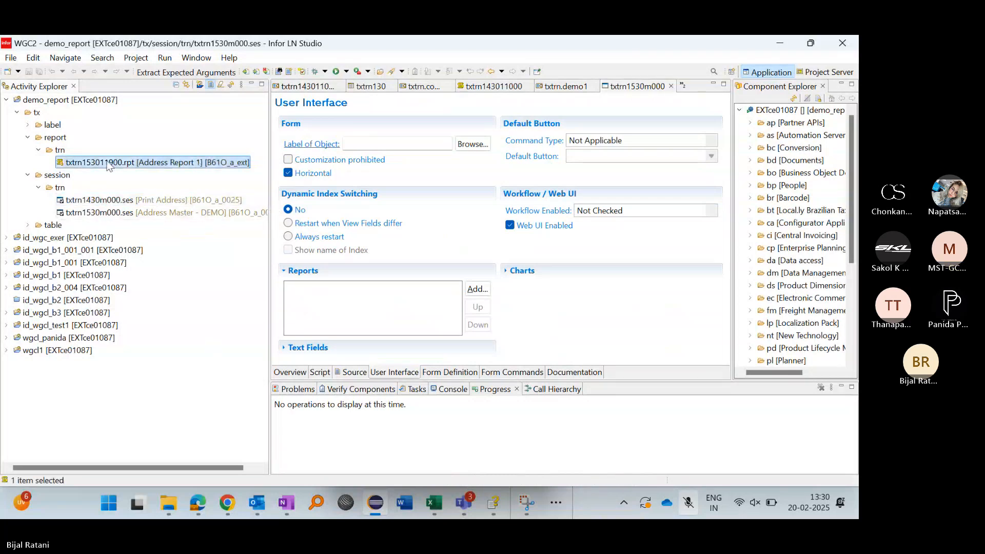
{"action": "left_click", "coordinate": [79, 201]}
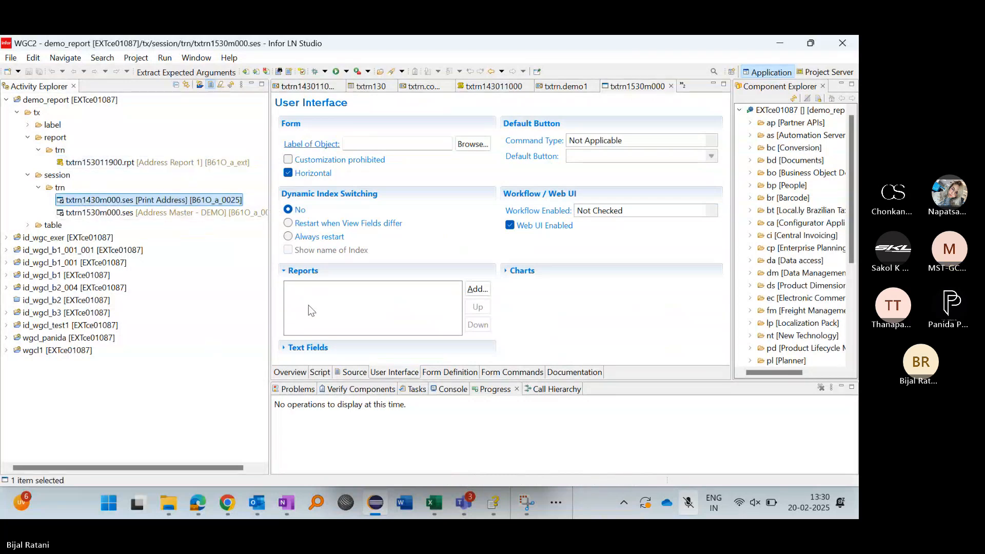
{"action": "left_click", "coordinate": [481, 289]}
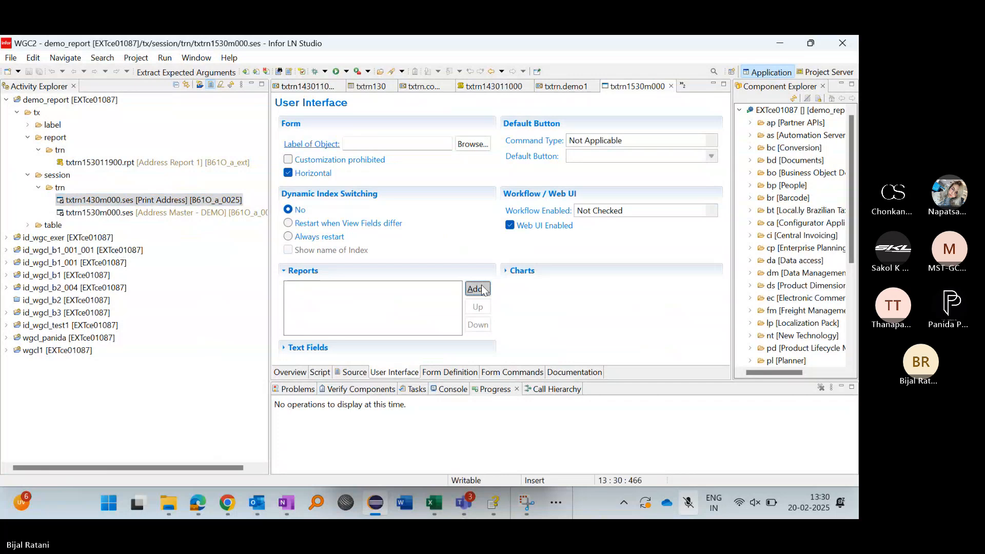
{"action": "left_click", "coordinate": [483, 290]}
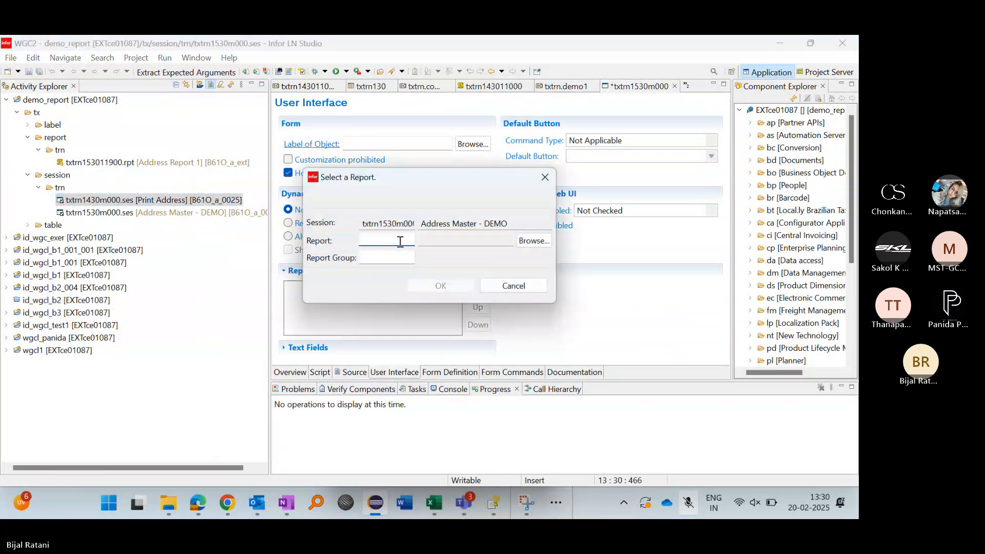
{"action": "type", "text": "txtrn153011"}
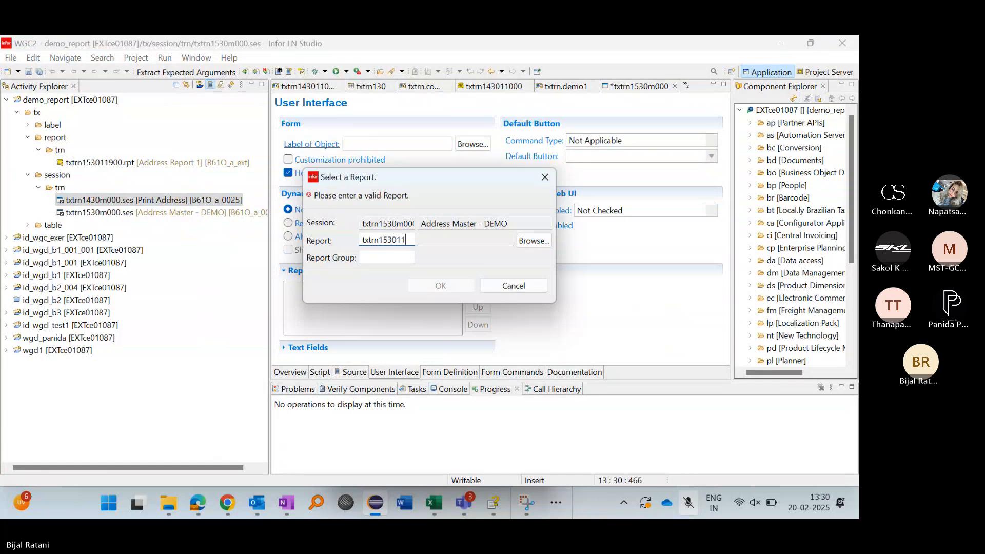
{"action": "type", "text": "900"}
{"action": "key", "text": "Tab"}
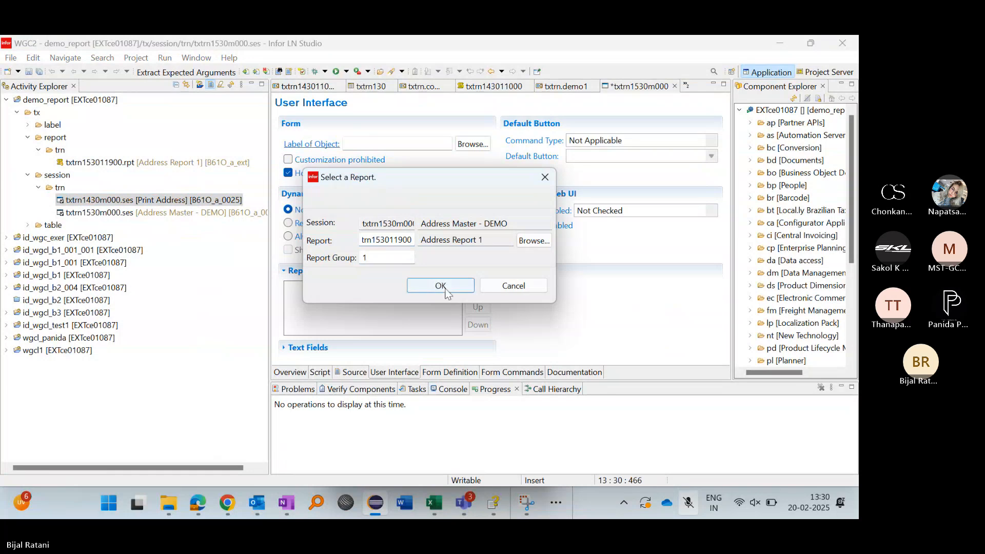
{"action": "left_click", "coordinate": [440, 286]}
Step: Expand Report Group 1 to check its linked report, and locate the Address Master - DEMO session in the activity tree
{"action": "left_click", "coordinate": [122, 201]}
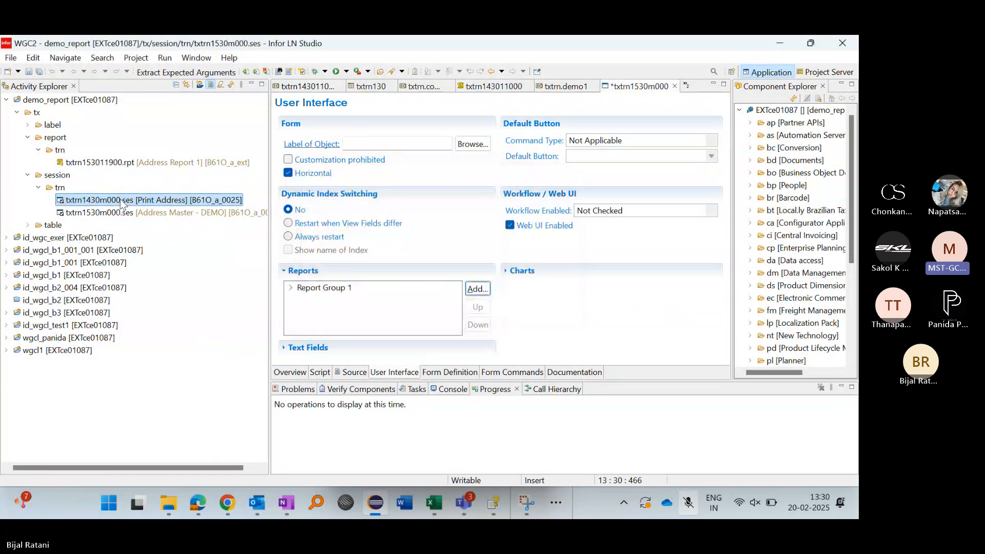
{"action": "left_click", "coordinate": [275, 278]}
{"action": "left_click", "coordinate": [291, 287]}
{"action": "left_click", "coordinate": [359, 300]}
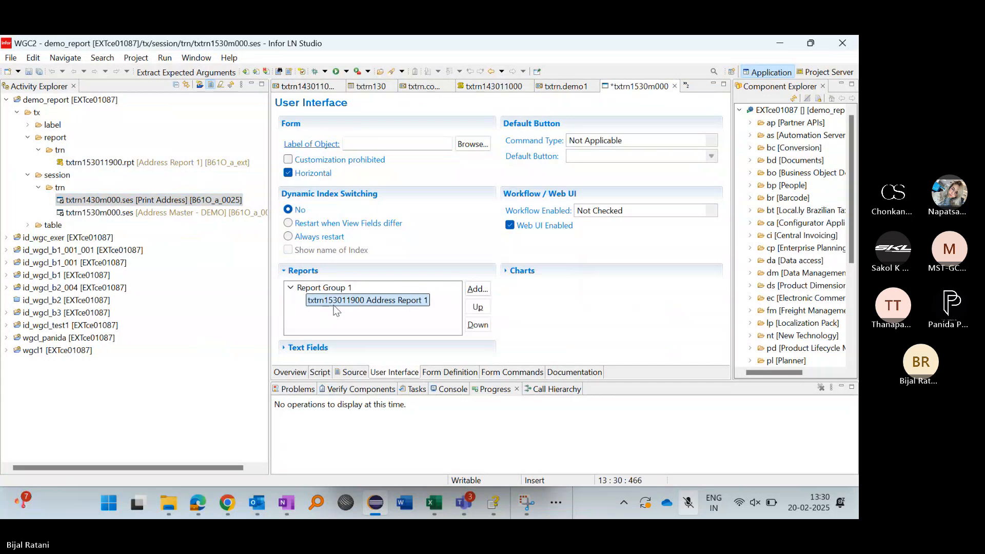
{"action": "left_click", "coordinate": [109, 214]}
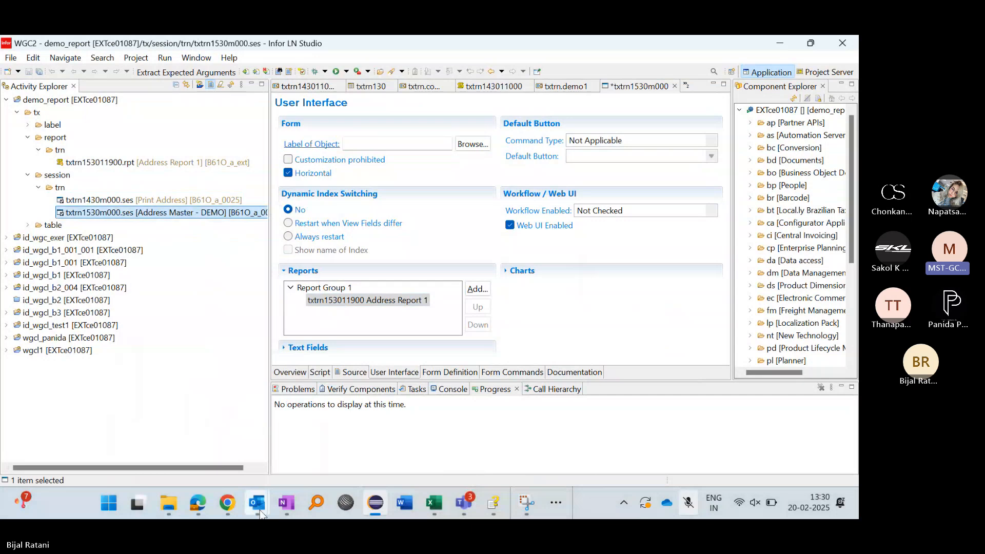
Step: Switch to LN in Edge, open the Sessions list and start the Address Master - DEMO session
{"action": "mouse_move", "coordinate": [259, 512]}
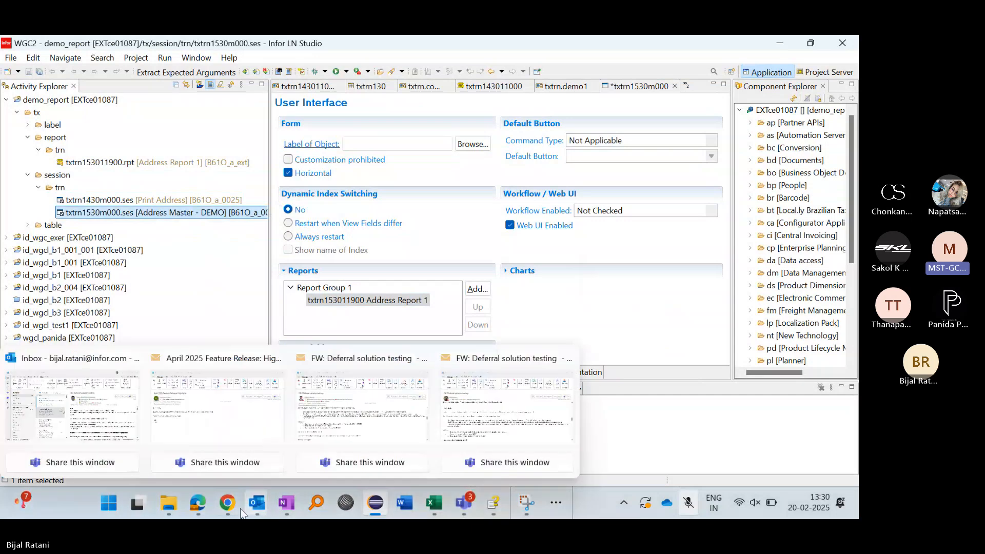
{"action": "mouse_move", "coordinate": [195, 513]}
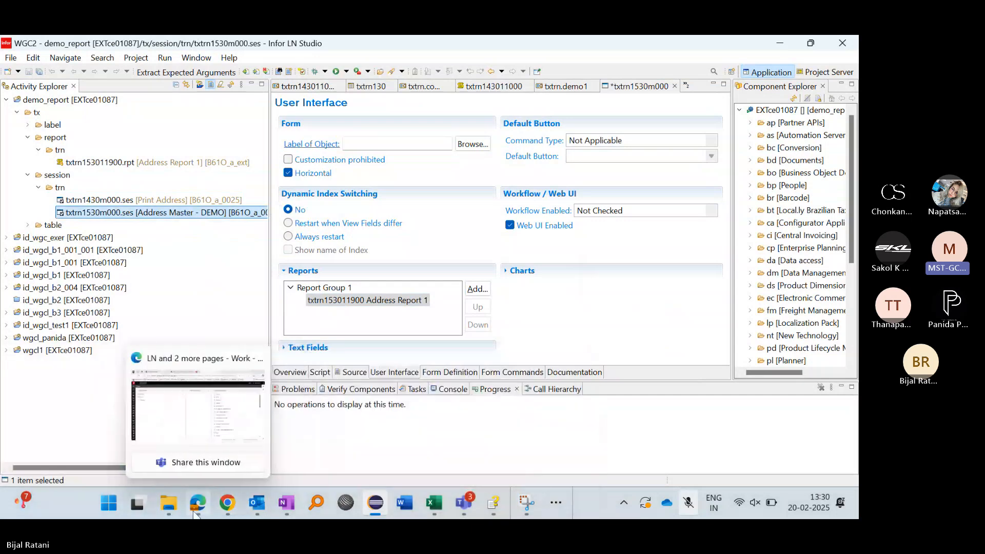
{"action": "left_click", "coordinate": [193, 439]}
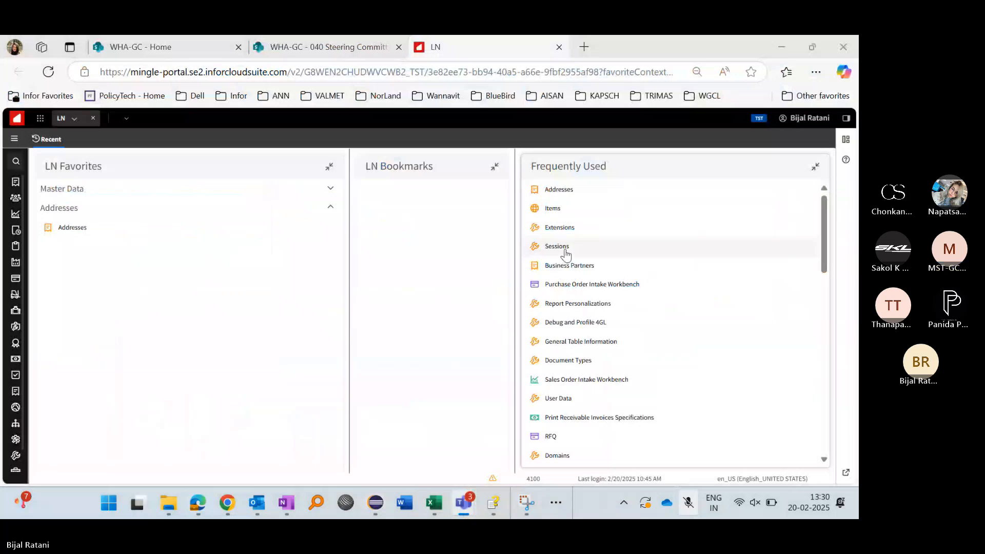
{"action": "left_click", "coordinate": [557, 246]}
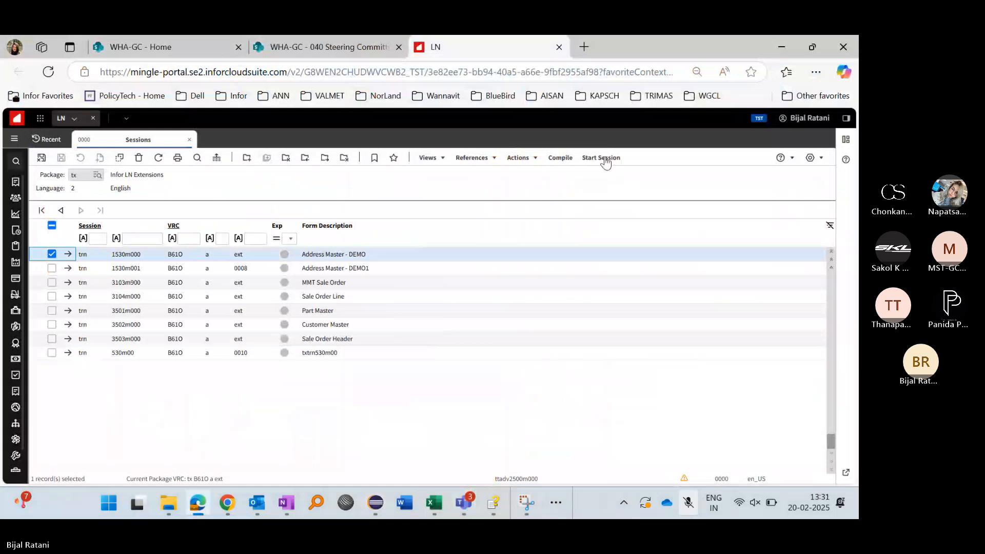
{"action": "left_click", "coordinate": [606, 160]}
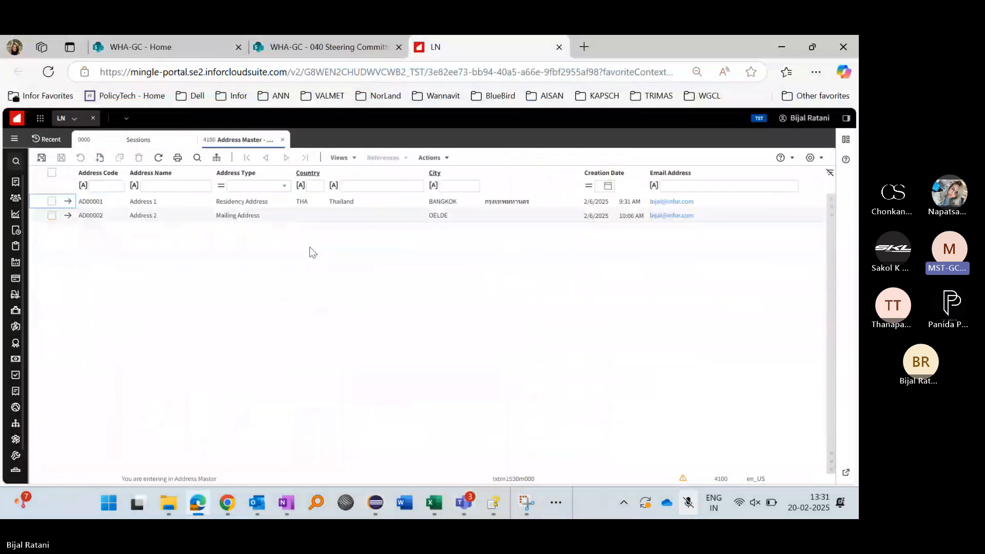
Step: Open the Print Address dialog from the address list and highlight its session code
{"action": "left_click", "coordinate": [176, 161]}
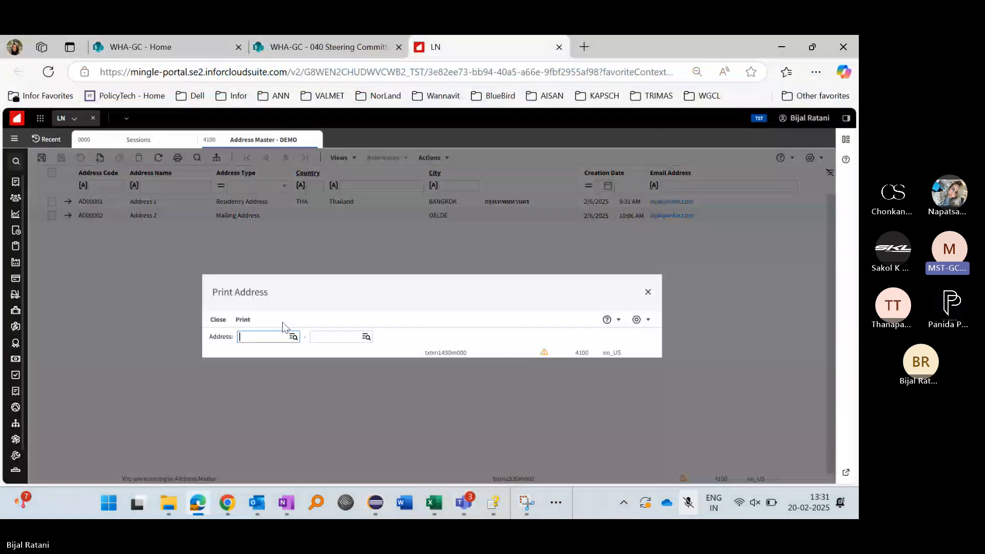
{"action": "left_click", "coordinate": [445, 354]}
{"action": "double_click", "coordinate": [446, 354]}
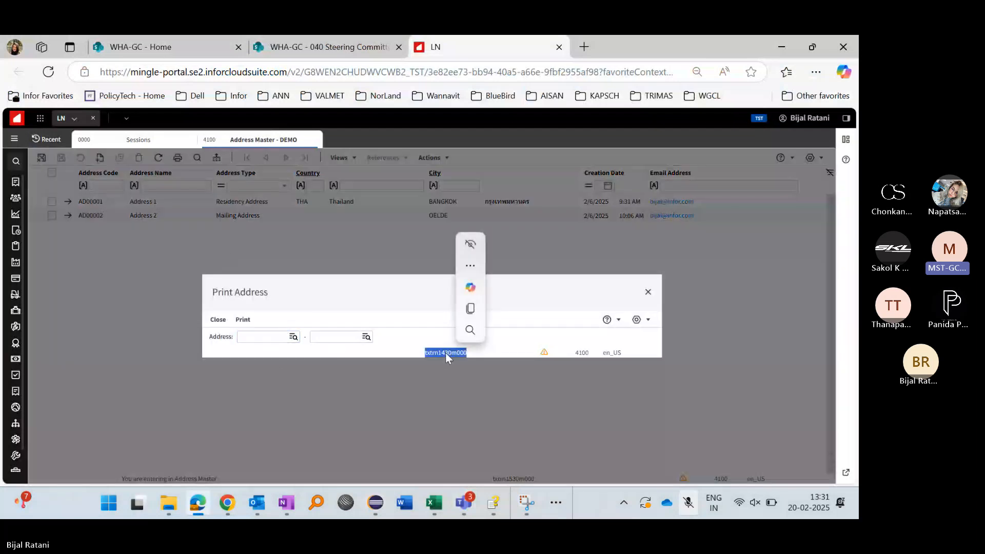
Step: Set the address range to print from AD00001 to AD00002
{"action": "left_click", "coordinate": [276, 337]}
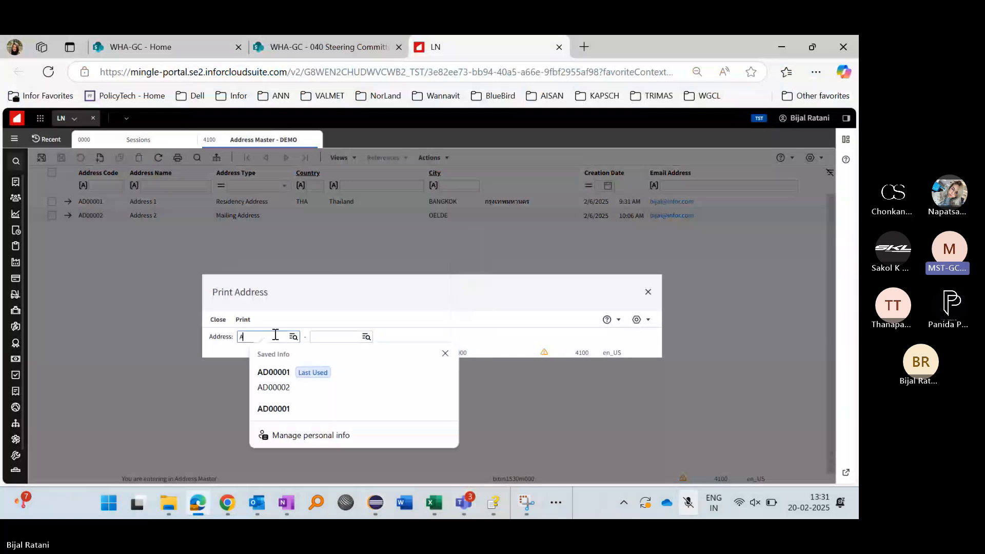
{"action": "type", "text": "Ad00001A1"}
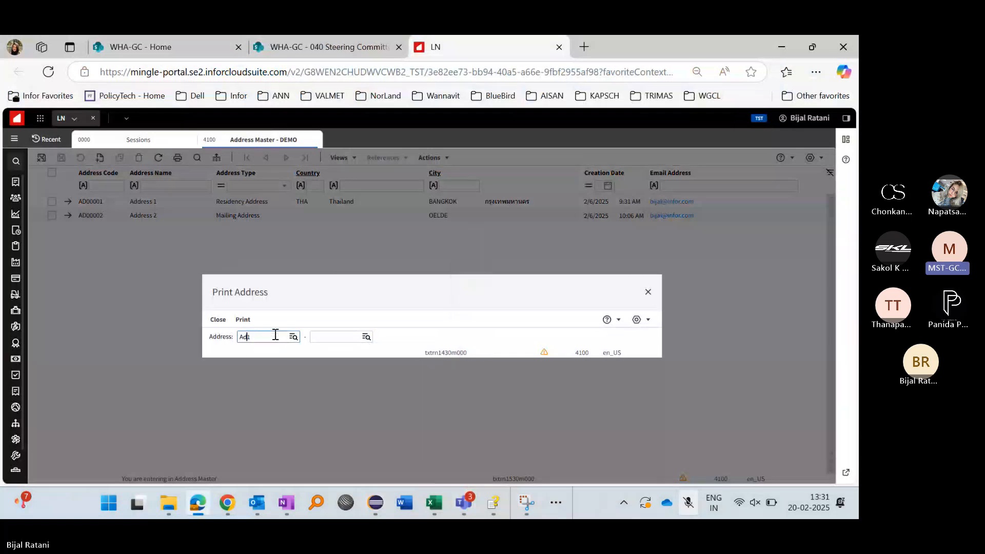
{"action": "key", "text": "BackSpace"}
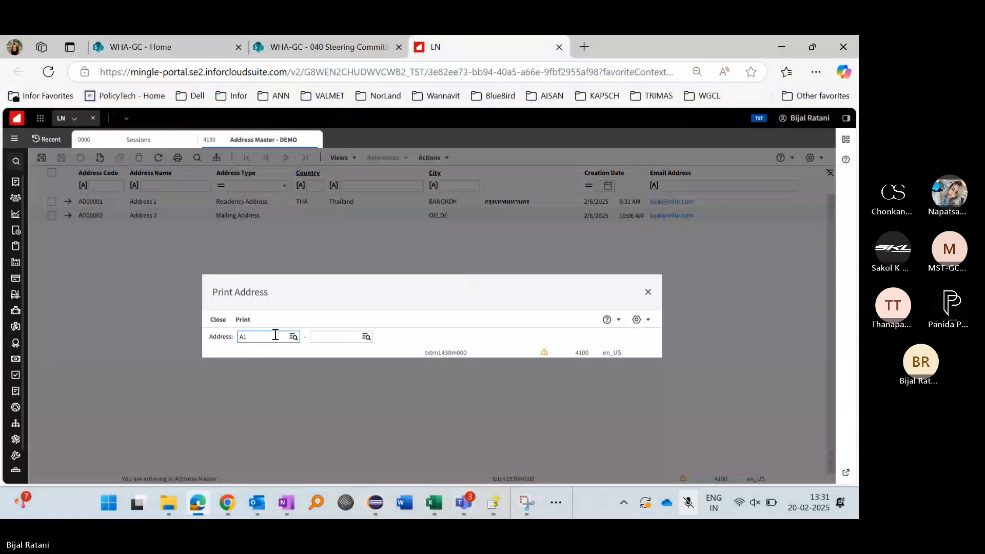
{"action": "type", "text": "D0000"}
{"action": "key", "text": "Tab"}
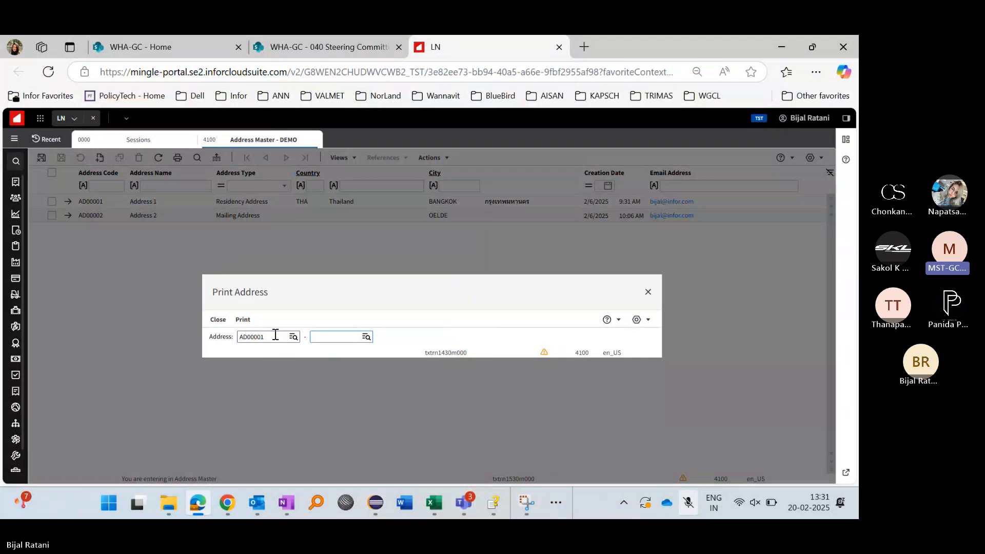
{"action": "type", "text": "AD00002"}
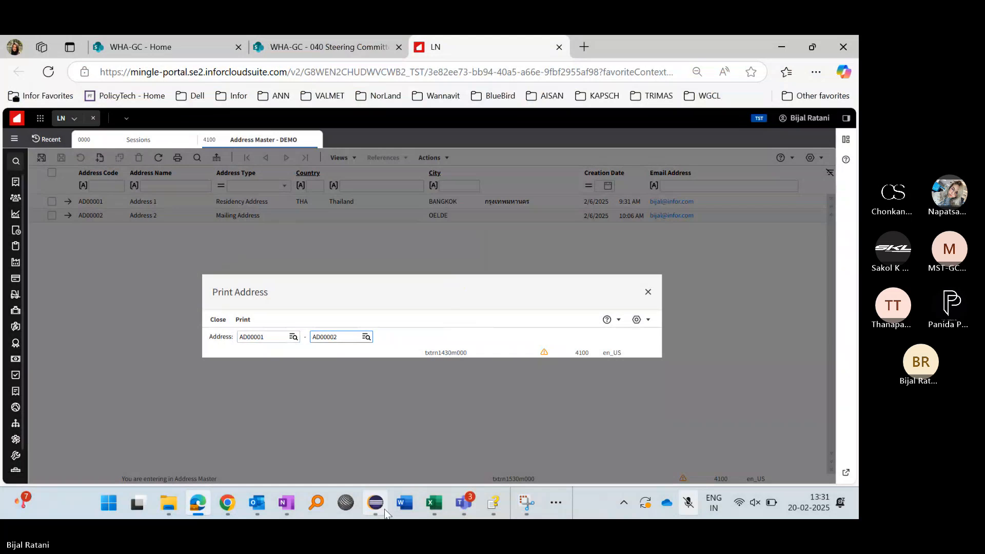
Step: Switch to Infor LN Studio, open the Print Address session txtrn1430m000 and examine the select statement and rprt_send() call in read.main.table
{"action": "left_click", "coordinate": [384, 509]}
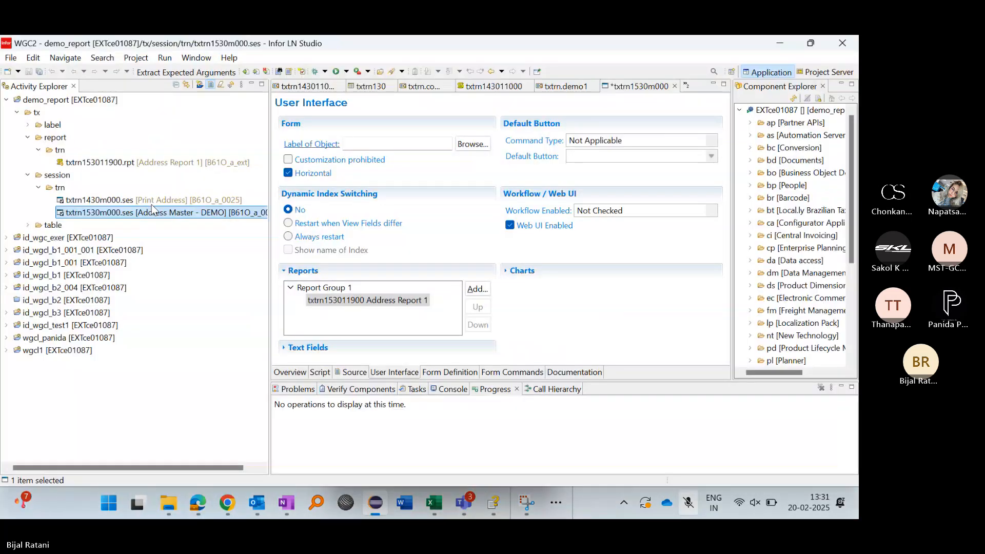
{"action": "double_click", "coordinate": [152, 203]}
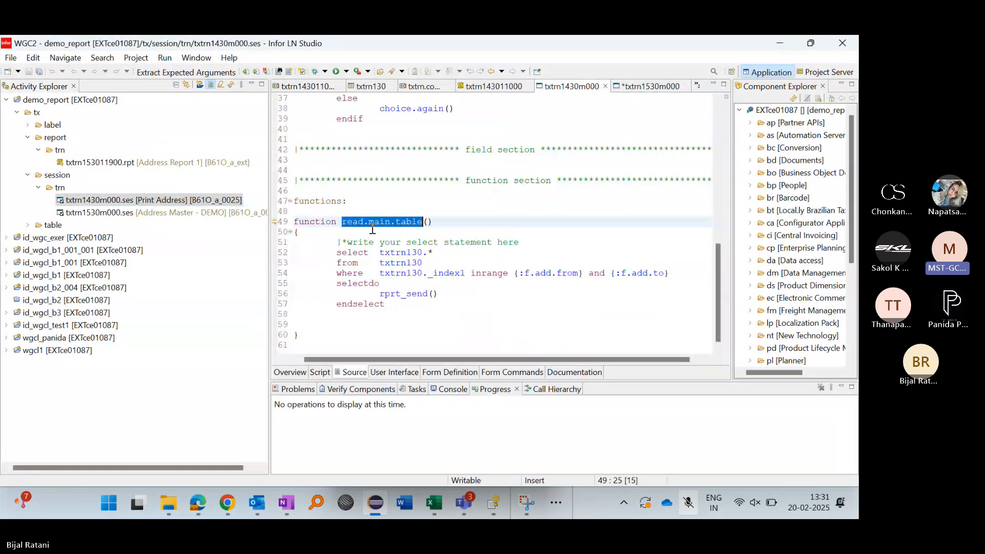
{"action": "double_click", "coordinate": [408, 252]}
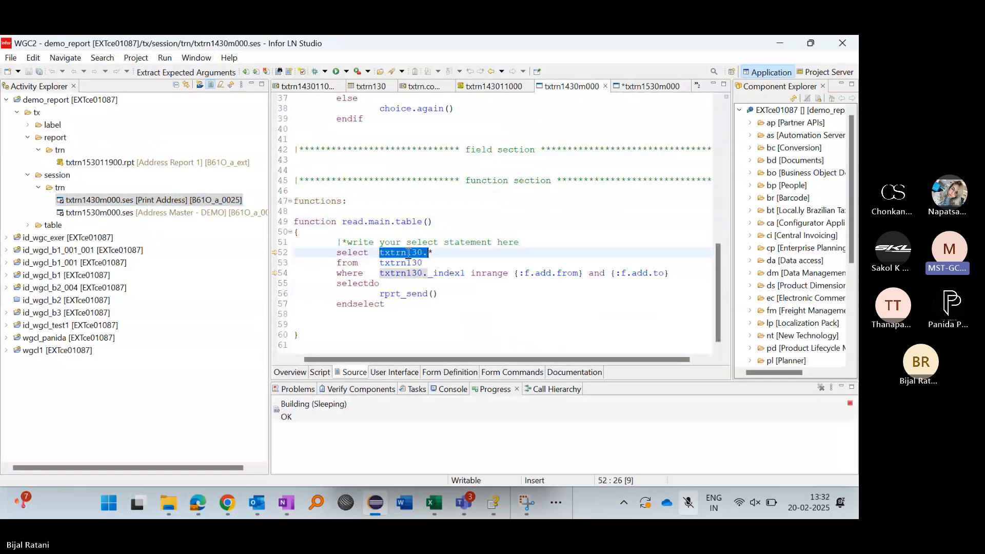
{"action": "left_click", "coordinate": [534, 286]}
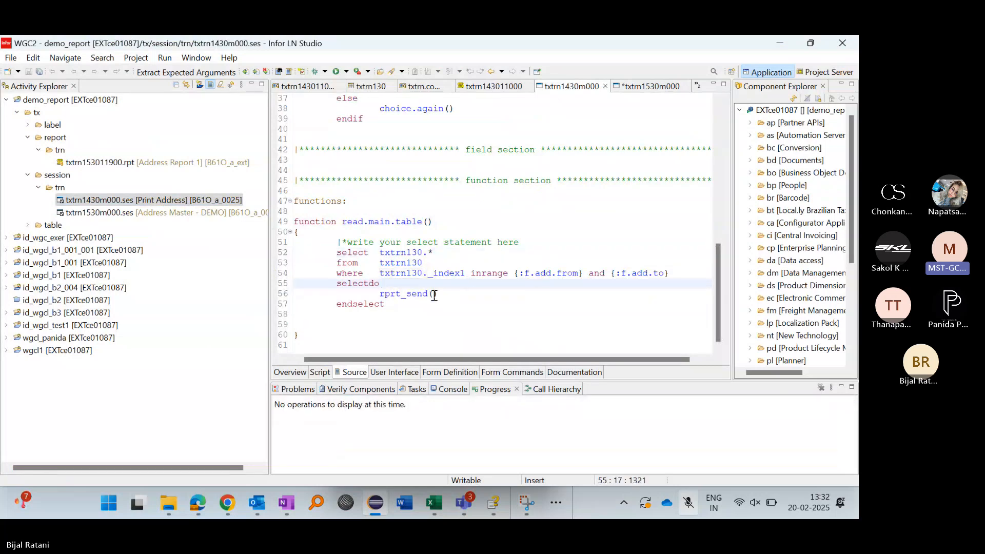
{"action": "left_click_drag", "start_coordinate": [434, 296], "coordinate": [380, 295]}
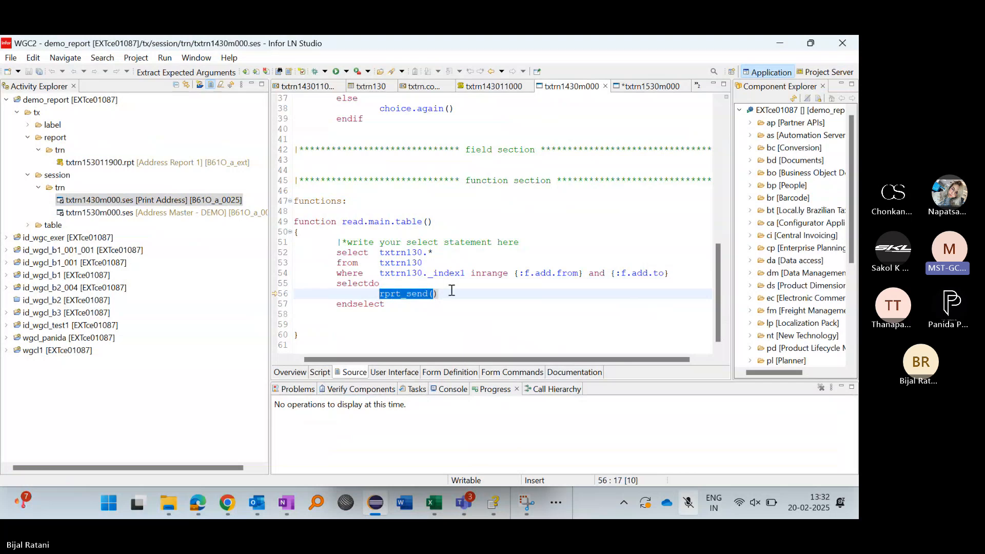
{"action": "left_click_drag", "start_coordinate": [452, 291], "coordinate": [380, 295]}
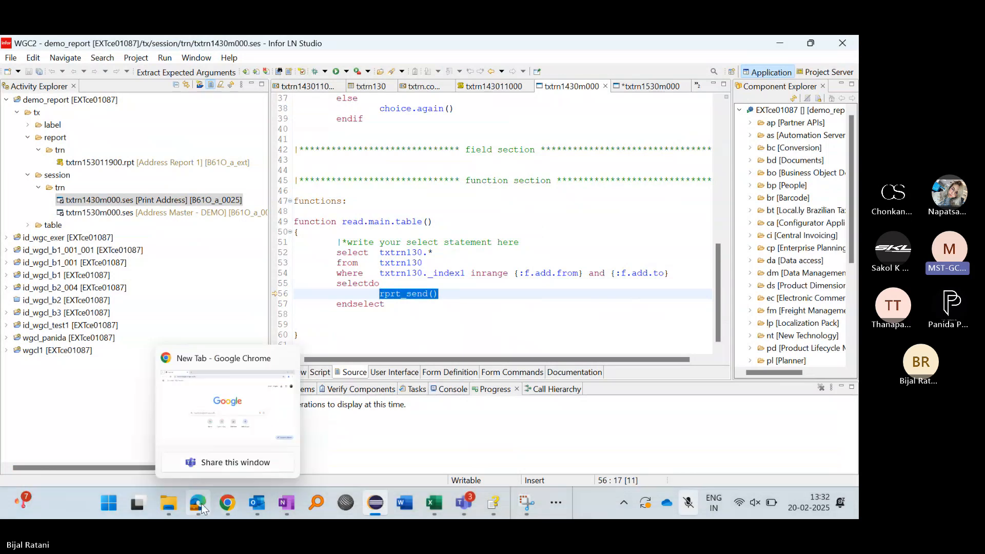
Step: Review the Print Address range in Edge, and open report txtrn153011900 in Infor LN Studio to view its input fields
{"action": "mouse_move", "coordinate": [202, 506]}
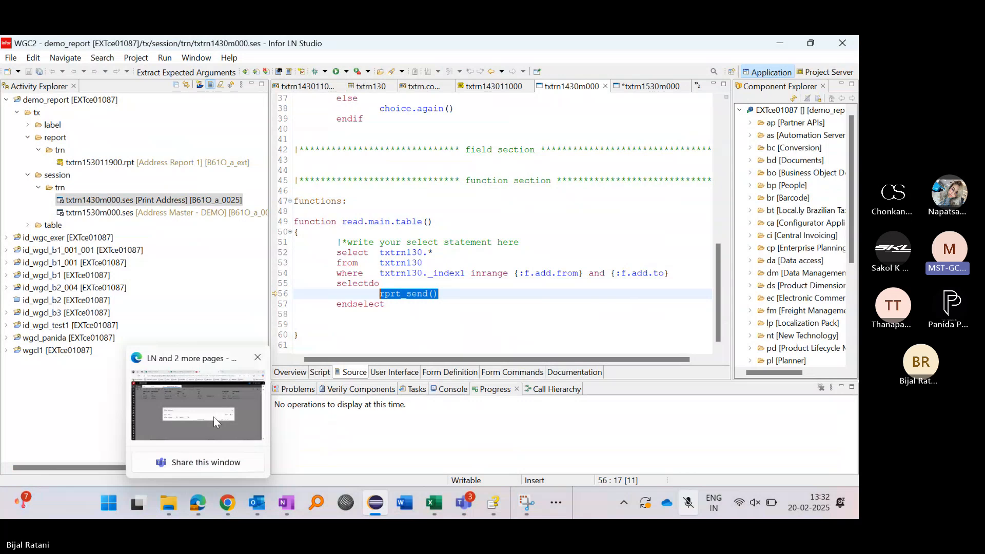
{"action": "left_click", "coordinate": [213, 417]}
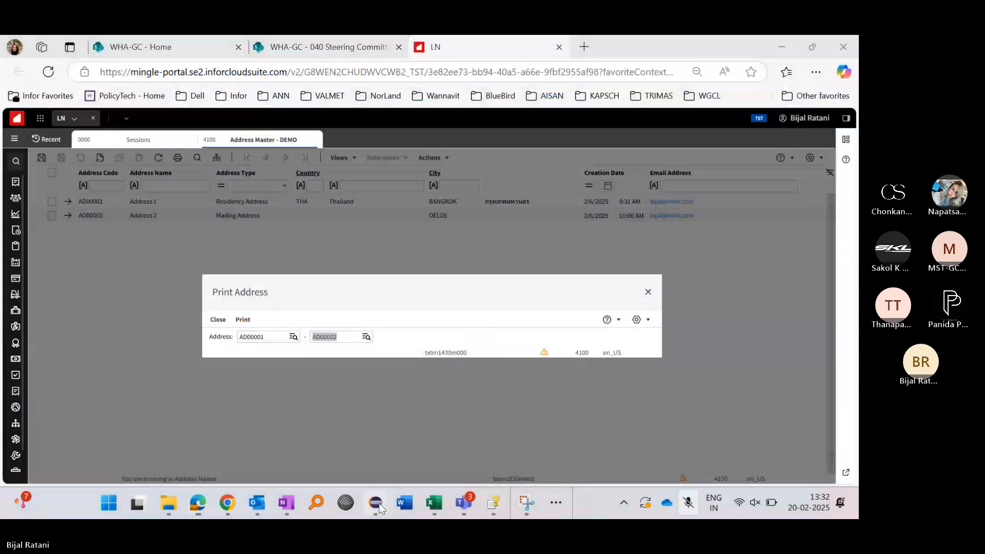
{"action": "left_click", "coordinate": [379, 506]}
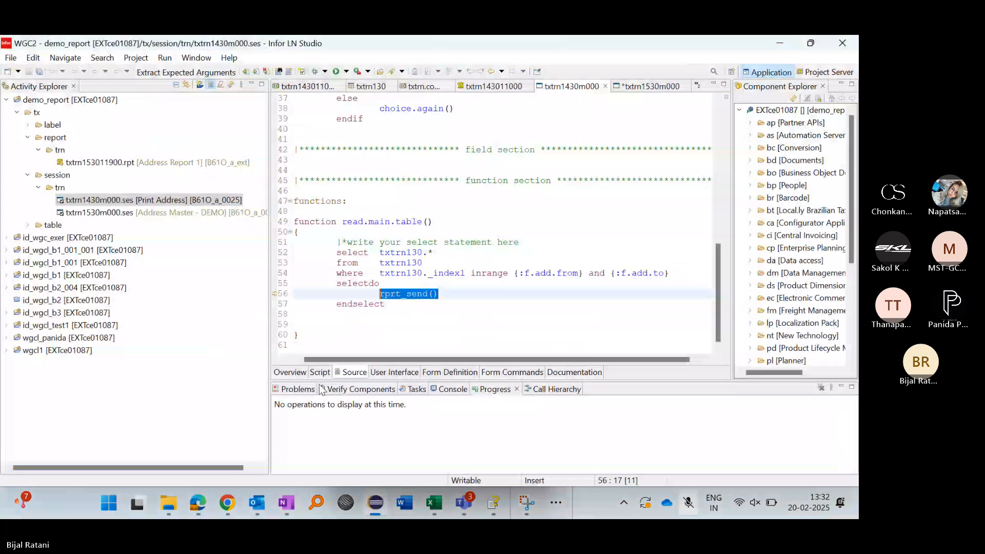
{"action": "double_click", "coordinate": [143, 163]}
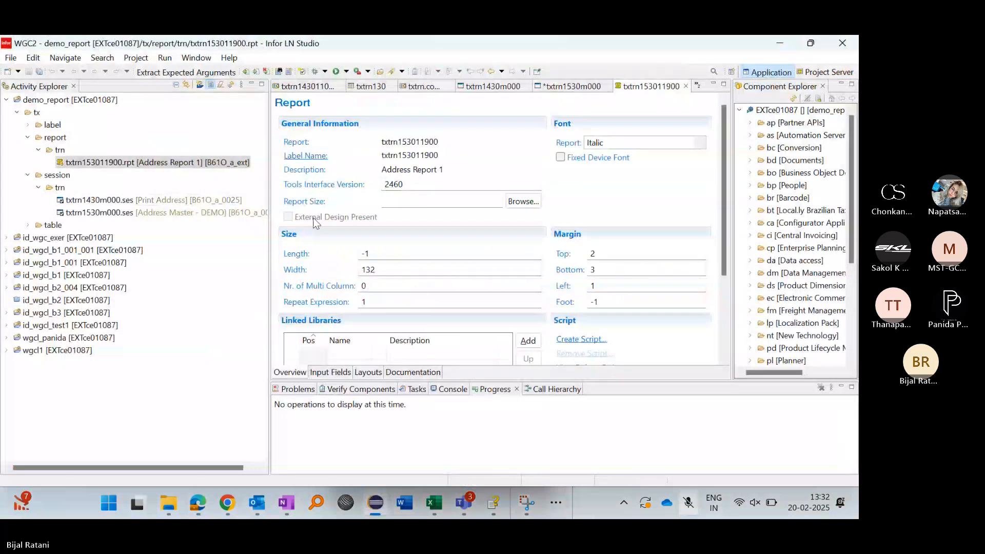
{"action": "left_click", "coordinate": [336, 373]}
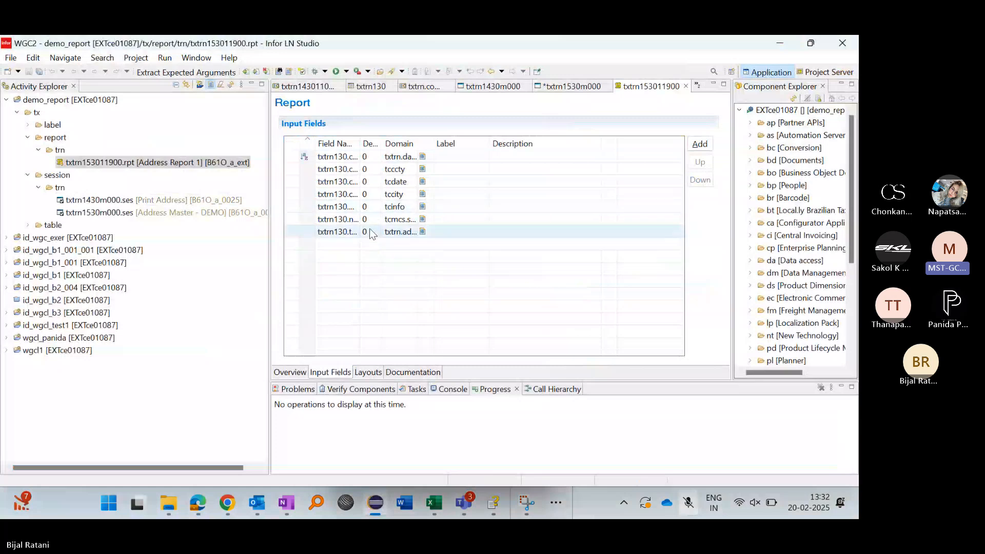
Step: View the report's layouts in LN Studio, switch to Edge and open report personalization for the Print Address session
{"action": "left_click", "coordinate": [369, 373]}
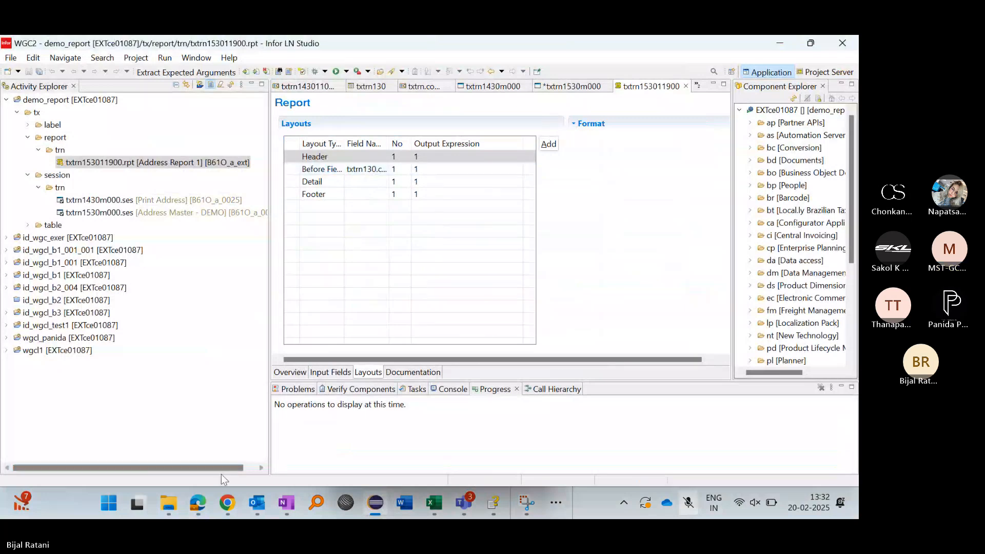
{"action": "left_click", "coordinate": [198, 505]}
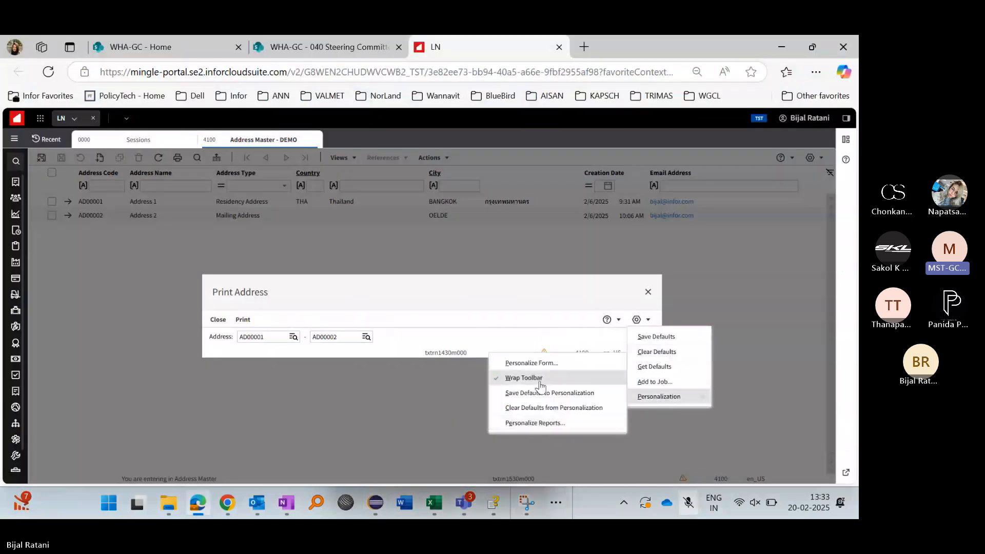
{"action": "left_click", "coordinate": [534, 424]}
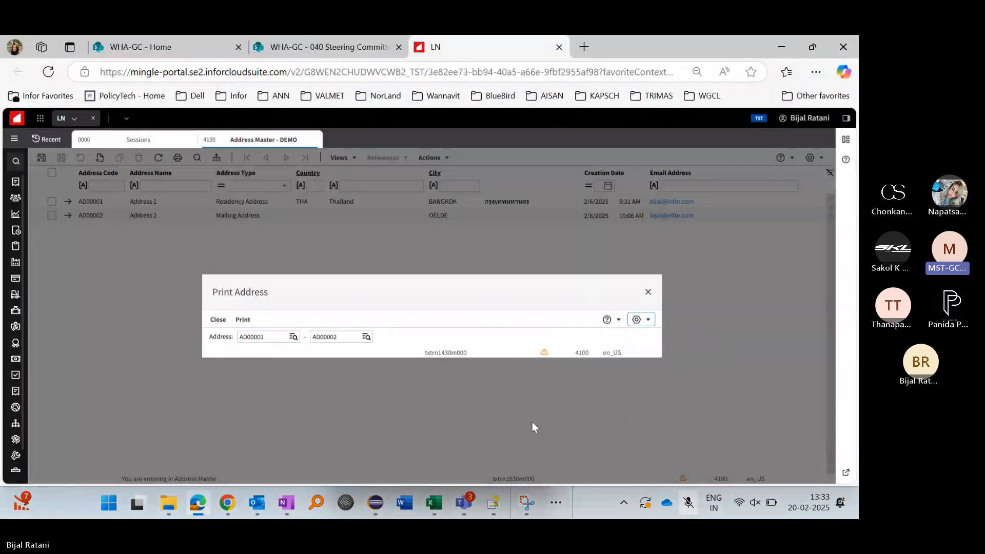
Step: Print the address range AD00001 to AD00002 with Address Report 1 to the Display device D
{"action": "left_click", "coordinate": [241, 319]}
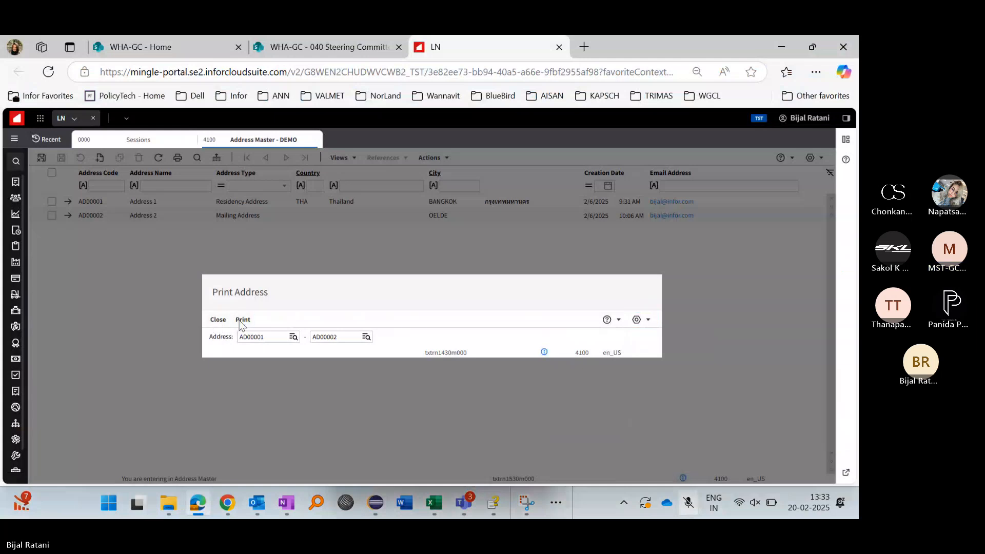
{"action": "left_click", "coordinate": [258, 230]}
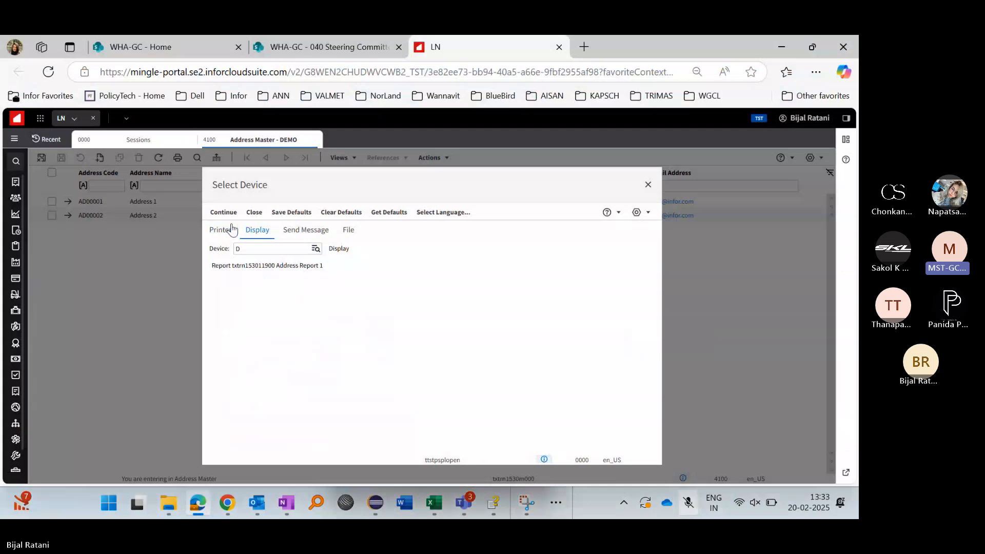
{"action": "left_click", "coordinate": [224, 212]}
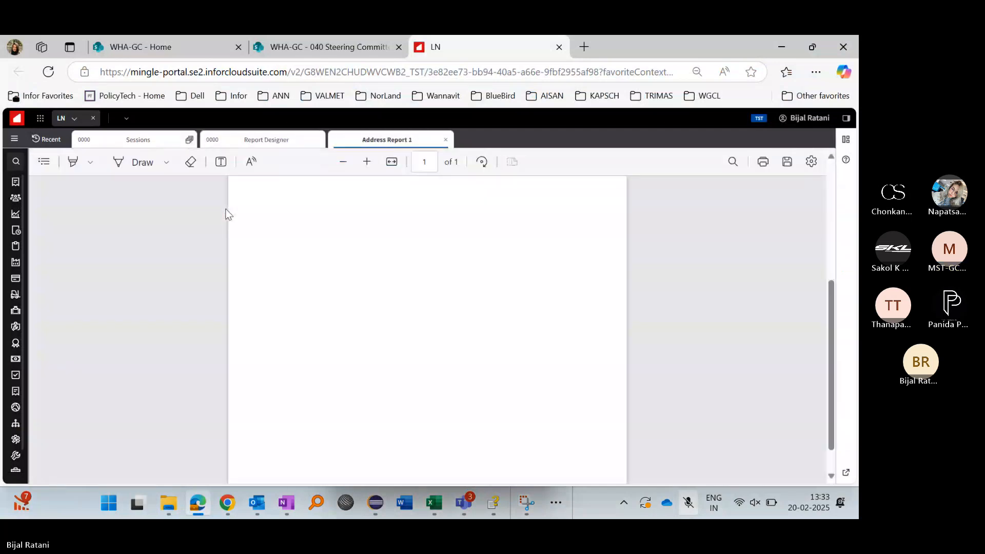
Step: In Report Designer, check the available input fields, enable the Header 1 layout and set it to 8 lines
{"action": "left_click", "coordinate": [258, 146]}
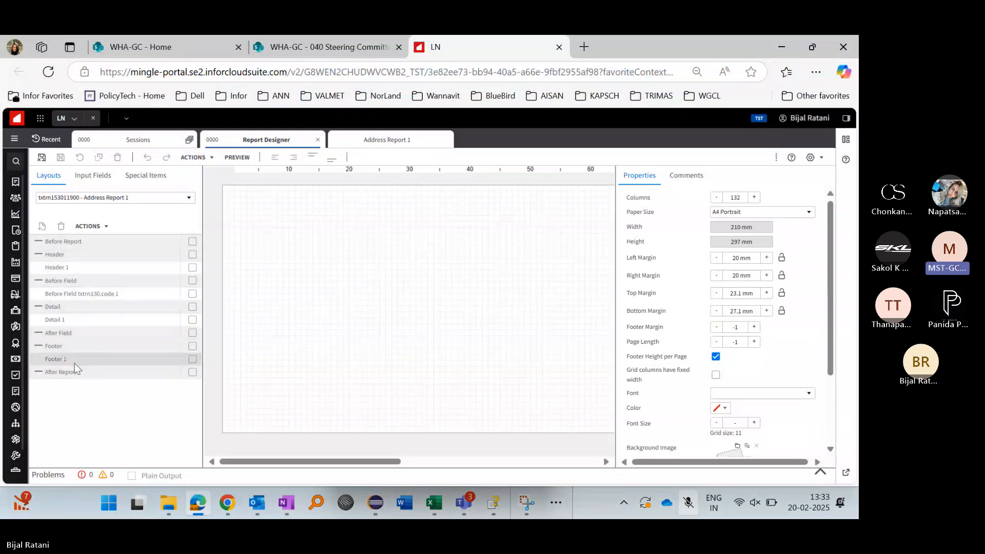
{"action": "left_click", "coordinate": [93, 175]}
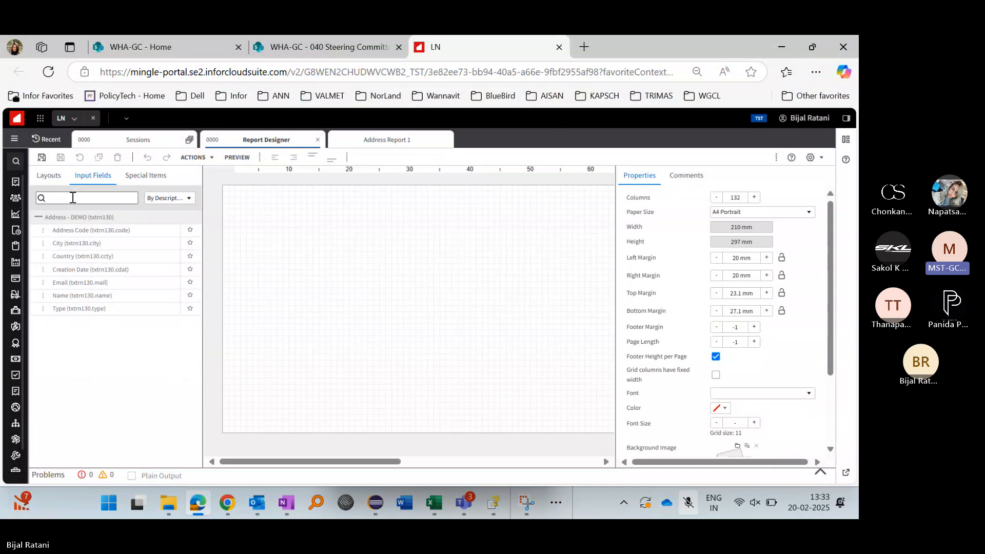
{"action": "left_click", "coordinate": [49, 175]}
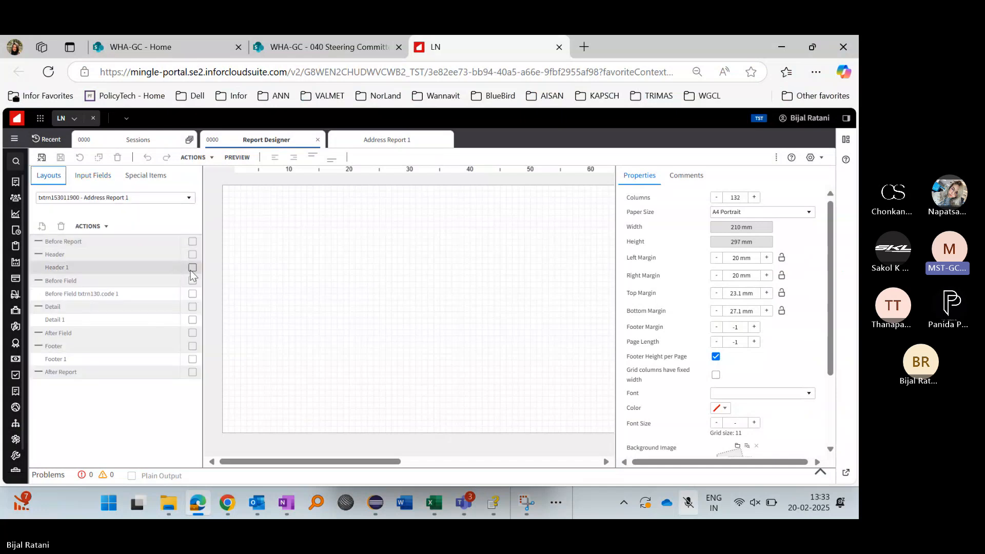
{"action": "left_click", "coordinate": [193, 268]}
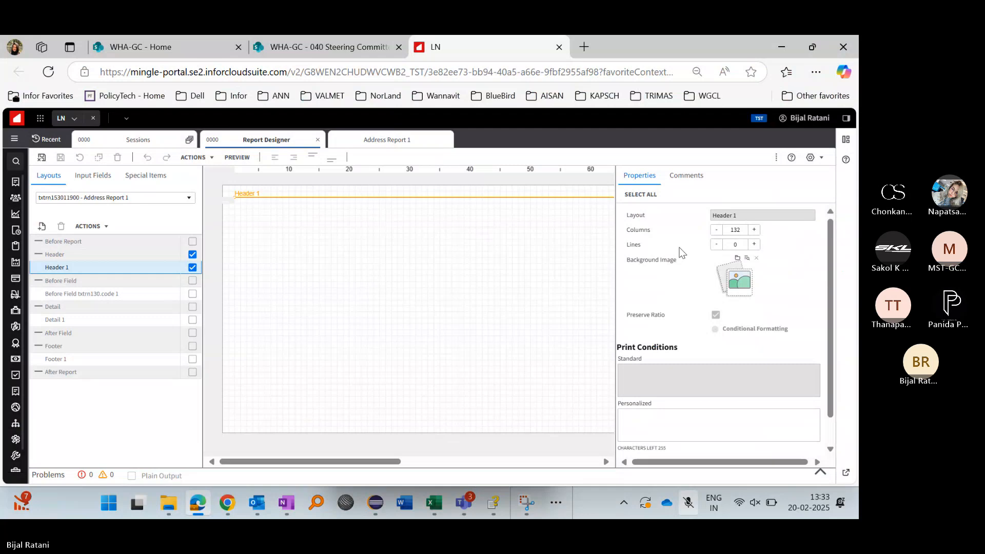
{"action": "left_click", "coordinate": [742, 245]}
{"action": "type", "text": "3"}
{"action": "left_click", "coordinate": [49, 176]}
Step: Add an image 14 wide and 8 high at the start of Header 1, make it the Company Logo and save the personalization
{"action": "left_click", "coordinate": [150, 176]}
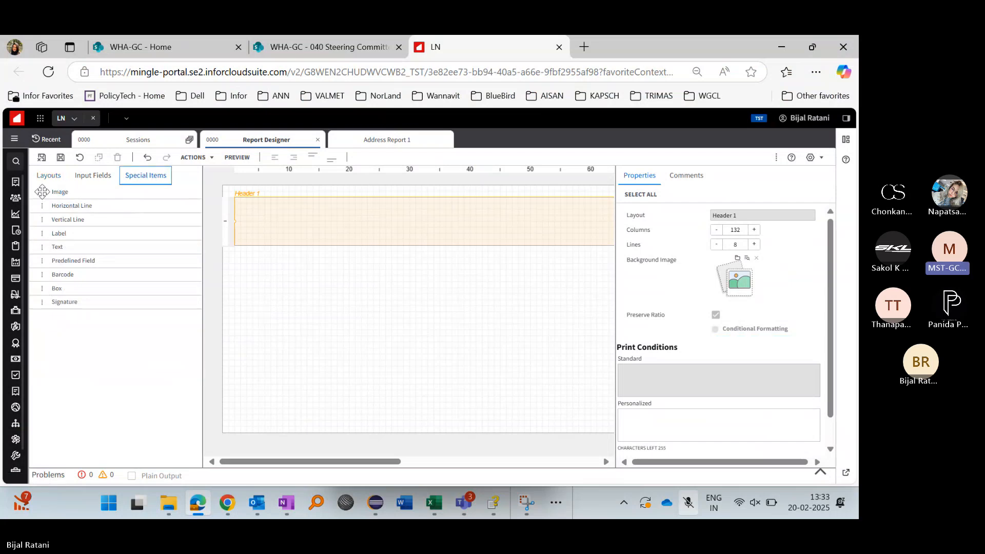
{"action": "left_click_drag", "start_coordinate": [42, 192], "coordinate": [229, 210]}
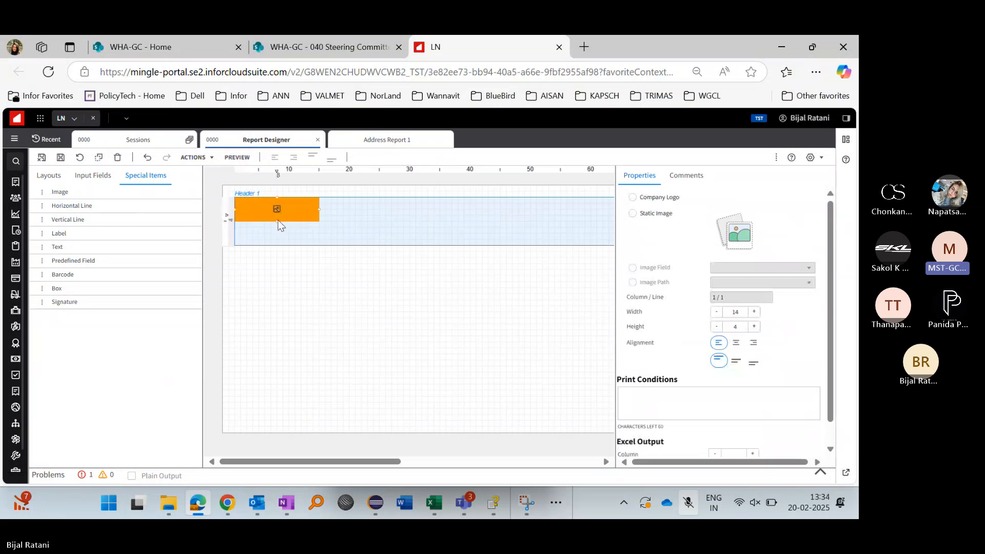
{"action": "left_click_drag", "start_coordinate": [278, 223], "coordinate": [280, 257]}
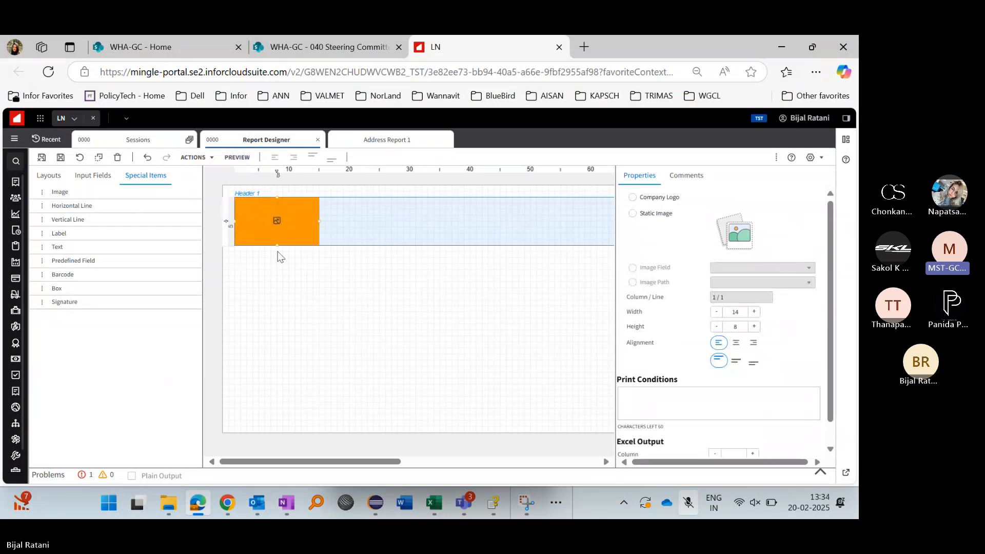
{"action": "left_click", "coordinate": [667, 195]}
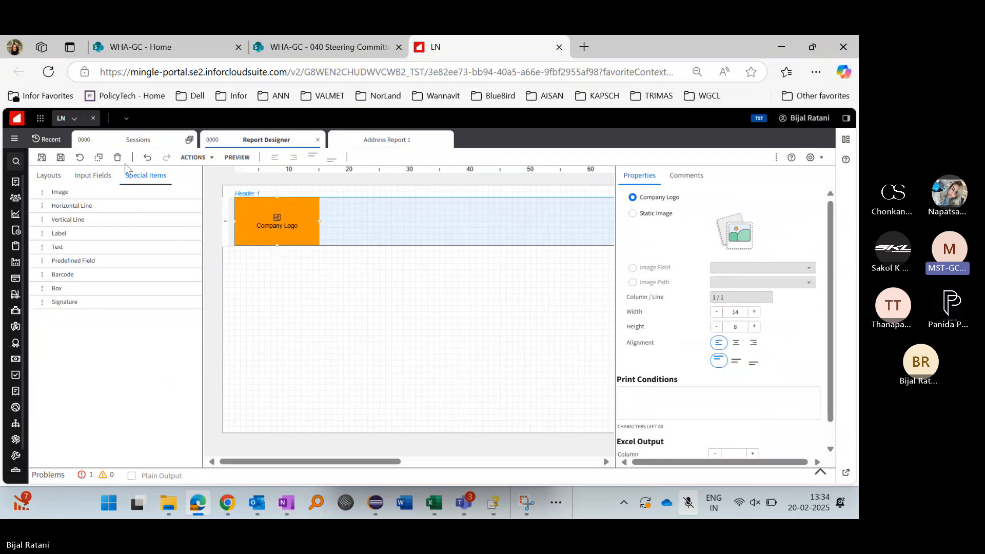
{"action": "left_click", "coordinate": [61, 159]}
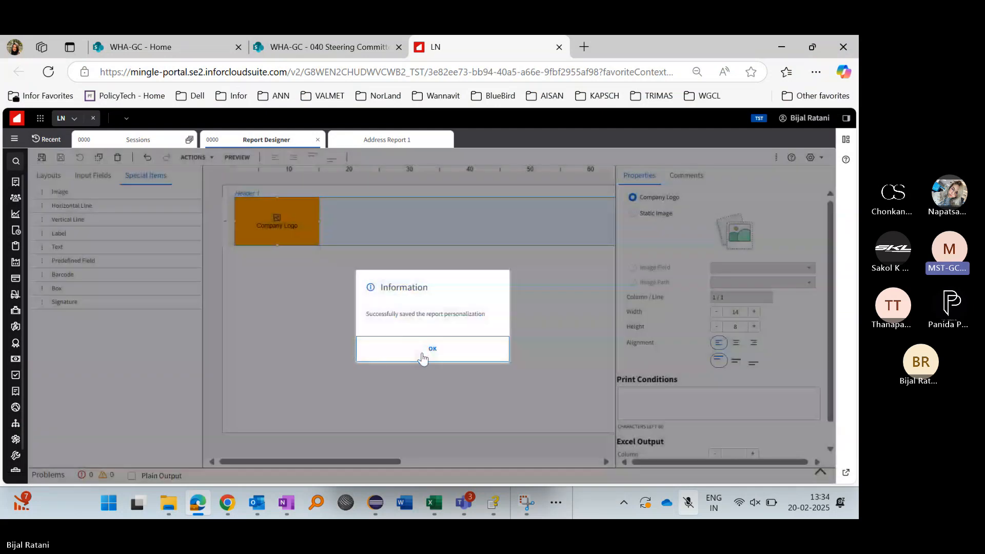
{"action": "left_click", "coordinate": [422, 358]}
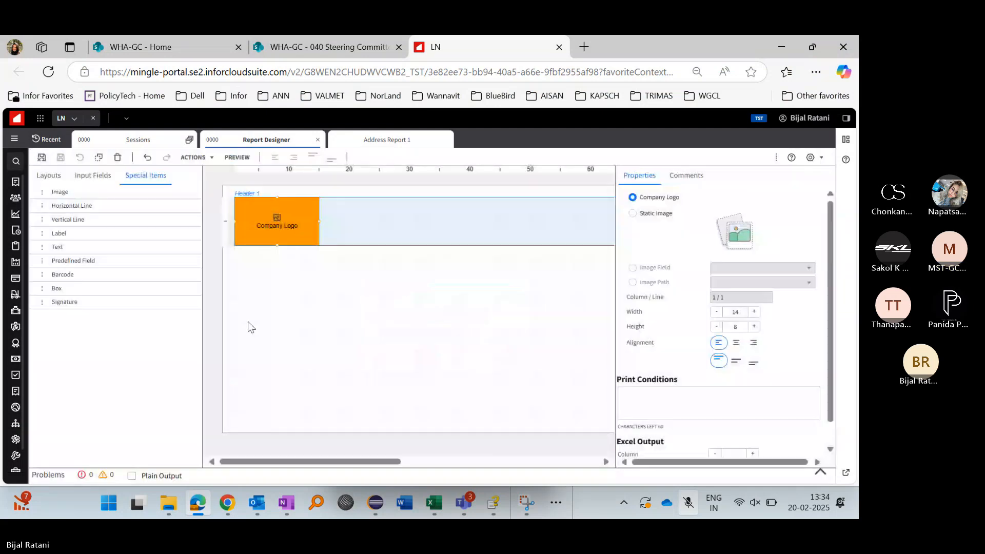
Step: Add a predefined field to Header 1, set it to Report Description and place it at column 45, line 1
{"action": "left_click_drag", "start_coordinate": [277, 226], "coordinate": [450, 217]}
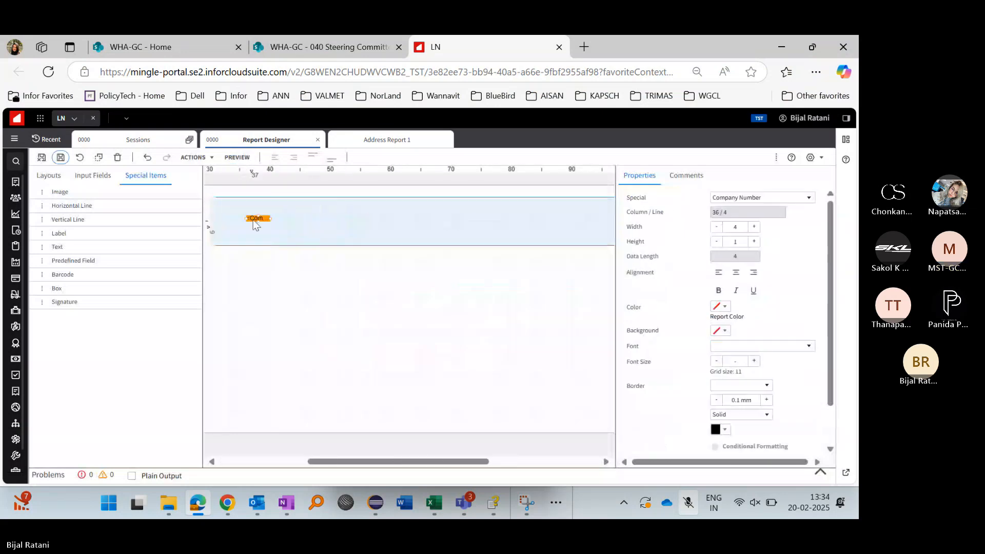
{"action": "left_click_drag", "start_coordinate": [267, 220], "coordinate": [411, 200]}
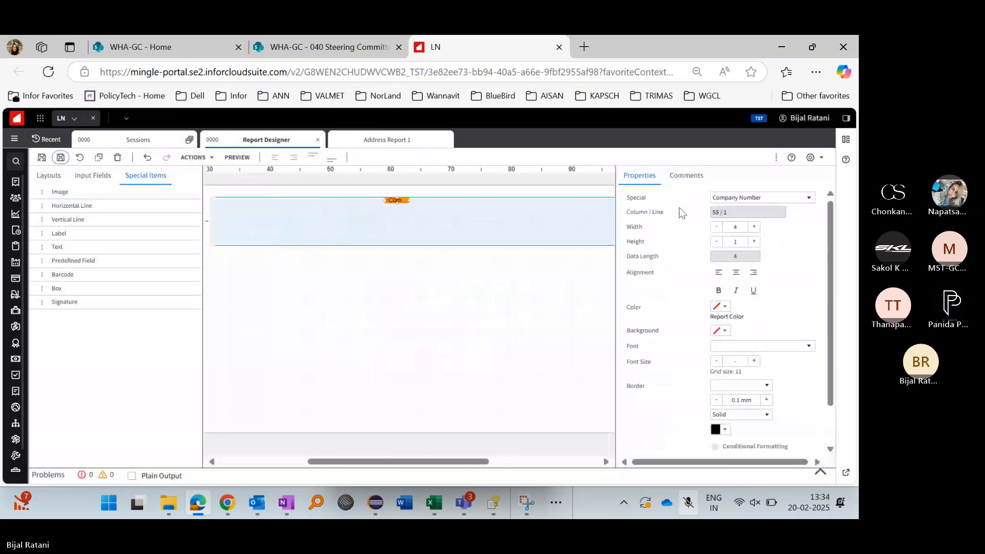
{"action": "left_click", "coordinate": [725, 199]}
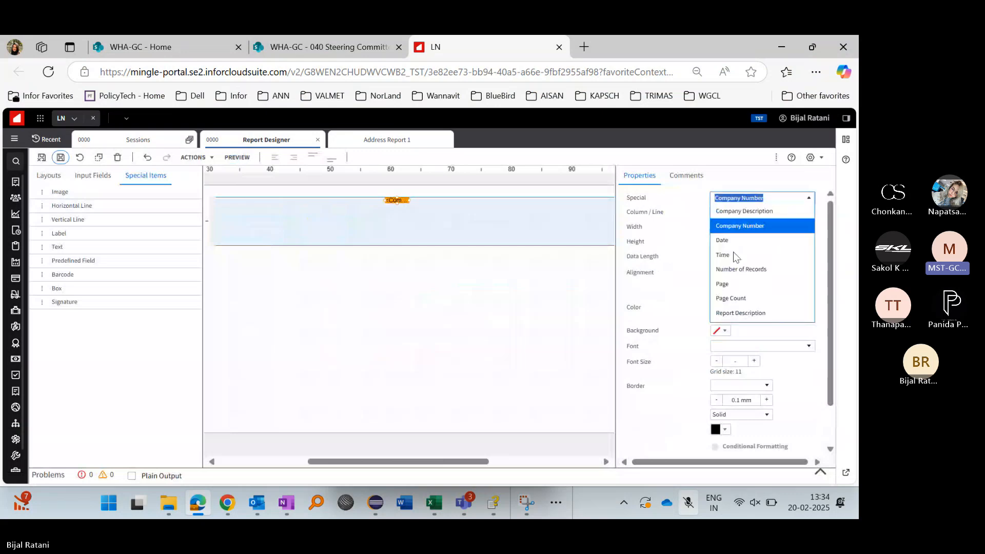
{"action": "left_click", "coordinate": [744, 313]}
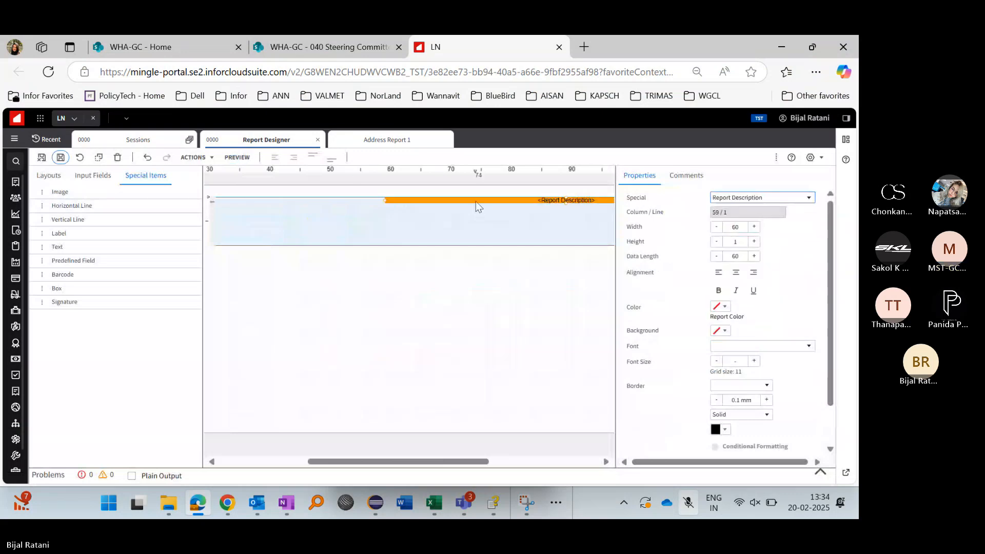
{"action": "left_click_drag", "start_coordinate": [475, 201], "coordinate": [386, 185]}
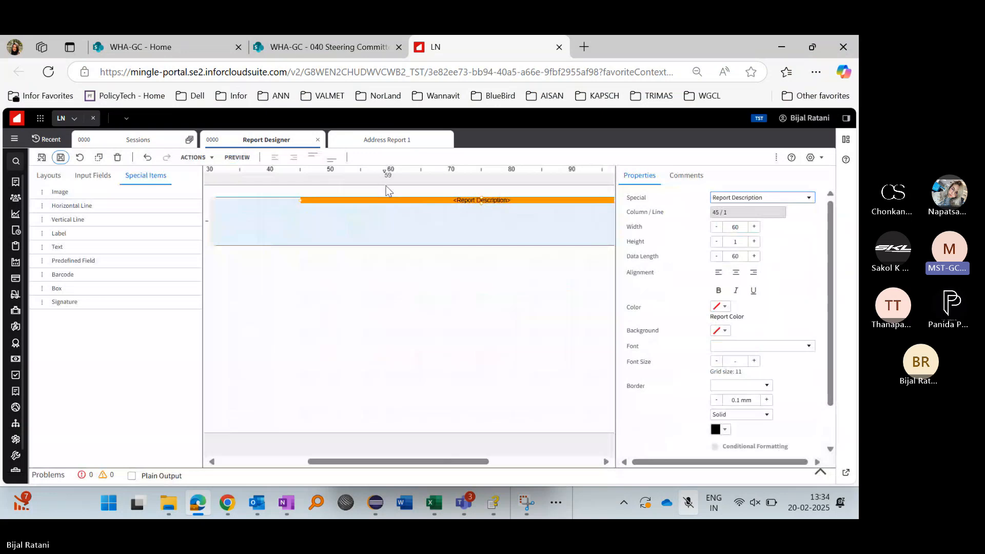
Step: Make the Report Description field bold with font size 14
{"action": "left_click", "coordinate": [719, 290]}
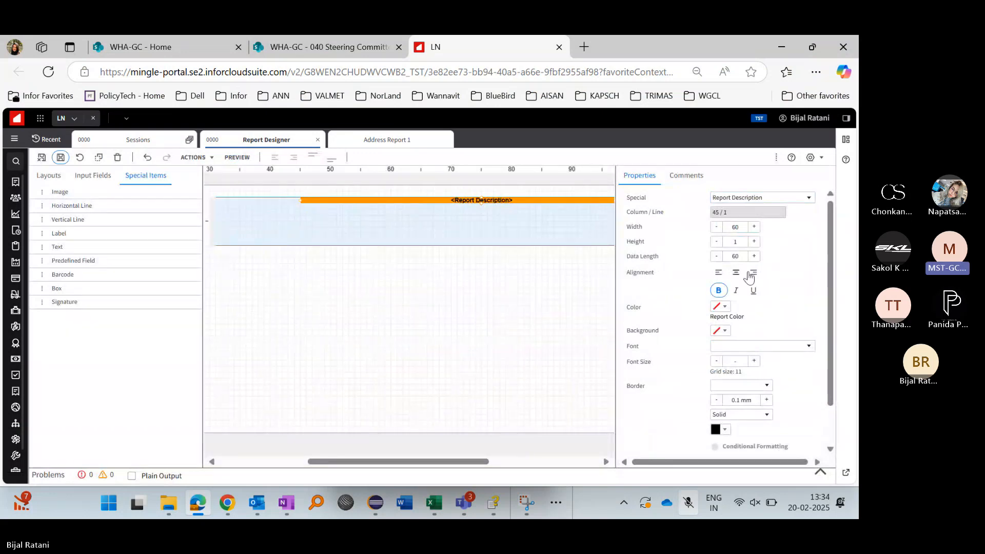
{"action": "left_click", "coordinate": [738, 361]}
{"action": "type", "text": "14"}
{"action": "key", "text": "Tab"}
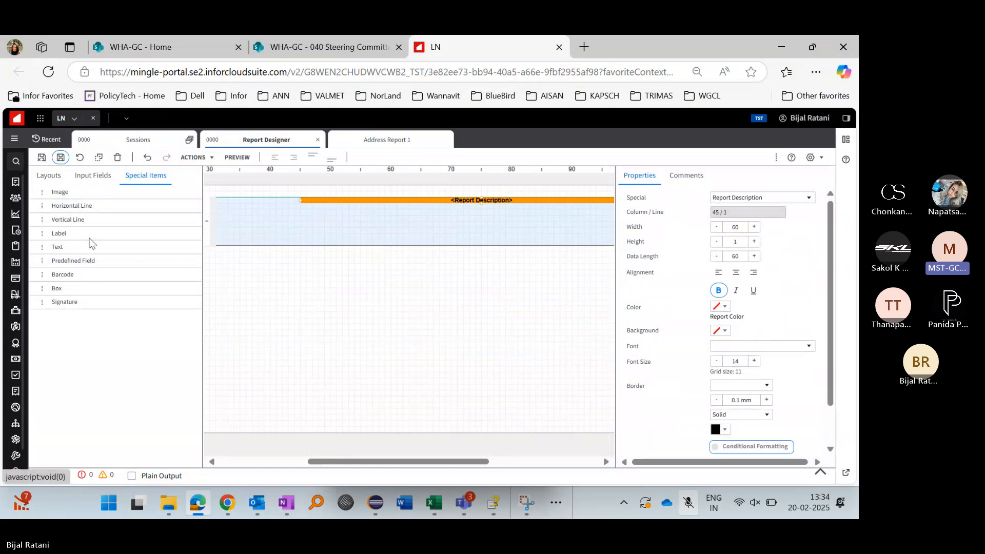
Step: Enable the Before Field txtrn130.code 1 layout and set it to 2 lines
{"action": "left_click", "coordinate": [49, 176]}
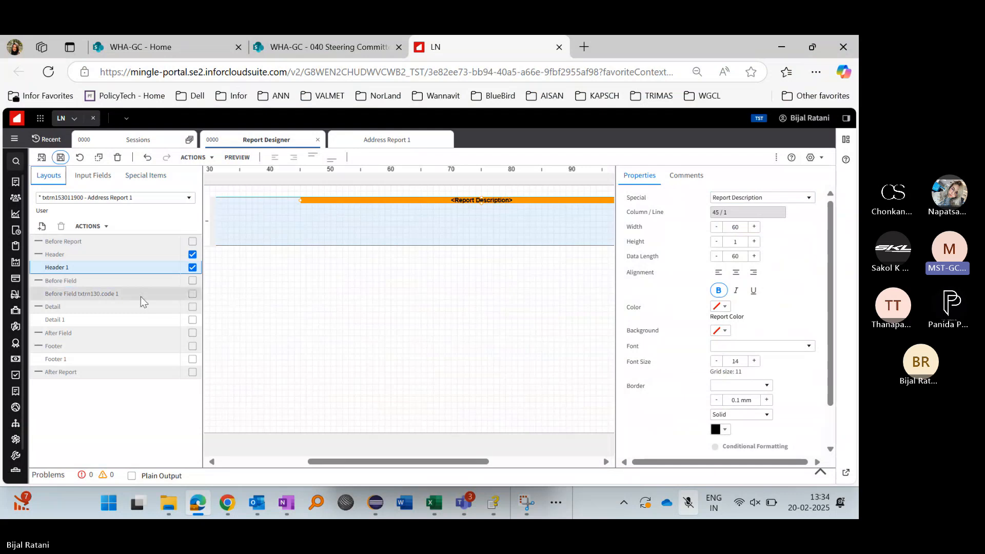
{"action": "left_click", "coordinate": [193, 295]}
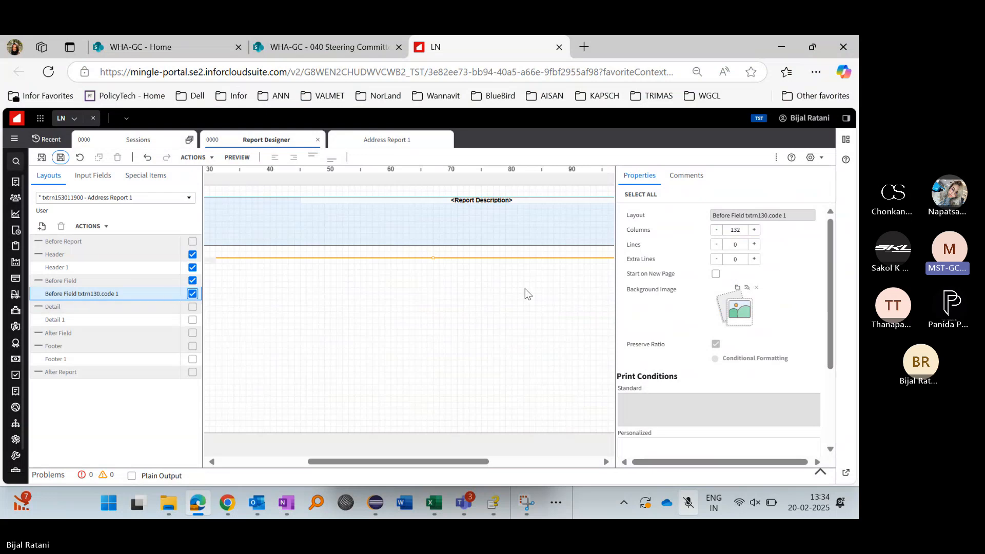
{"action": "double_click", "coordinate": [743, 245]}
{"action": "type", "text": "2"}
{"action": "key", "text": "Tab"}
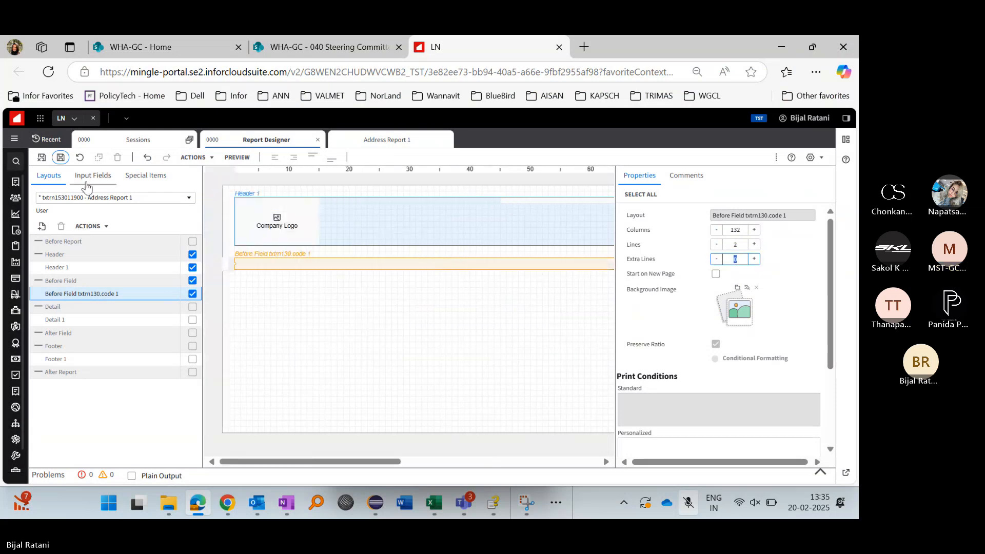
Step: Place labels for Address Code, Country, City, Email and Type on line 1 of the Before Field layout at columns 1, 24, 42, 62 and 82
{"action": "left_click", "coordinate": [90, 181]}
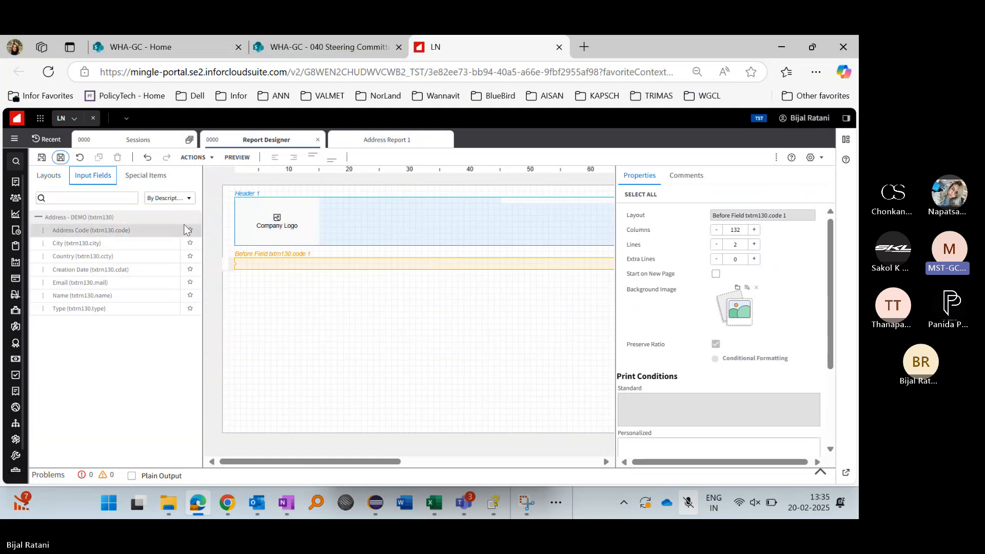
{"action": "left_click_drag", "start_coordinate": [187, 229], "coordinate": [239, 261]}
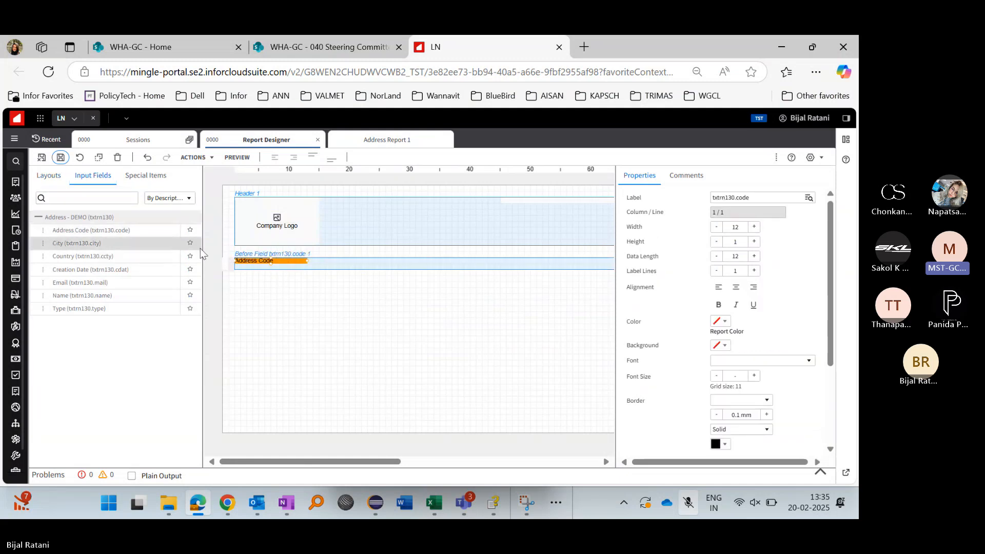
{"action": "left_click_drag", "start_coordinate": [191, 260], "coordinate": [384, 261]}
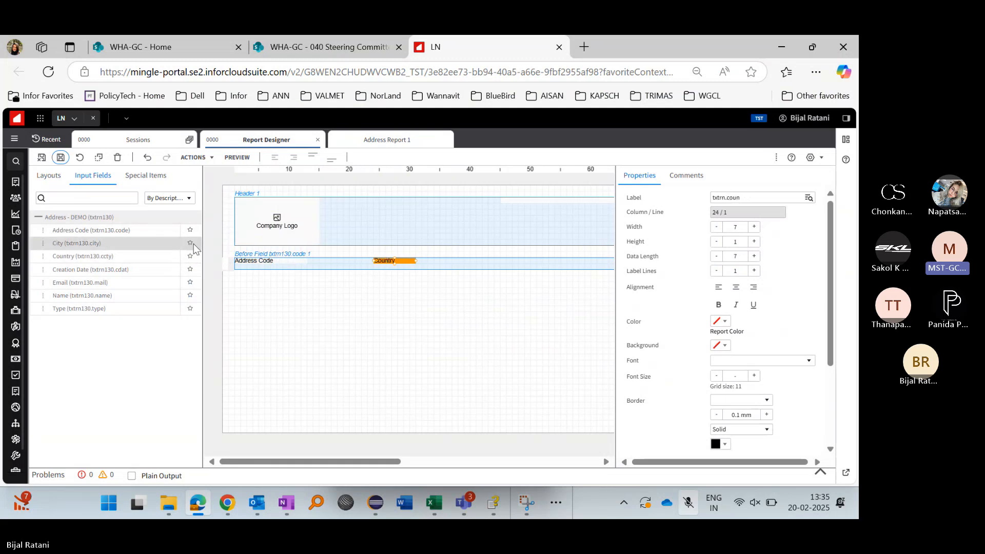
{"action": "left_click_drag", "start_coordinate": [191, 243], "coordinate": [488, 260]}
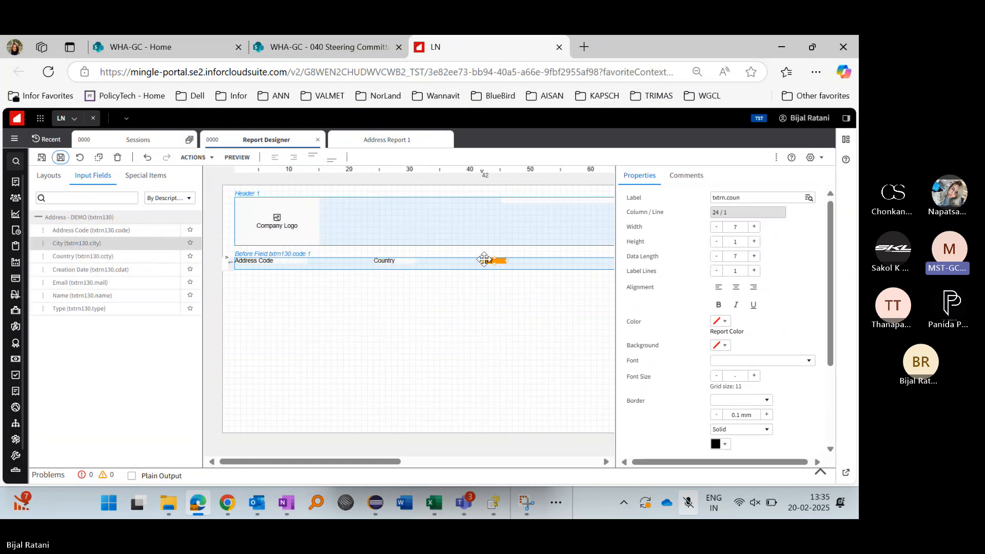
{"action": "scroll", "coordinate": [346, 324], "scroll_direction": "right", "scroll_amount": 5}
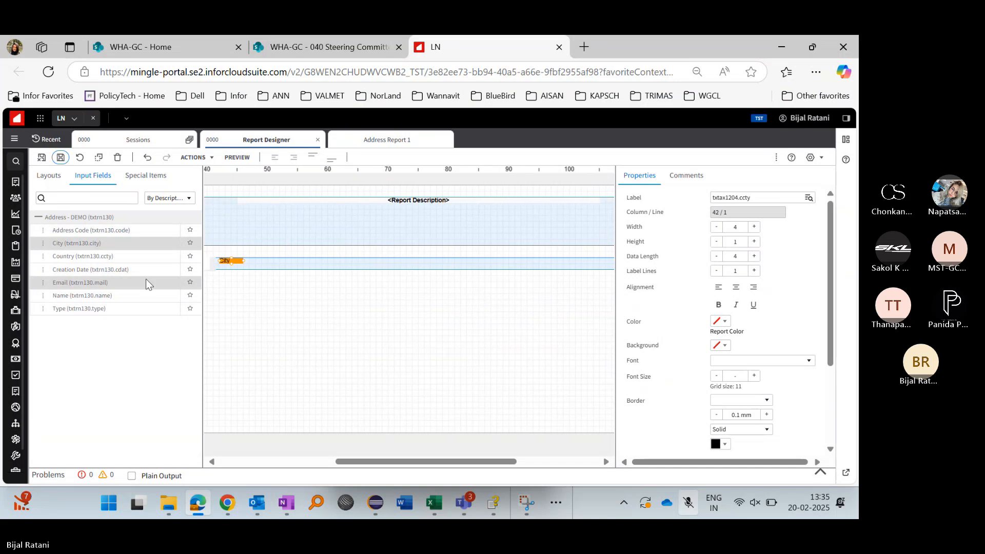
{"action": "left_click_drag", "start_coordinate": [190, 281], "coordinate": [341, 261]}
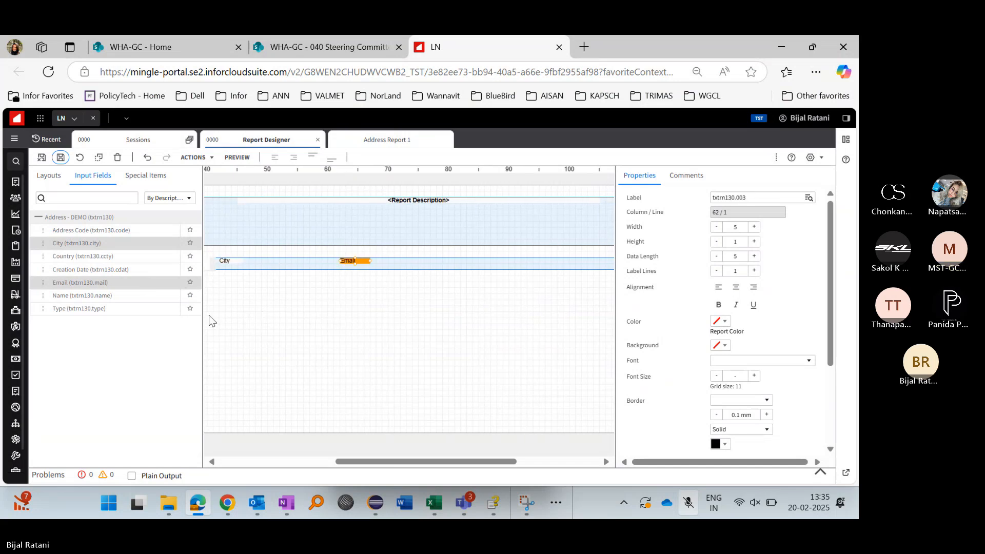
{"action": "left_click_drag", "start_coordinate": [190, 308], "coordinate": [469, 251]}
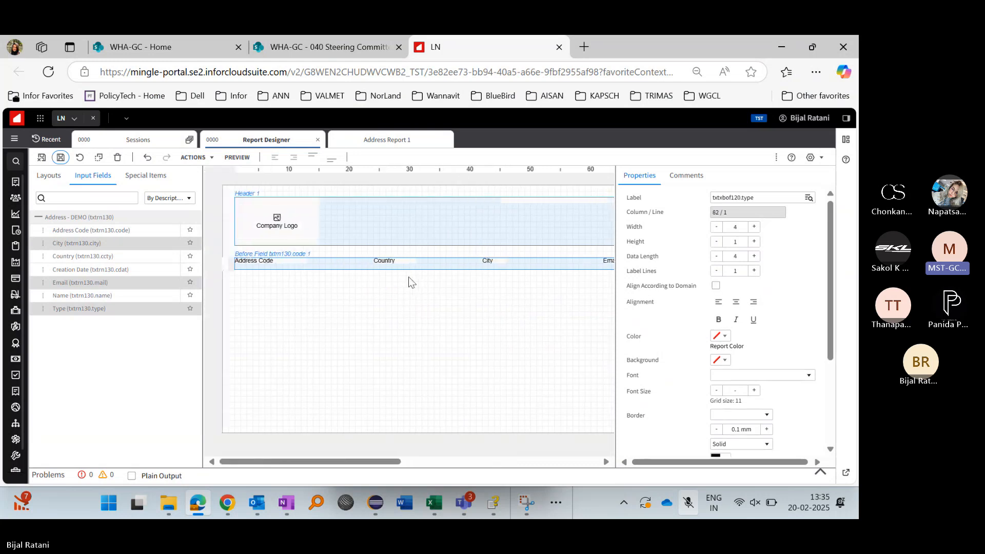
{"action": "left_click", "coordinate": [346, 273]}
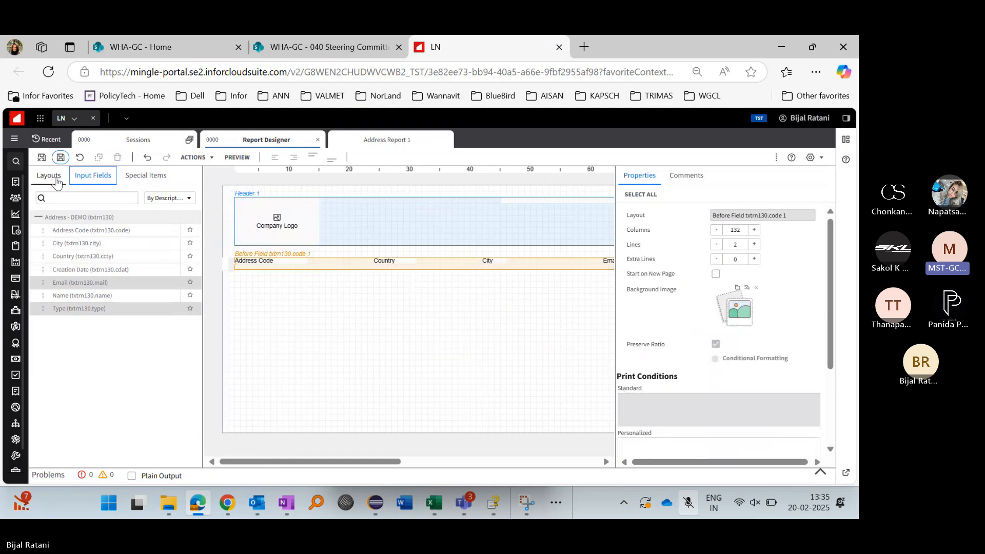
{"action": "left_click", "coordinate": [57, 182]}
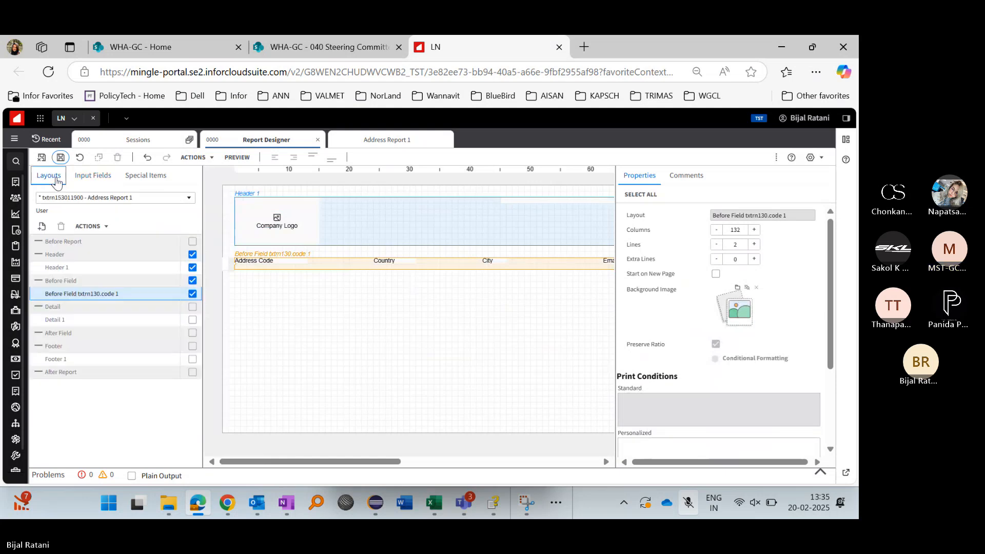
Step: Enable the Detail 1 layout and set it to 1 line
{"action": "left_click", "coordinate": [193, 320]}
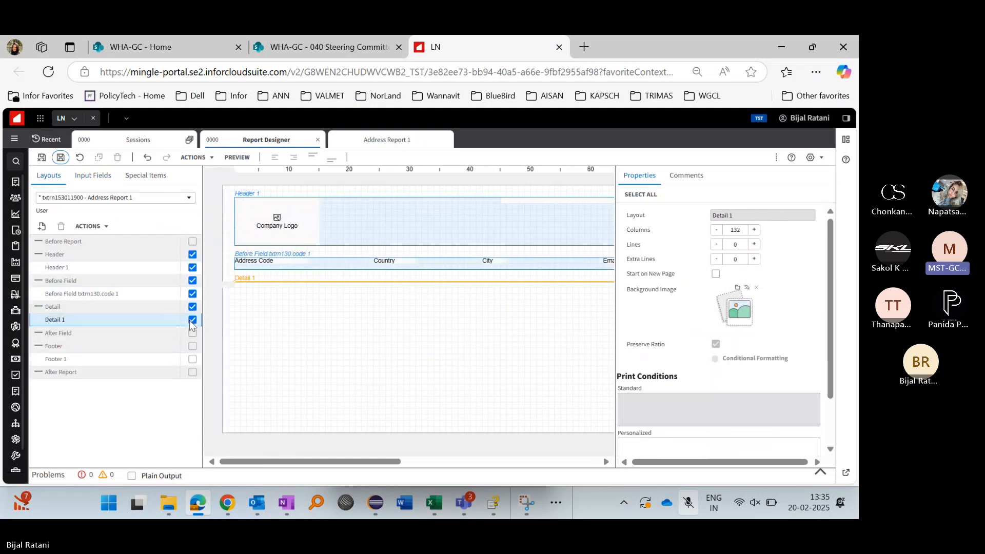
{"action": "left_click", "coordinate": [754, 244]}
{"action": "key", "text": "Tab"}
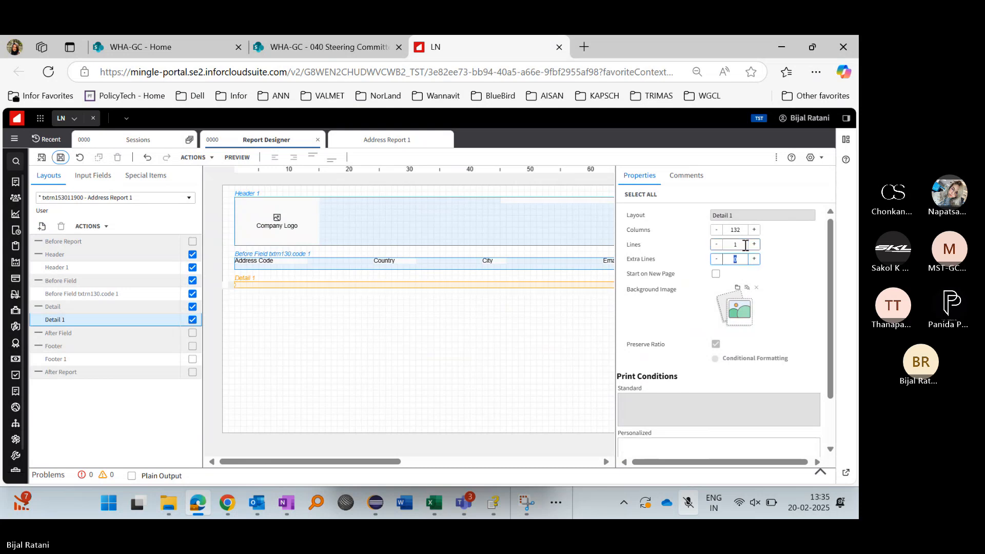
Step: Place the Address Code, Country and City input fields on line 1 of Detail 1 at columns 1, 25 and 42
{"action": "left_click", "coordinate": [273, 260]}
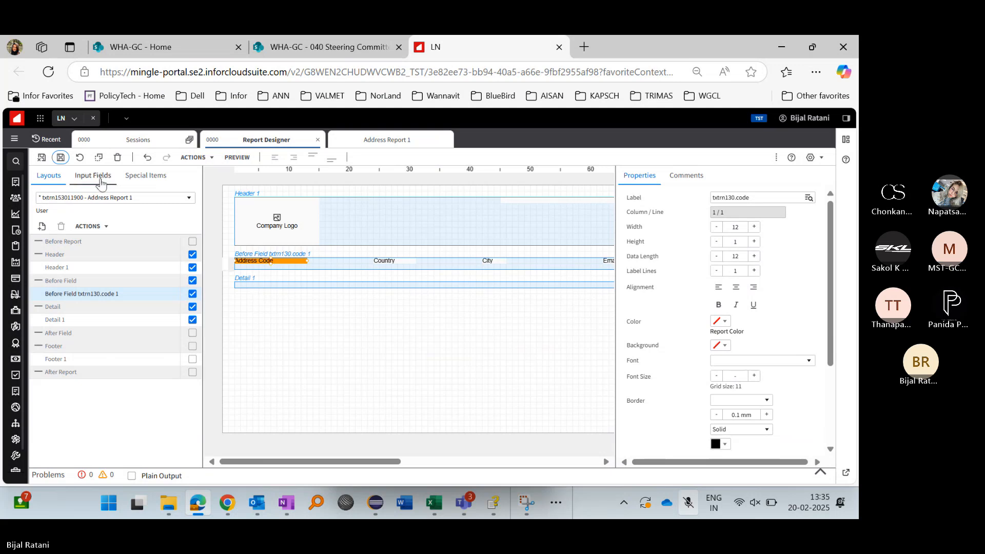
{"action": "left_click", "coordinate": [101, 183]}
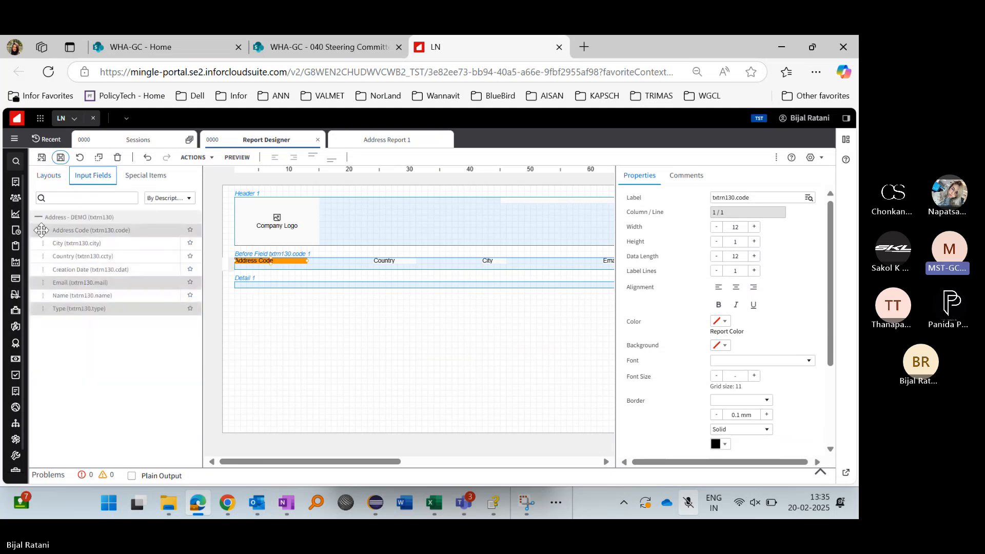
{"action": "left_click_drag", "start_coordinate": [42, 229], "coordinate": [237, 285]}
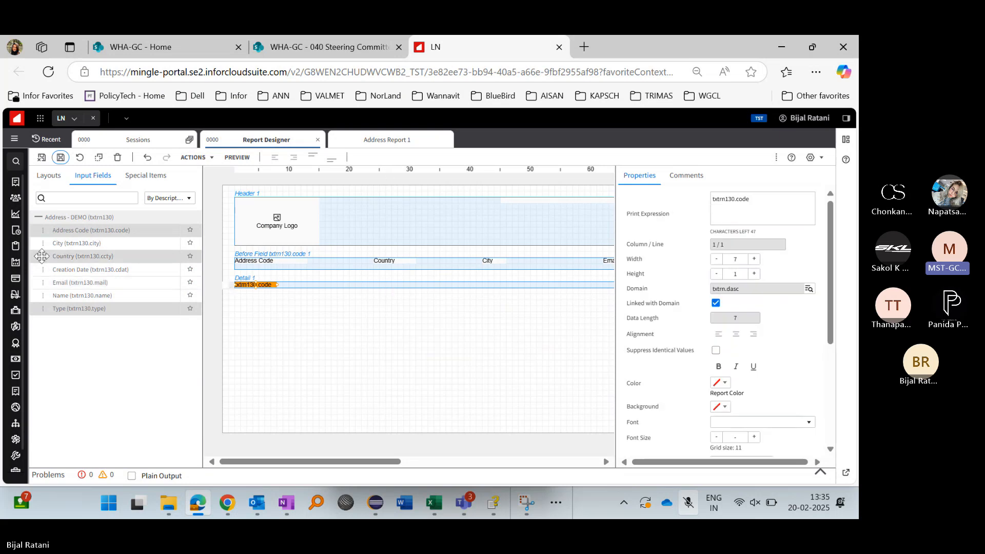
{"action": "left_click_drag", "start_coordinate": [41, 256], "coordinate": [380, 285]}
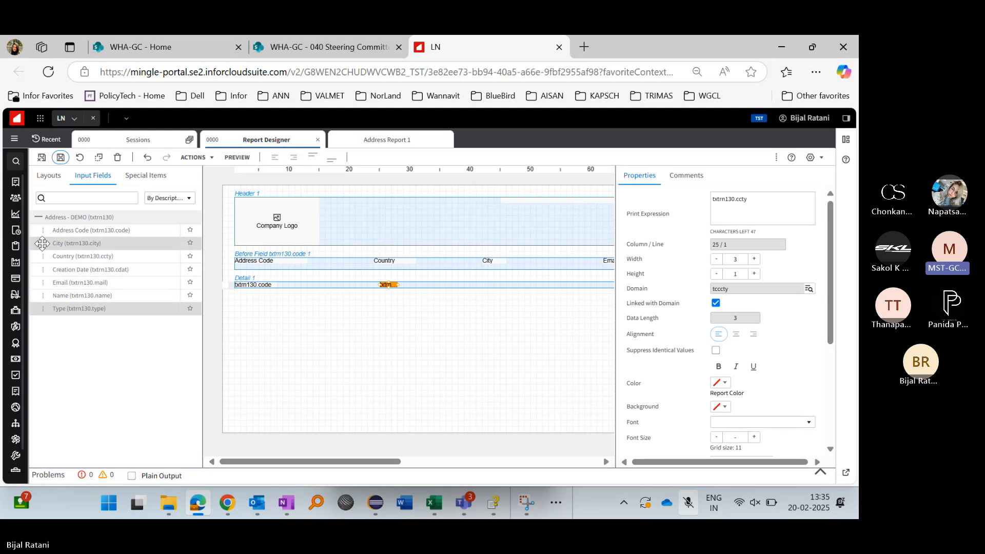
{"action": "left_click_drag", "start_coordinate": [42, 243], "coordinate": [486, 285]}
Step: Place the Email field under its label in Detail 1, move the Type label to column 126 and place the Type field at column 123
{"action": "scroll", "coordinate": [485, 285], "scroll_direction": "right", "scroll_amount": 5}
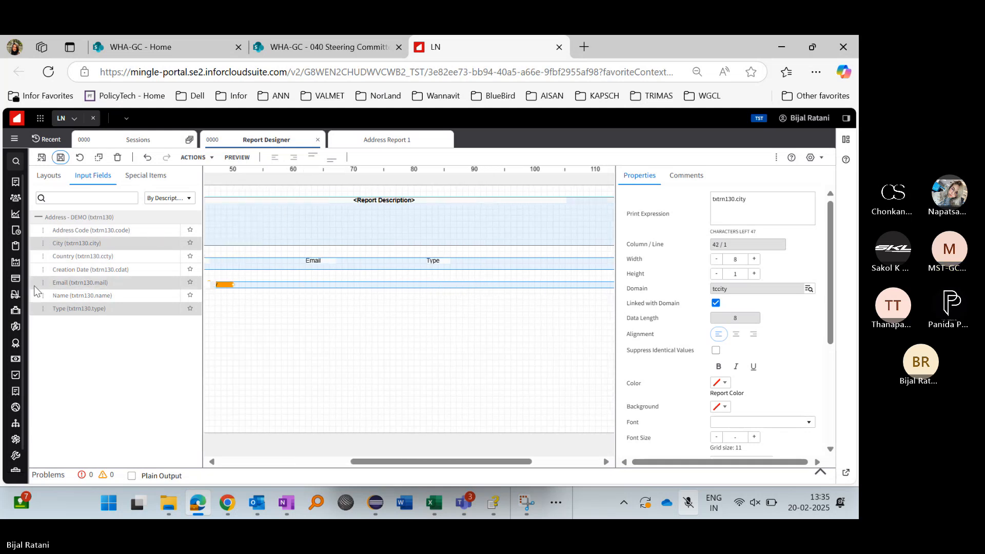
{"action": "left_click_drag", "start_coordinate": [42, 283], "coordinate": [560, 261]}
{"action": "scroll", "coordinate": [475, 277], "scroll_direction": "right", "scroll_amount": 3}
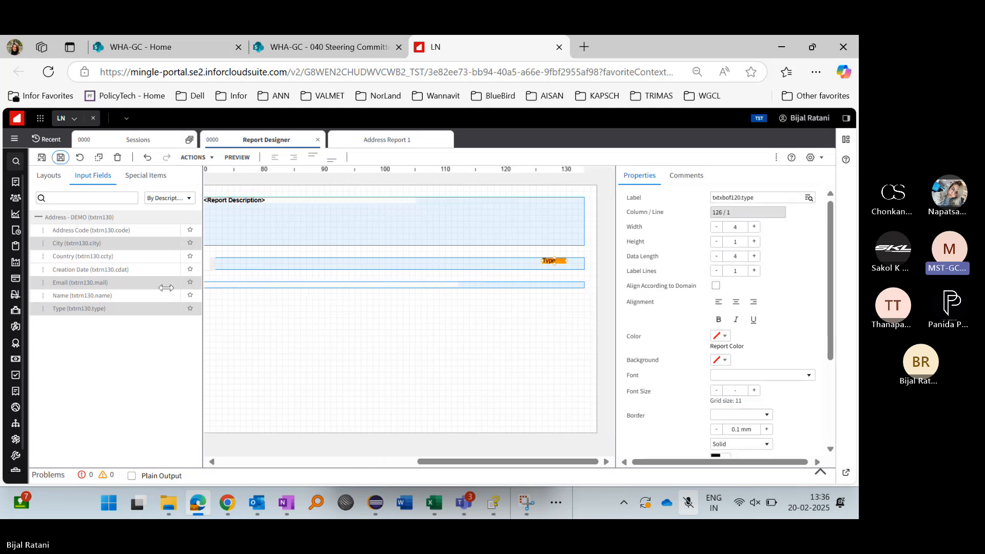
{"action": "left_click_drag", "start_coordinate": [40, 314], "coordinate": [528, 287]}
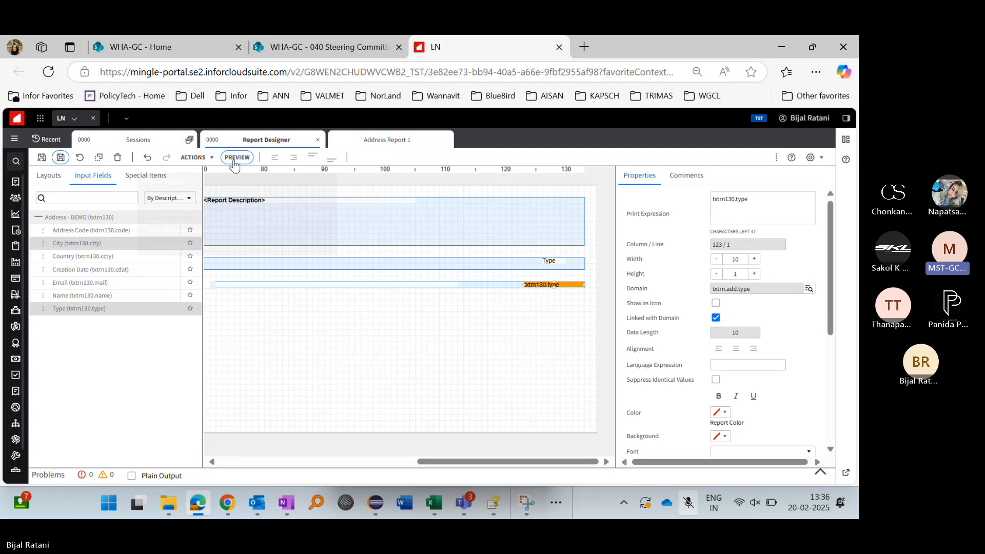
Step: Save and preview Address Report 1 and examine how the column labels print for each address record
{"action": "left_click", "coordinate": [234, 160]}
{"action": "left_click", "coordinate": [394, 348]}
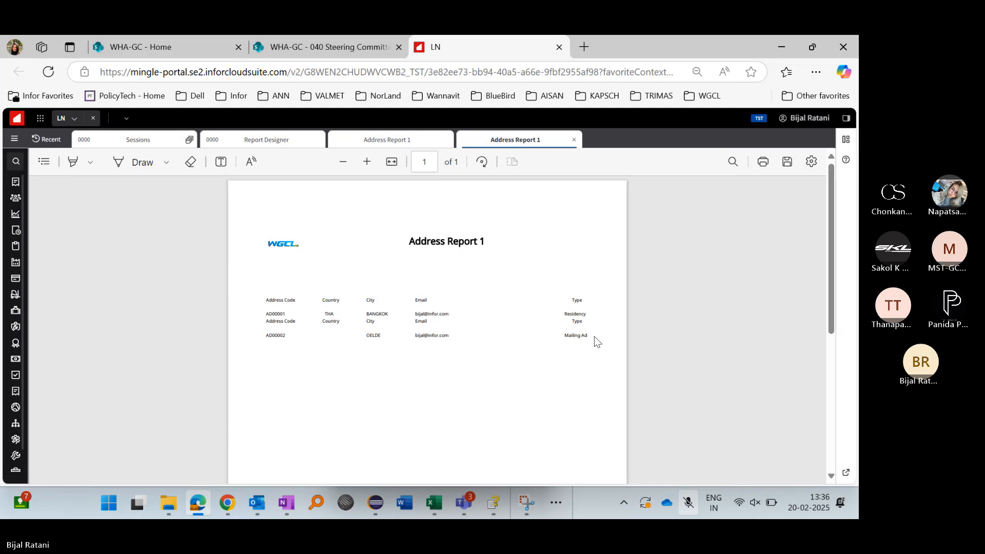
{"action": "left_click_drag", "start_coordinate": [266, 320], "coordinate": [557, 343]}
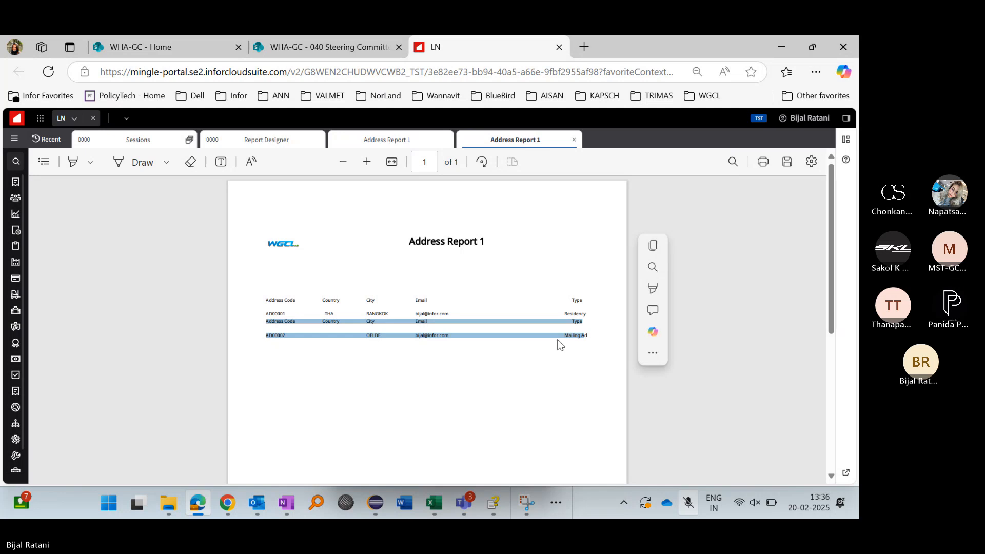
{"action": "left_click", "coordinate": [286, 322]}
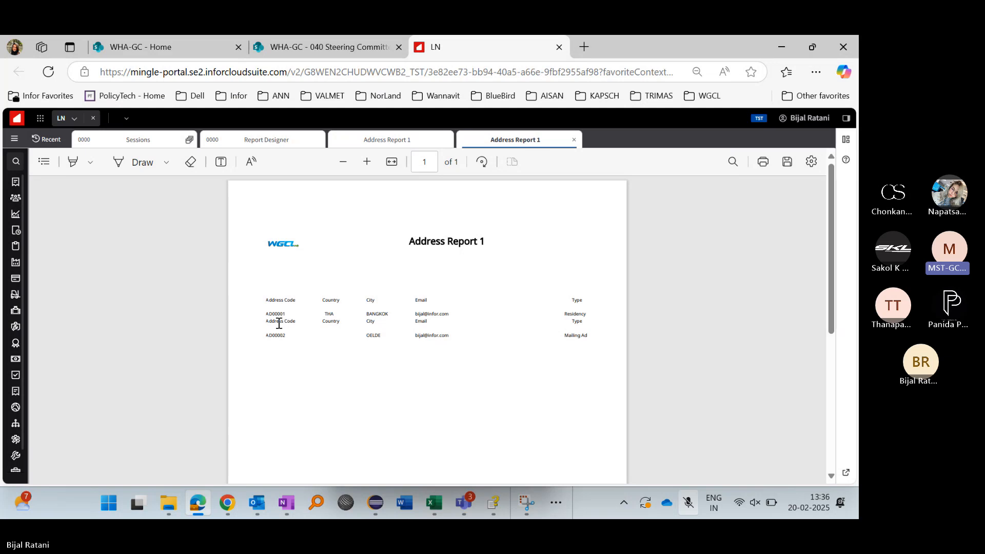
{"action": "left_click_drag", "start_coordinate": [266, 321], "coordinate": [289, 322]}
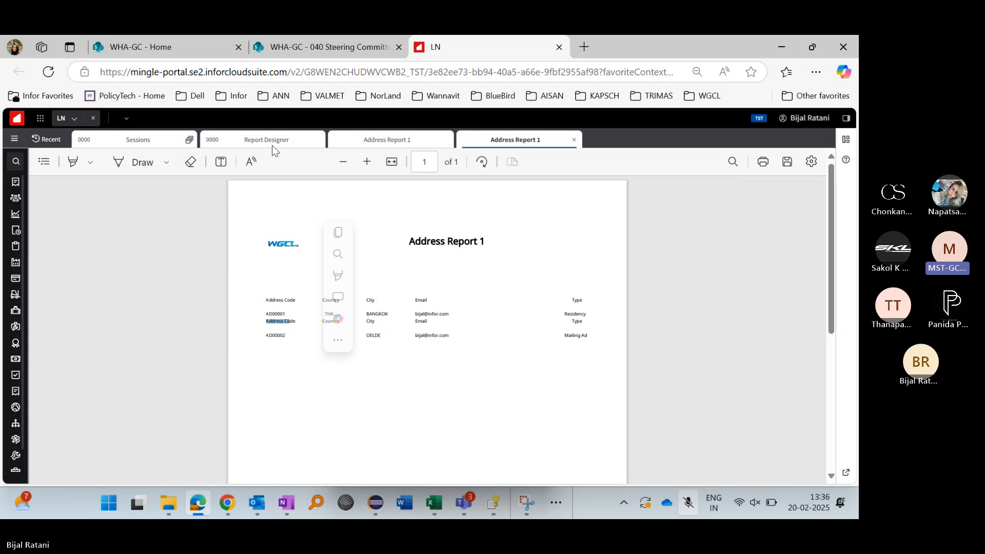
Step: Set the Before Field txtrn130.code 1 layout to start on a new page and save and preview the report
{"action": "left_click", "coordinate": [272, 144]}
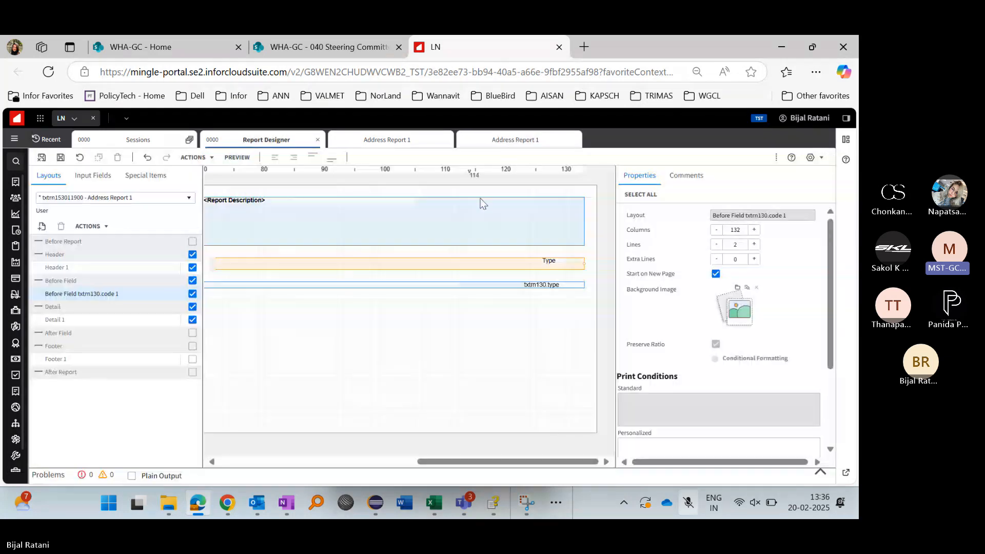
{"action": "left_click", "coordinate": [510, 148]}
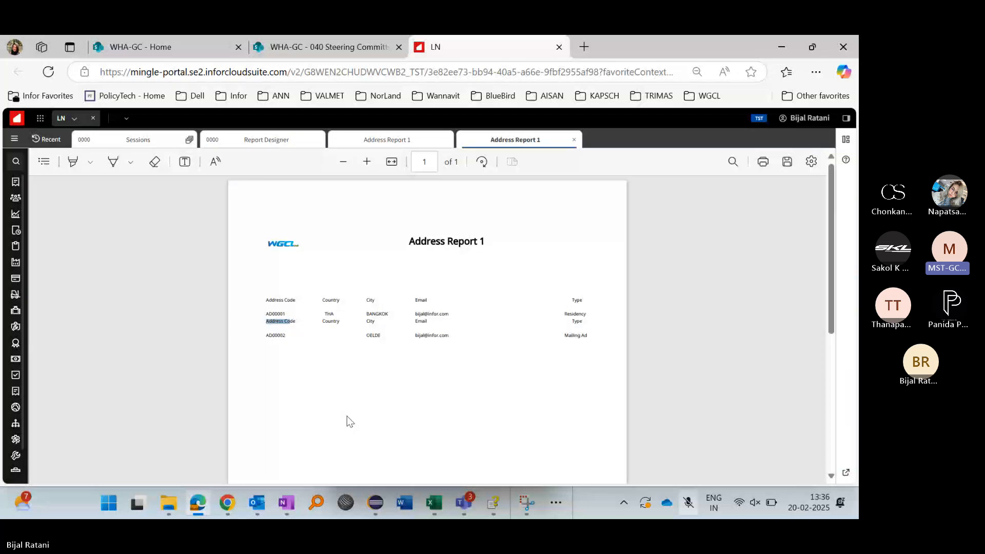
{"action": "left_click", "coordinate": [266, 139]}
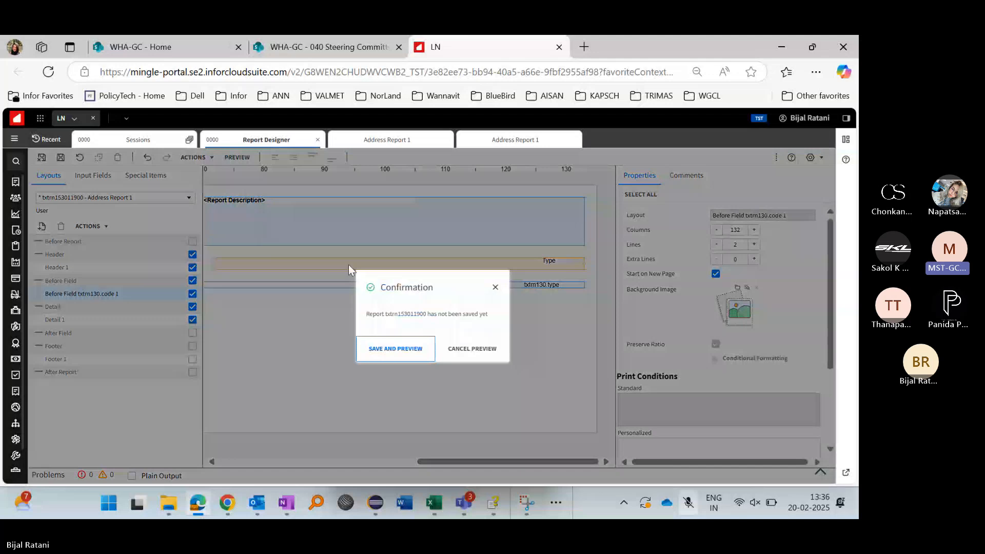
{"action": "key", "text": "Return"}
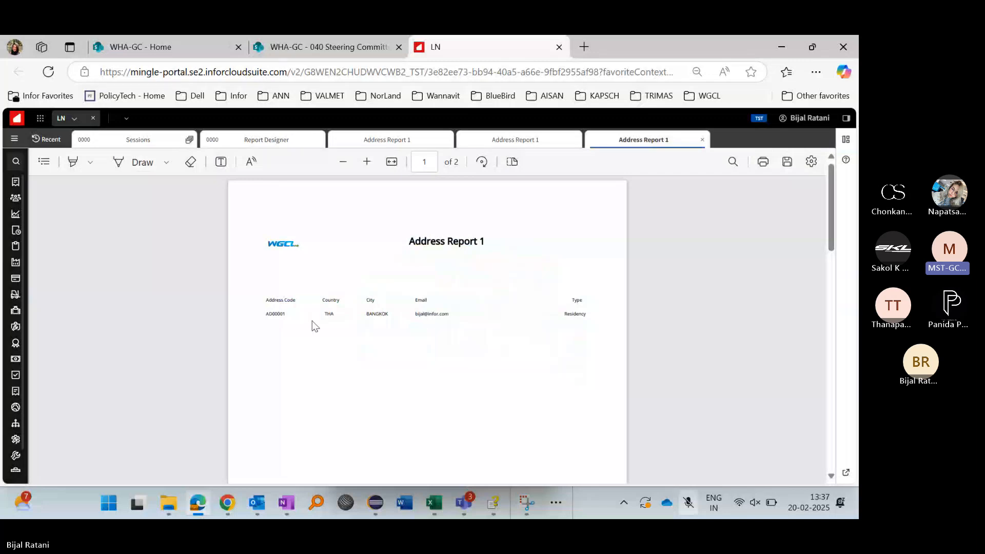
Step: Check the address records on each page of the new preview and close it
{"action": "double_click", "coordinate": [277, 314]}
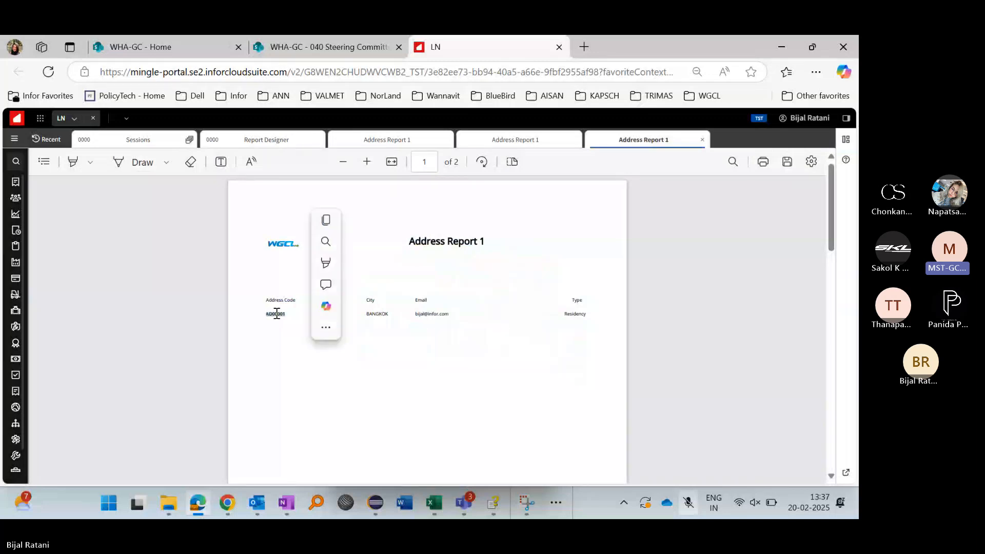
{"action": "scroll", "coordinate": [276, 313], "scroll_direction": "down", "scroll_amount": 10}
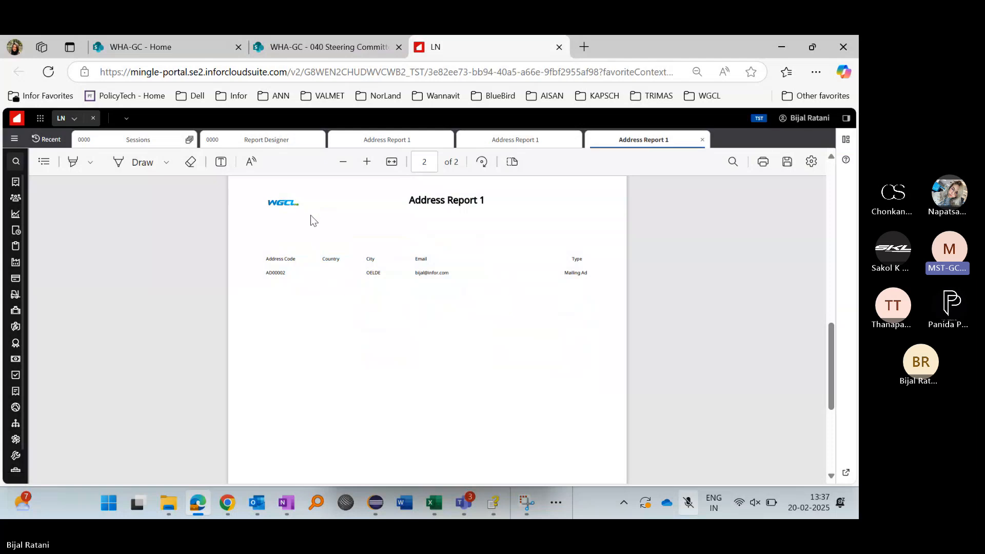
{"action": "left_click", "coordinate": [702, 141]}
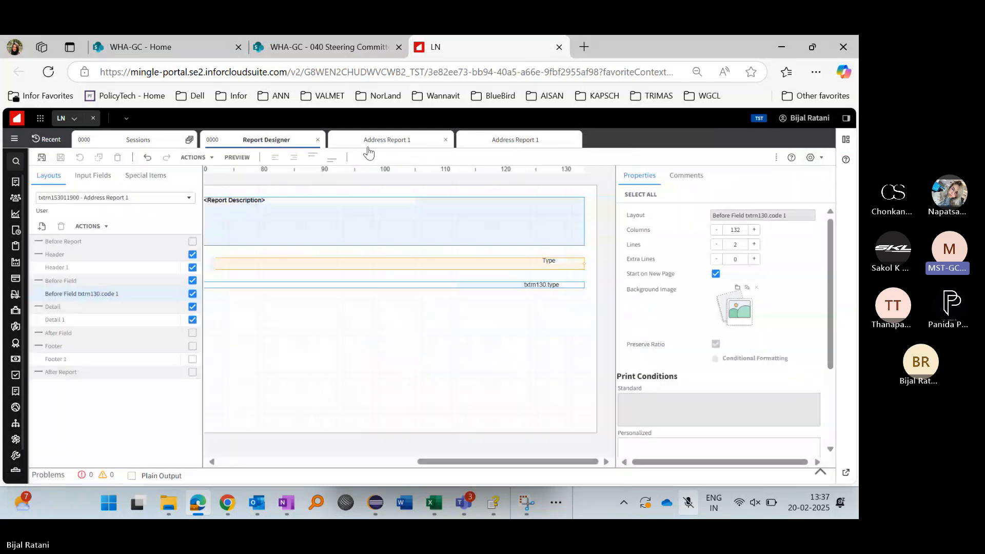
Step: Open the Addresses session and start printing the addresses to view the available report choices
{"action": "left_click", "coordinate": [47, 139]}
{"action": "left_click", "coordinate": [73, 230]}
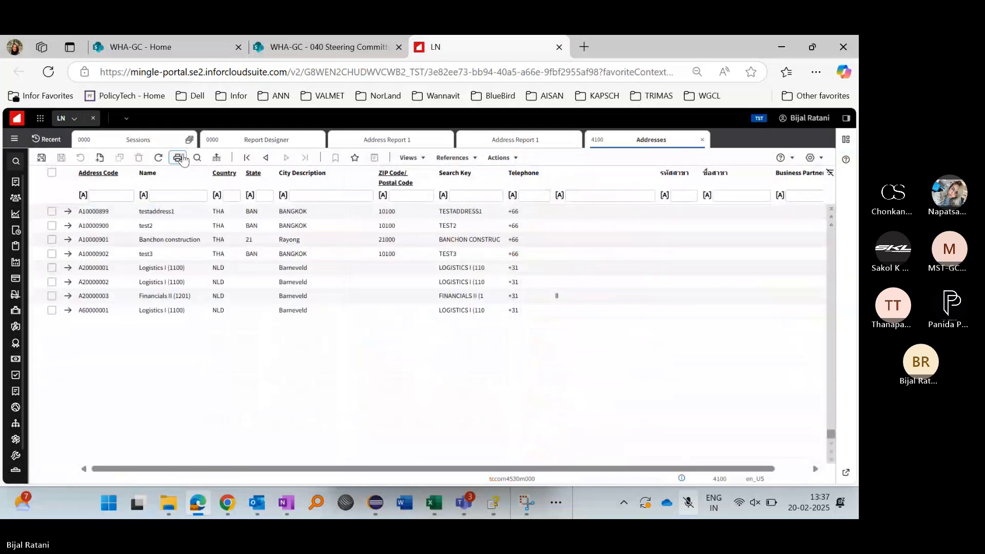
{"action": "left_click", "coordinate": [178, 158]}
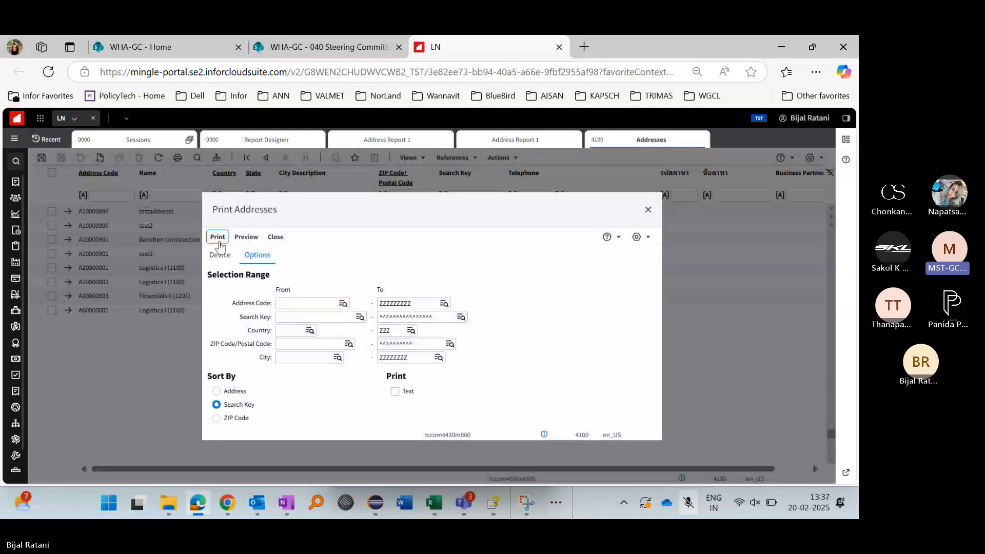
{"action": "left_click", "coordinate": [218, 237]}
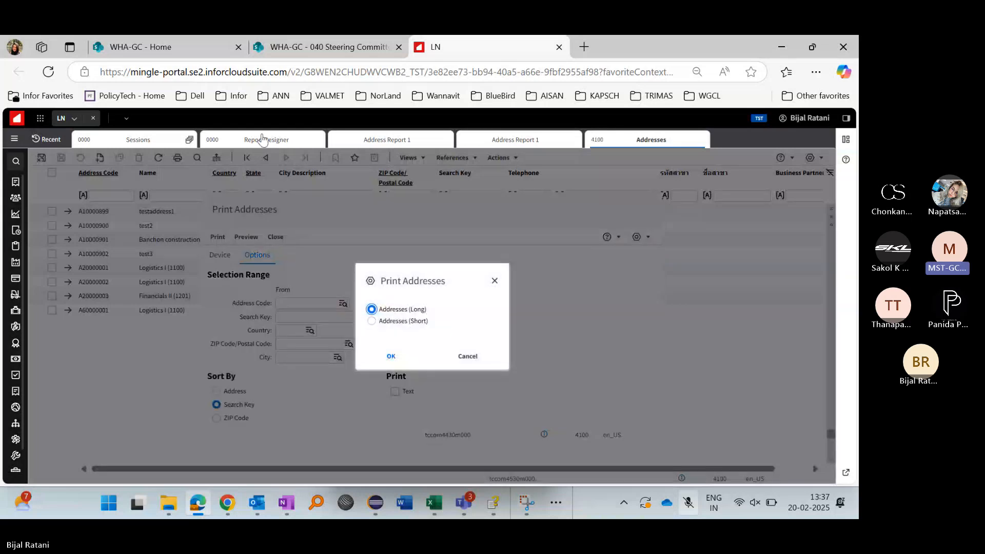
Step: Open the Sessions list and start the Address Master - DEMO session
{"action": "left_click", "coordinate": [44, 137]}
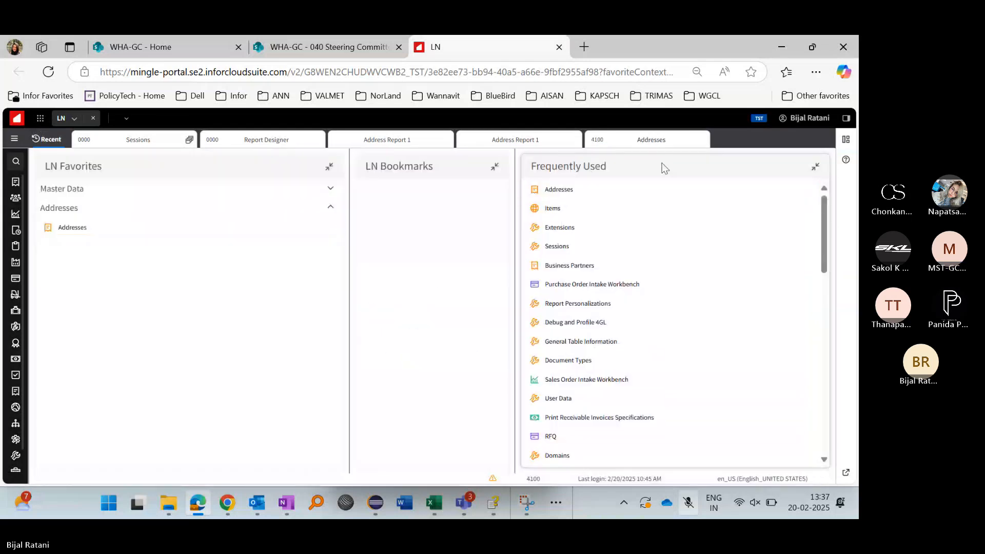
{"action": "left_click", "coordinate": [825, 140]}
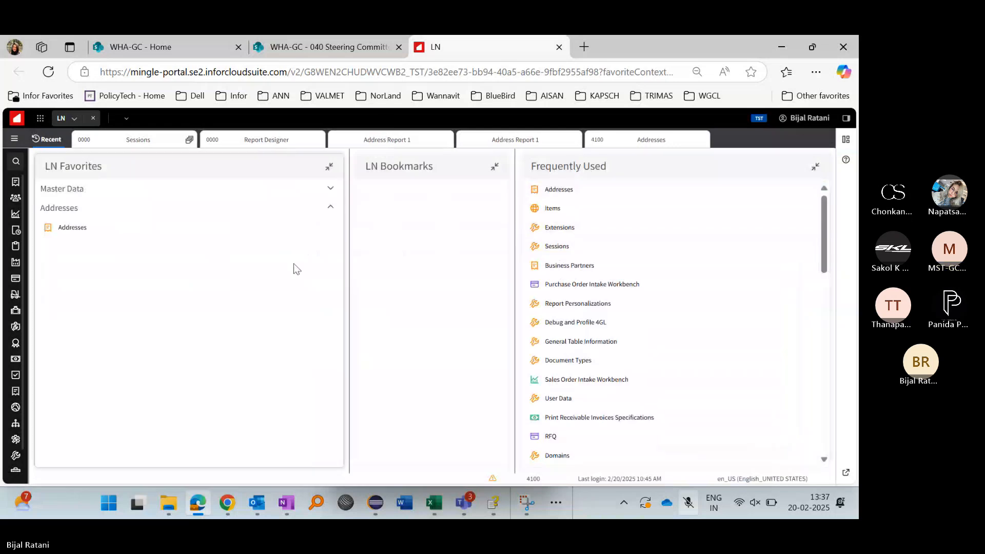
{"action": "left_click", "coordinate": [52, 254]}
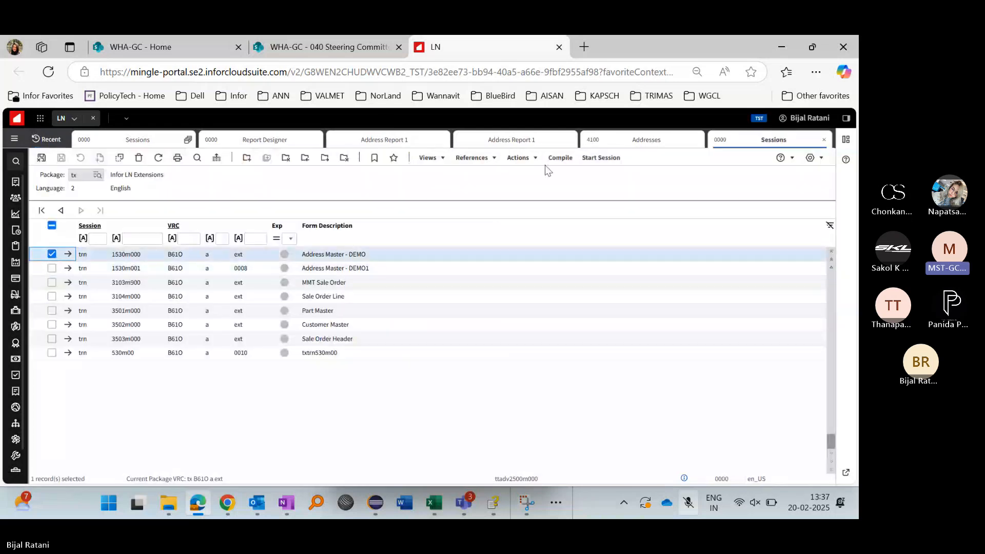
{"action": "left_click", "coordinate": [594, 160]}
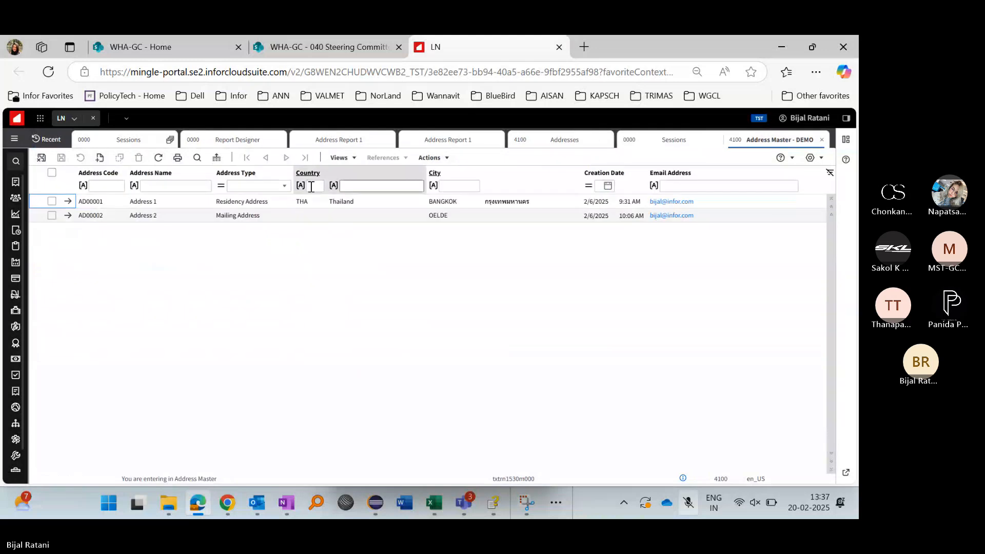
Step: Print addresses AD00001 to AD00002 from the Address Master - DEMO session, up to the device selection
{"action": "left_click", "coordinate": [180, 159]}
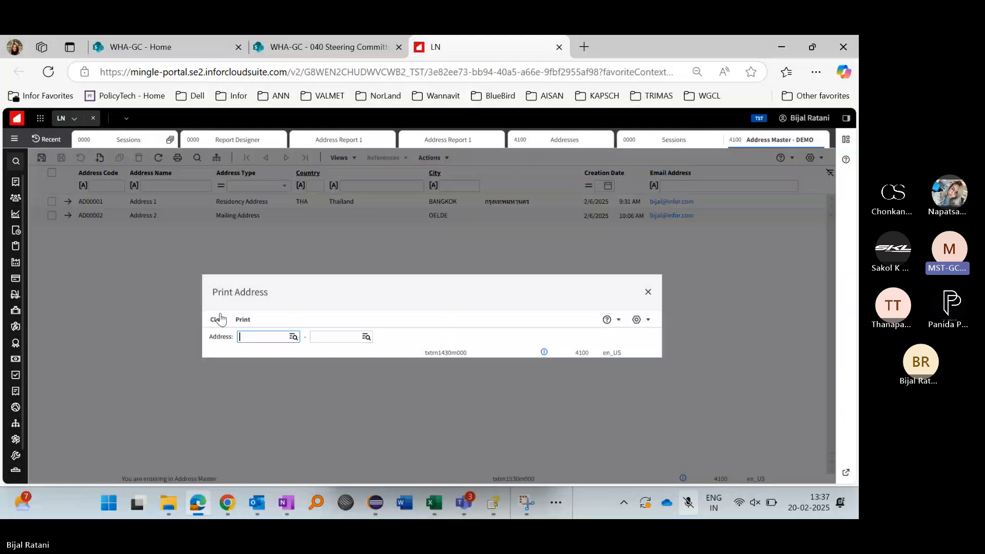
{"action": "left_click", "coordinate": [253, 334]}
{"action": "key", "text": "Down"}
{"action": "key", "text": "Tab"}
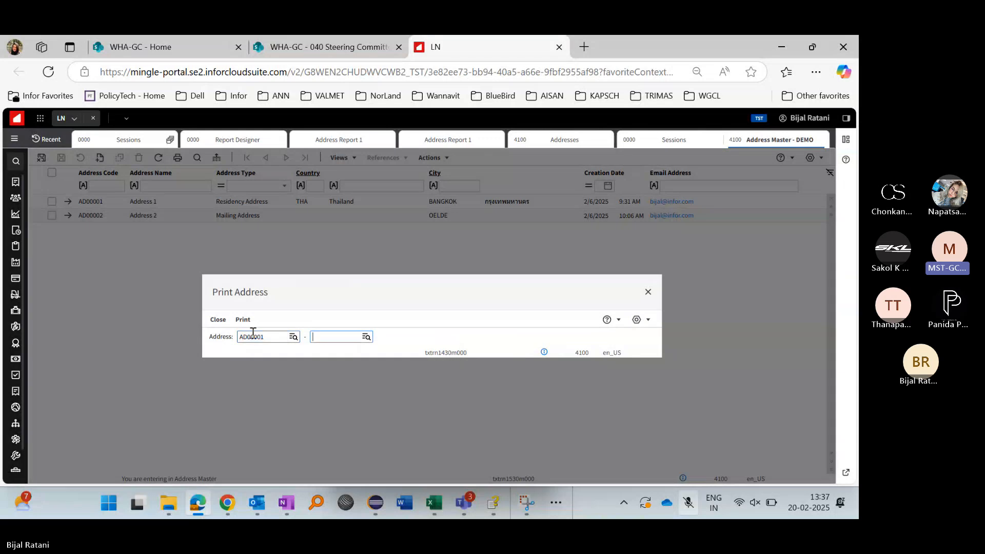
{"action": "key", "text": "Down"}
{"action": "key", "text": "Return"}
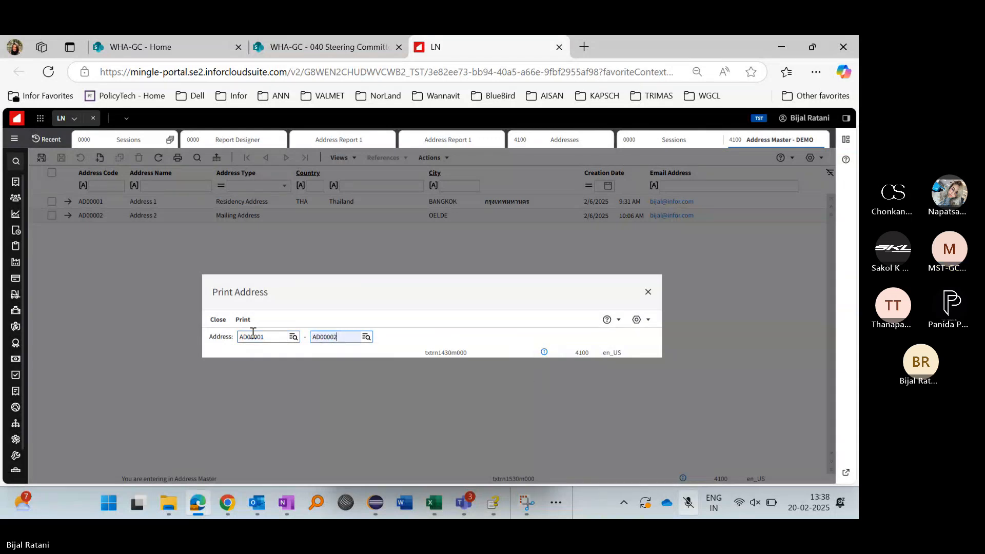
{"action": "left_click", "coordinate": [253, 335]}
{"action": "left_click", "coordinate": [245, 320]}
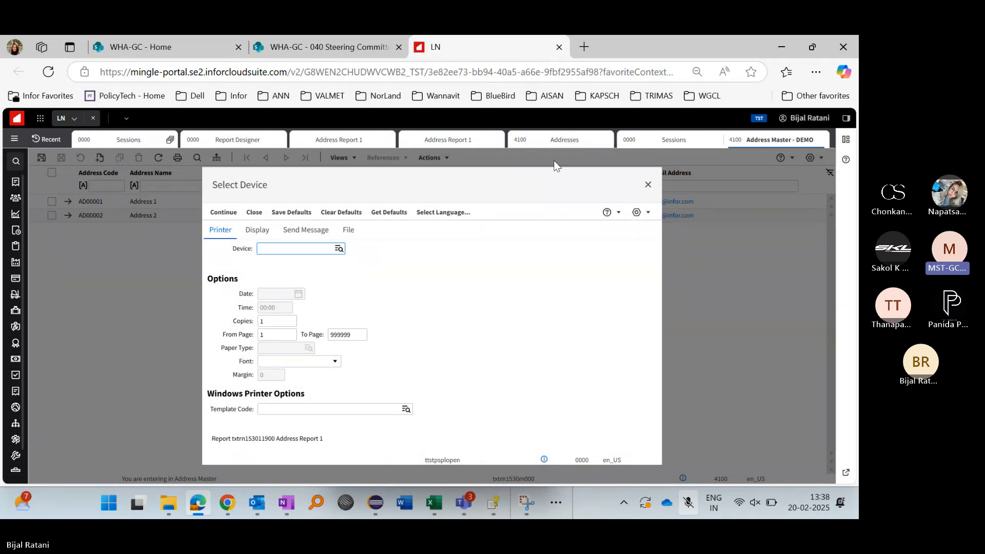
Step: Return to the Addresses session and cancel the report choice for Print Addresses
{"action": "left_click", "coordinate": [548, 148]}
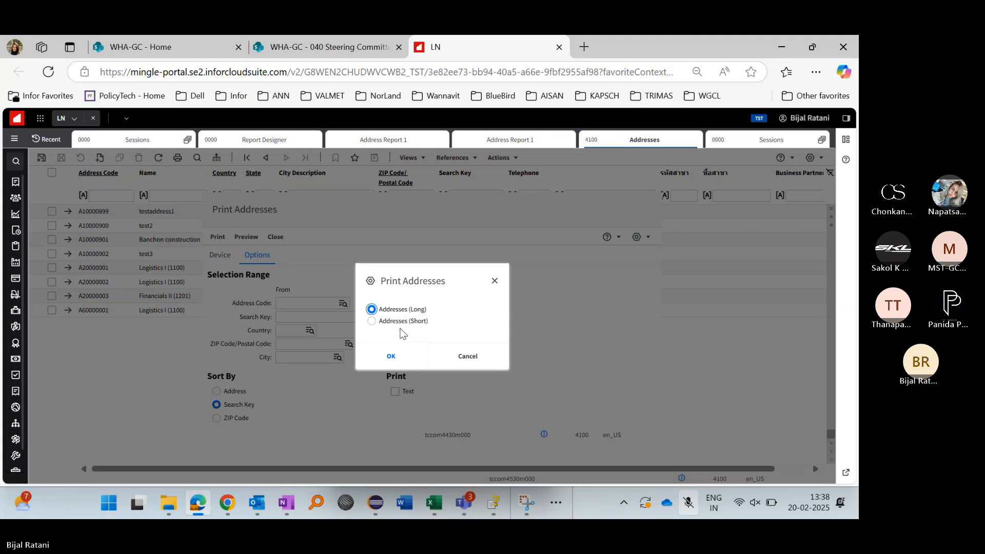
{"action": "left_click", "coordinate": [459, 368]}
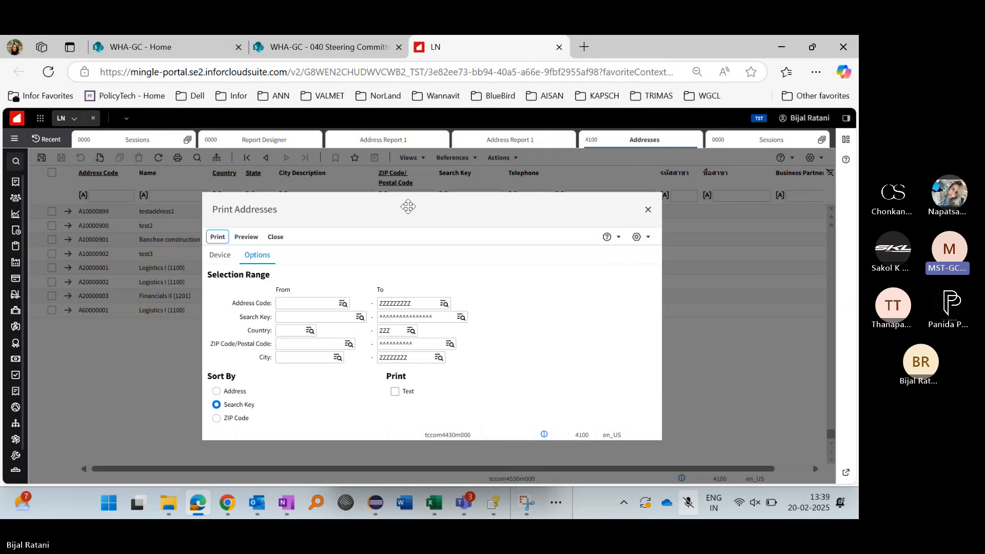
Step: Open the Companies session from Companies and Package Combinations in the Application Configuration tools
{"action": "left_click", "coordinate": [17, 141]}
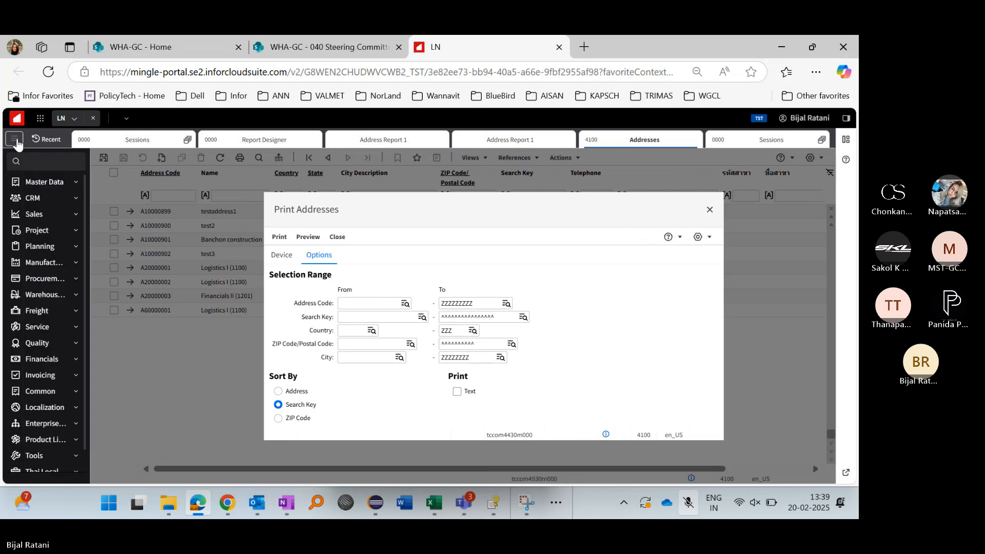
{"action": "scroll", "coordinate": [68, 388], "scroll_direction": "down", "scroll_amount": 1}
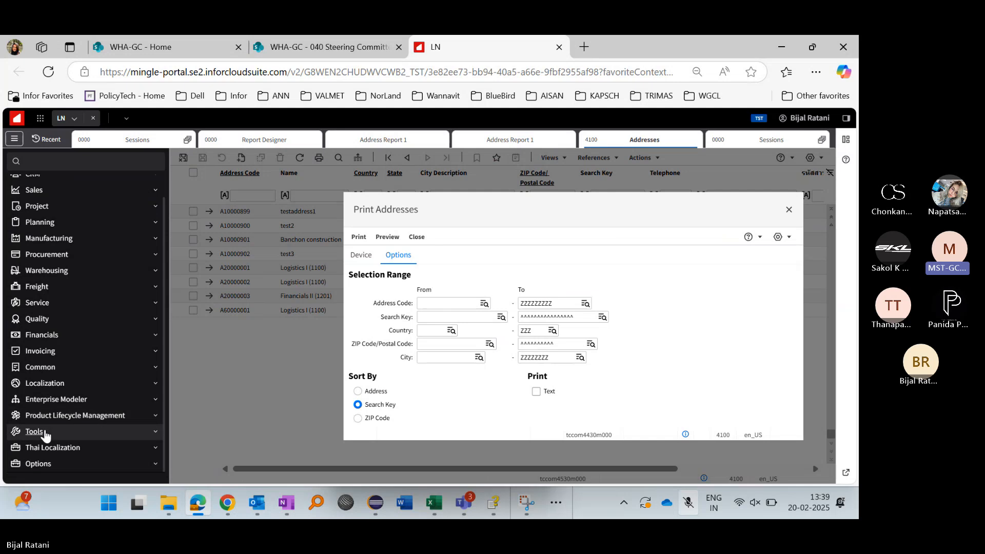
{"action": "left_click", "coordinate": [45, 432]}
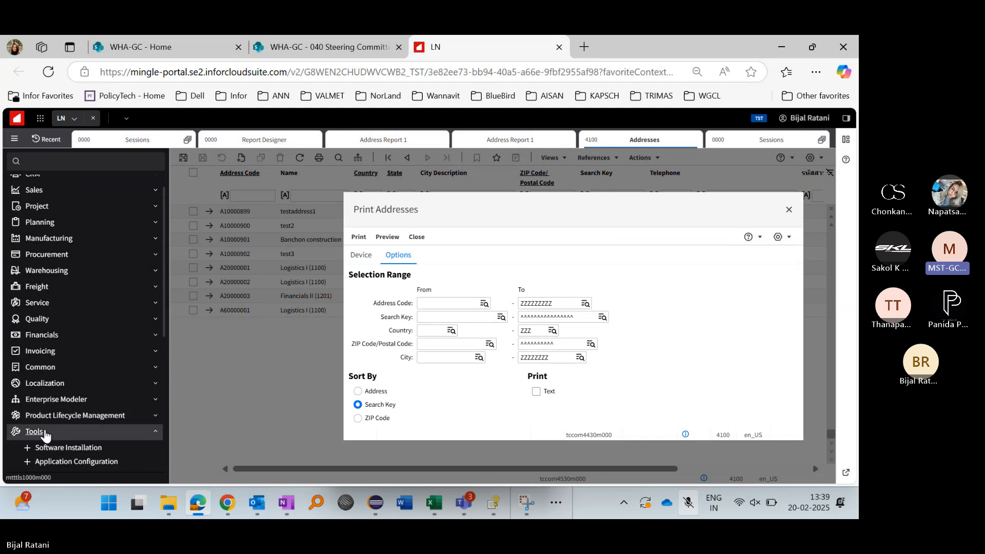
{"action": "scroll", "coordinate": [45, 434], "scroll_direction": "down", "scroll_amount": 3}
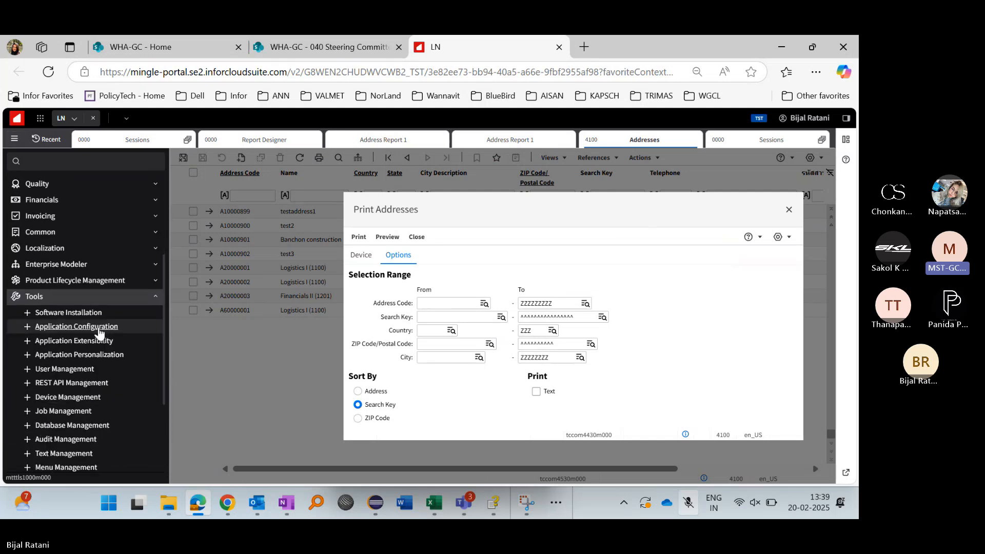
{"action": "left_click", "coordinate": [98, 329]}
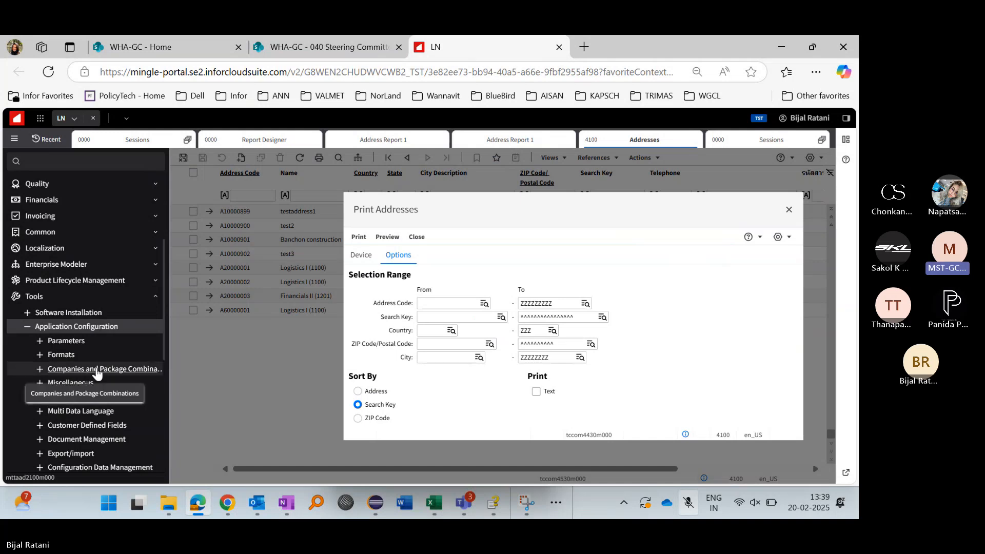
{"action": "left_click", "coordinate": [98, 371]}
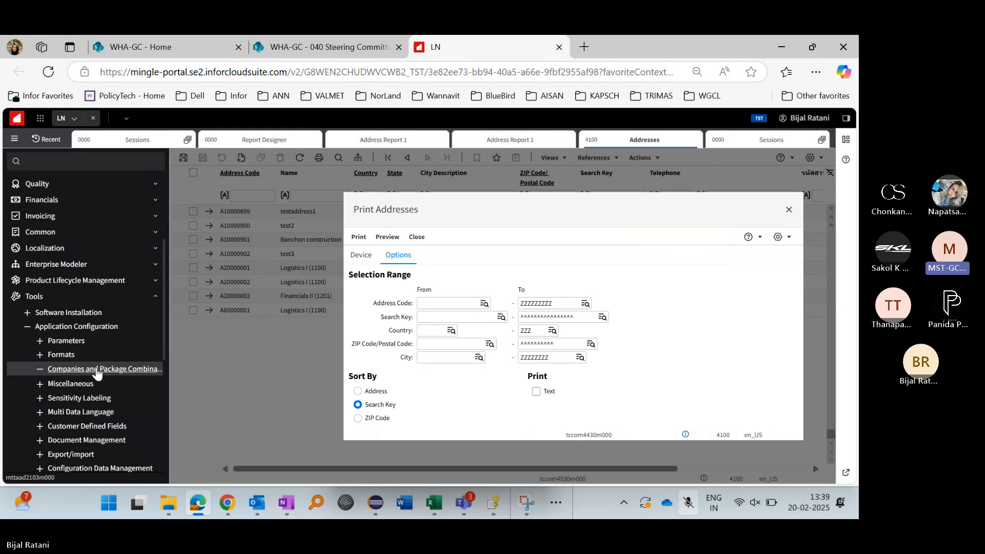
{"action": "left_click", "coordinate": [87, 400]}
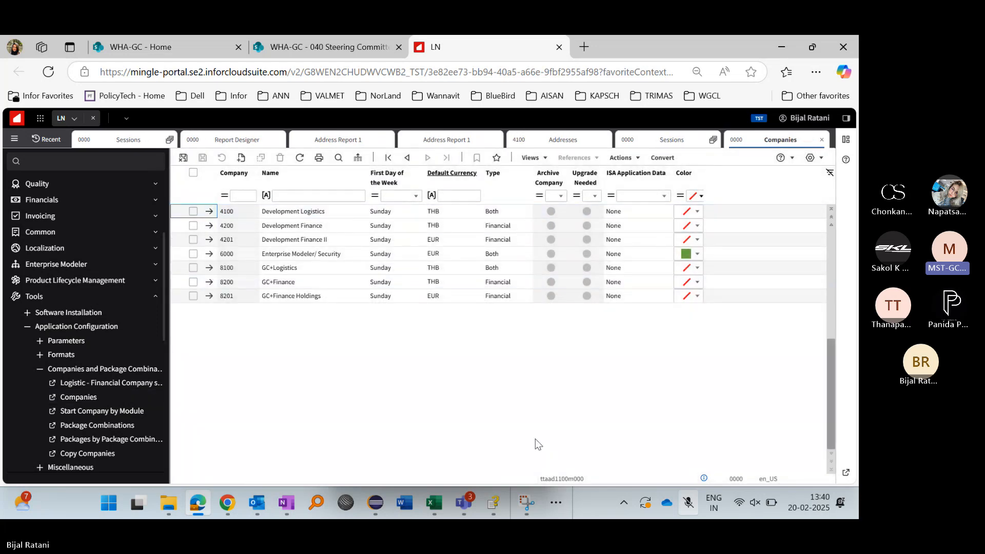
Step: Check which company the Print Addresses session runs in and return to the Companies list
{"action": "left_click", "coordinate": [558, 139]}
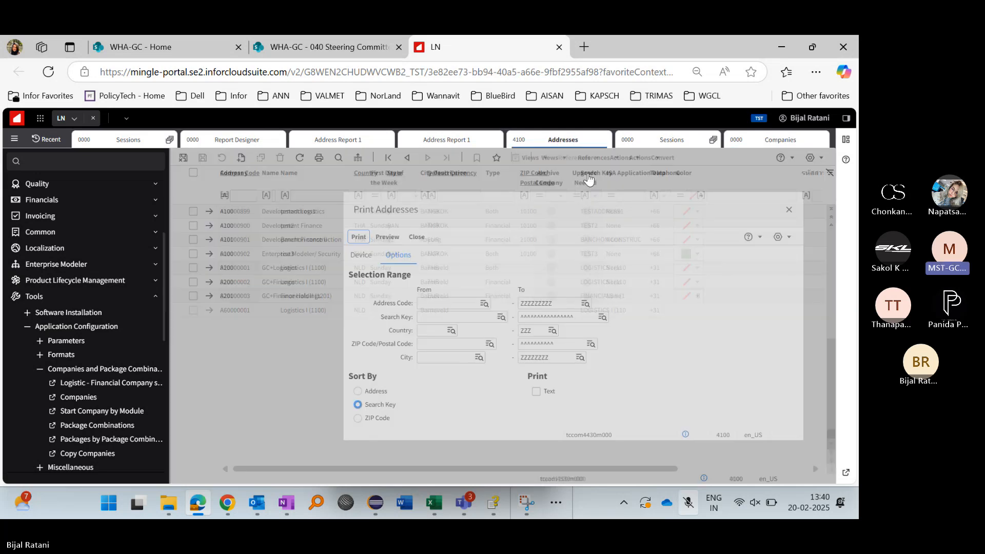
{"action": "double_click", "coordinate": [723, 435]}
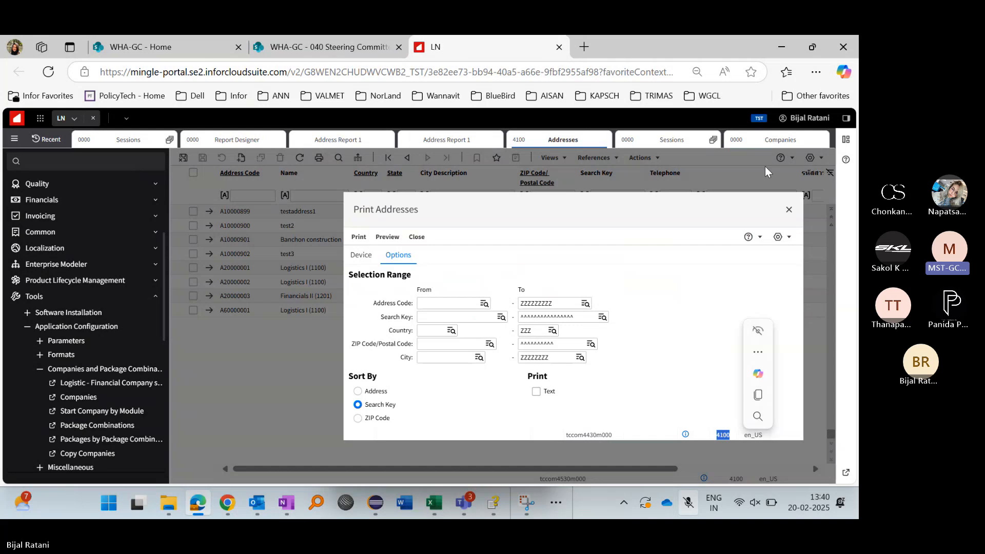
{"action": "left_click", "coordinate": [772, 140]}
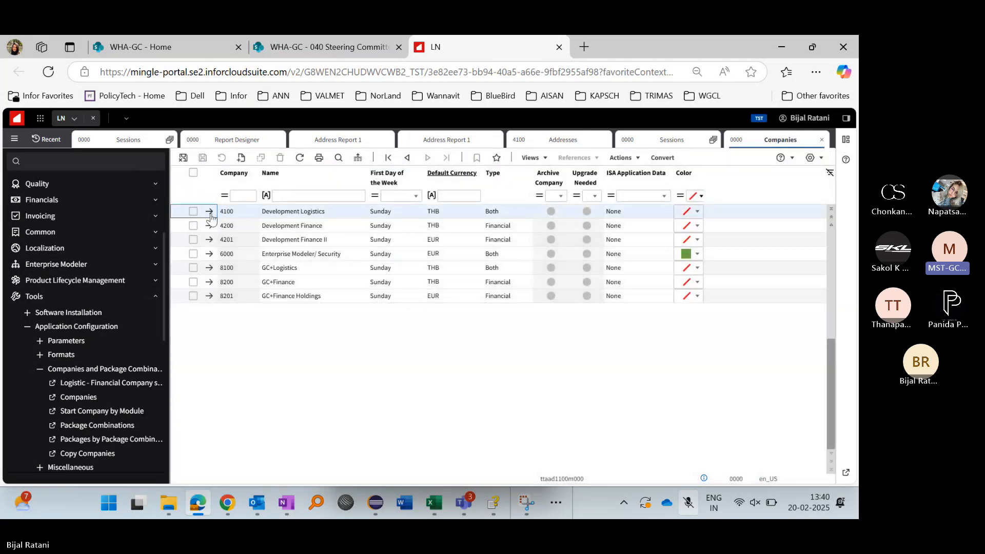
Step: Open the details of company 4100, Development Logistics, to examine its reporting logo and image import settings, and close the record
{"action": "left_click", "coordinate": [210, 212]}
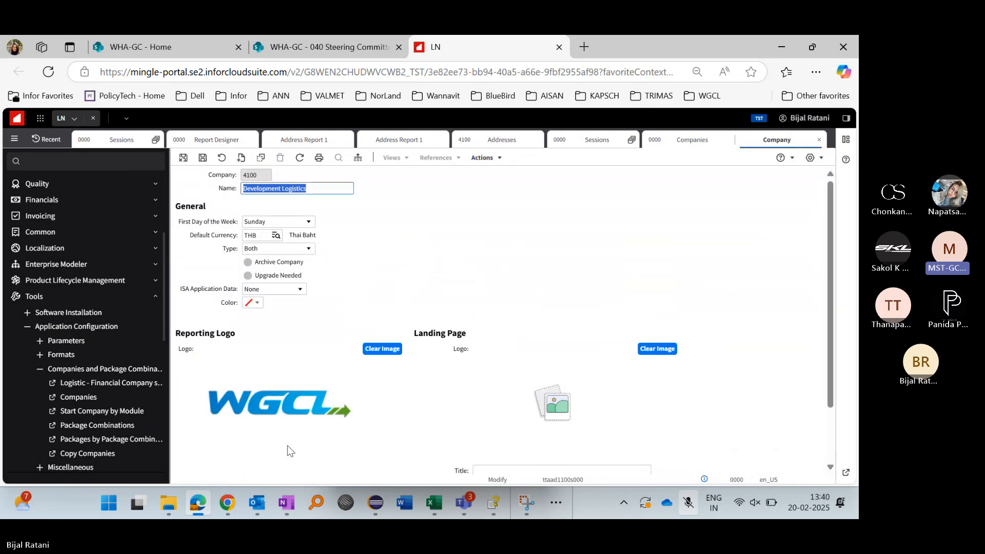
{"action": "scroll", "coordinate": [260, 434], "scroll_direction": "down", "scroll_amount": 1}
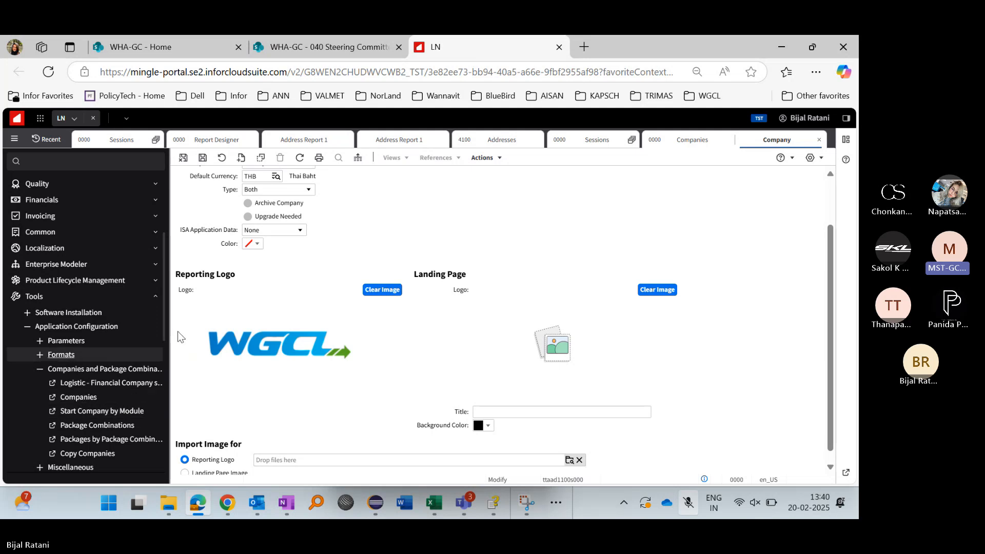
{"action": "left_click", "coordinate": [688, 144]}
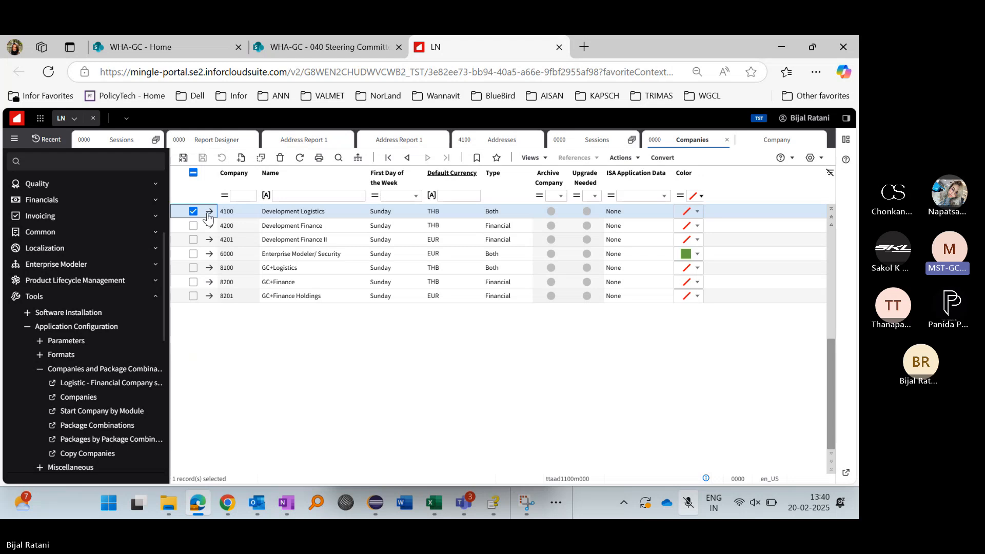
{"action": "left_click", "coordinate": [209, 211]}
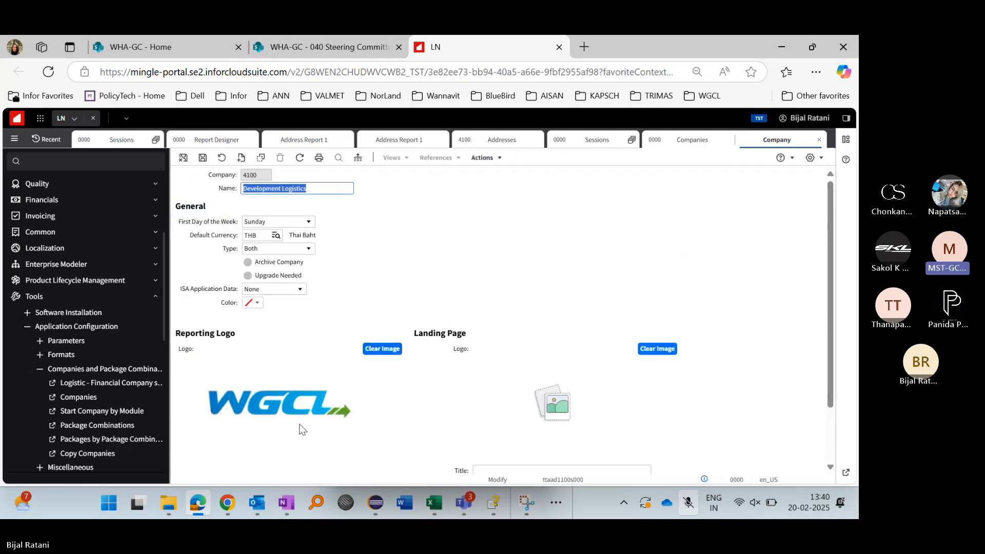
{"action": "left_click", "coordinate": [184, 159]}
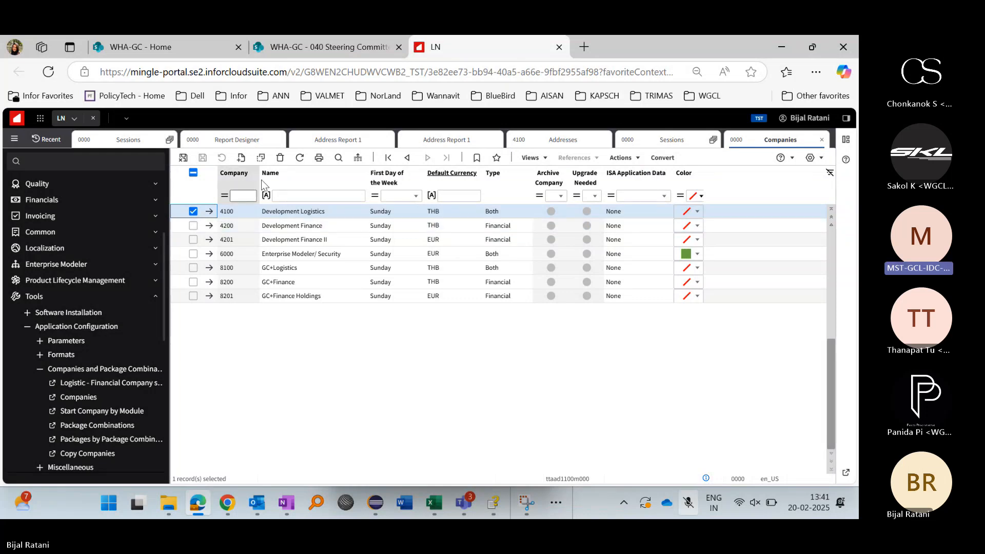
{"action": "left_click", "coordinate": [241, 157]}
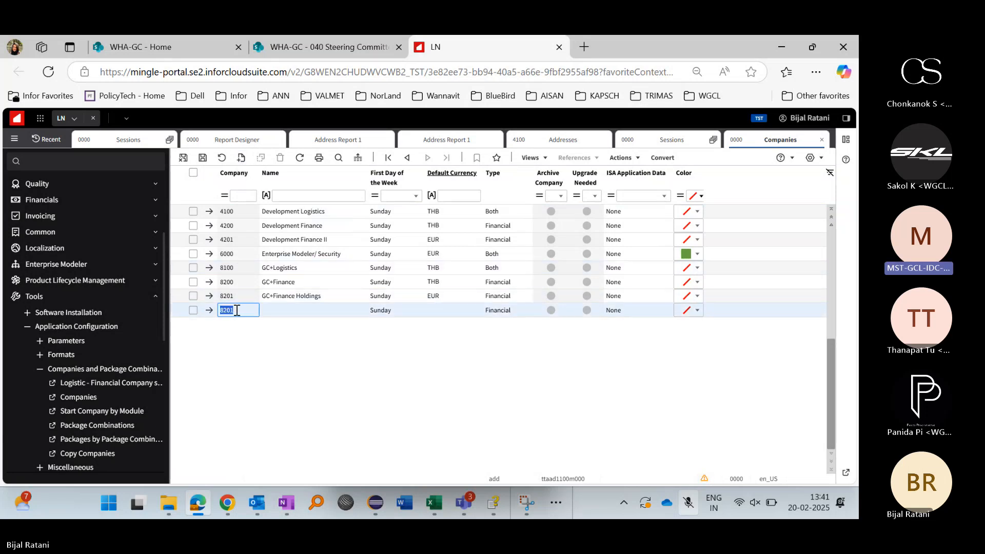
{"action": "type", "text": "0000"}
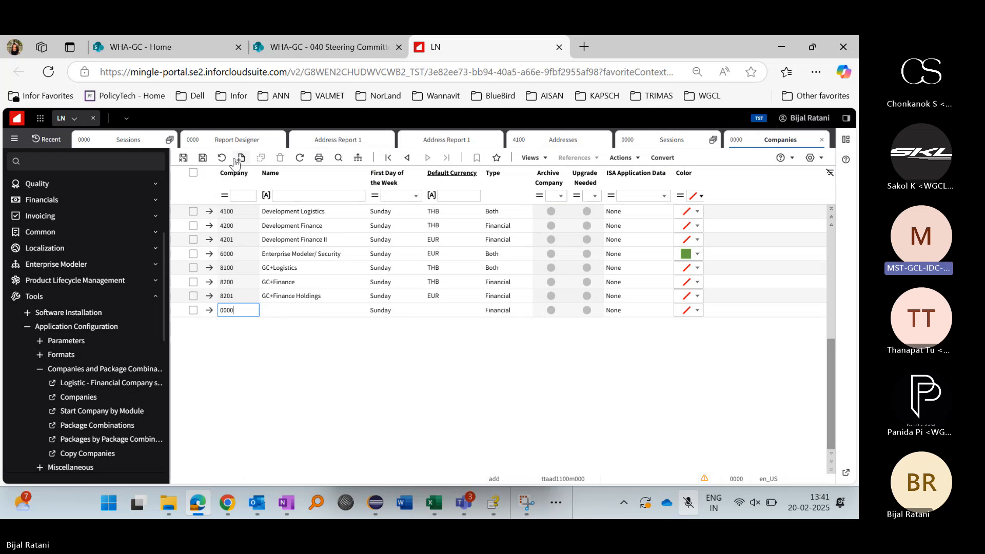
{"action": "left_click", "coordinate": [222, 158]}
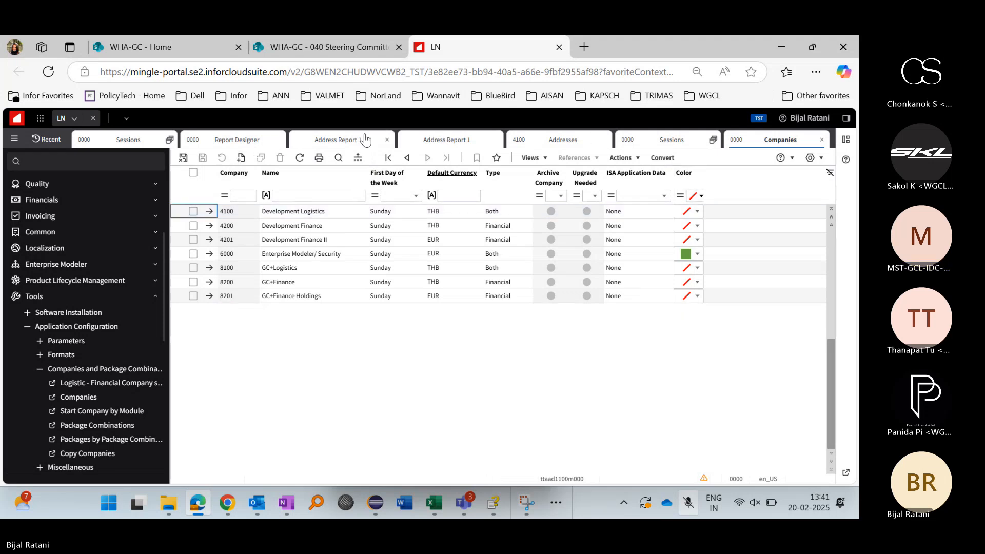
Step: Compare the layouts and input fields of Address Report 1 in Report Designer with those of txtrn153011900 in Infor LN Studio
{"action": "left_click", "coordinate": [239, 140]}
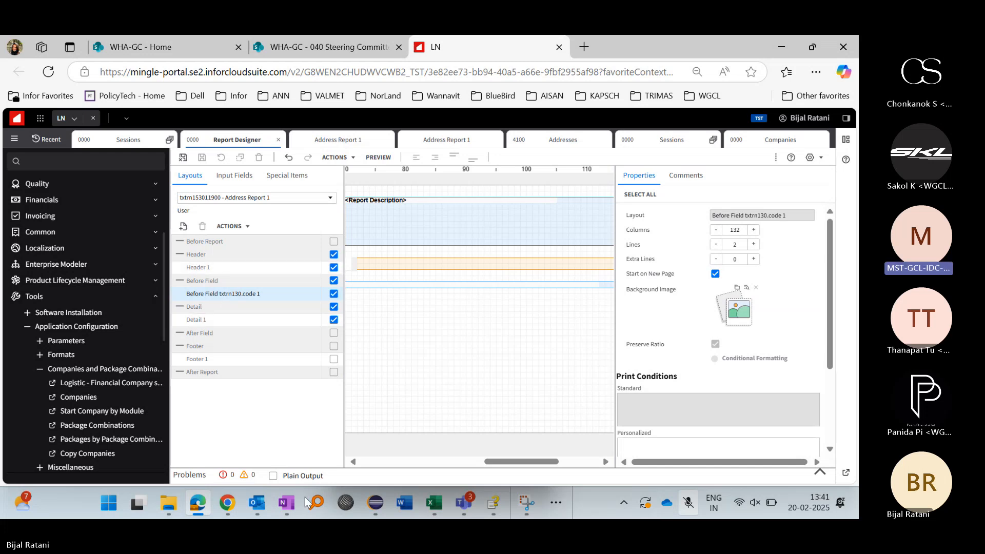
{"action": "left_click", "coordinate": [388, 517]}
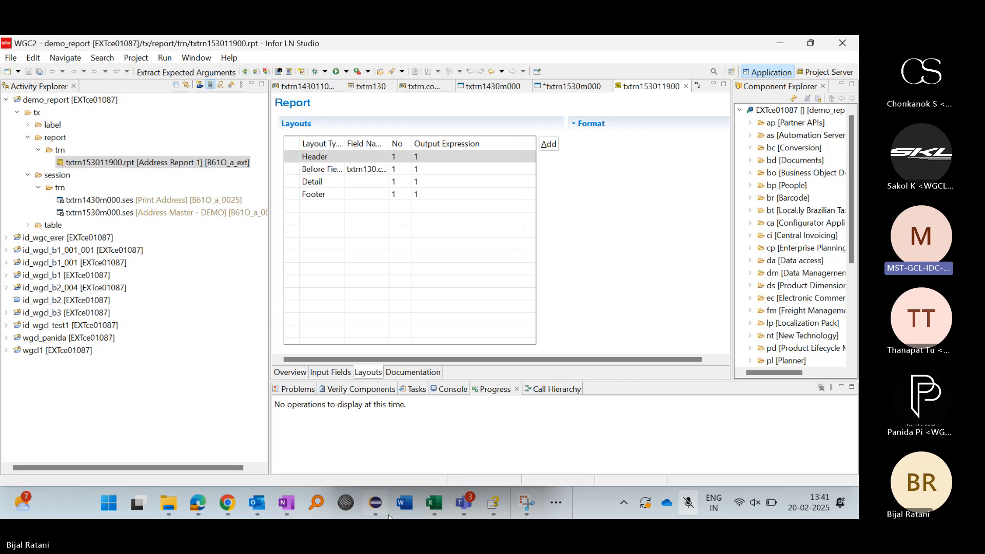
{"action": "left_click", "coordinate": [197, 510]}
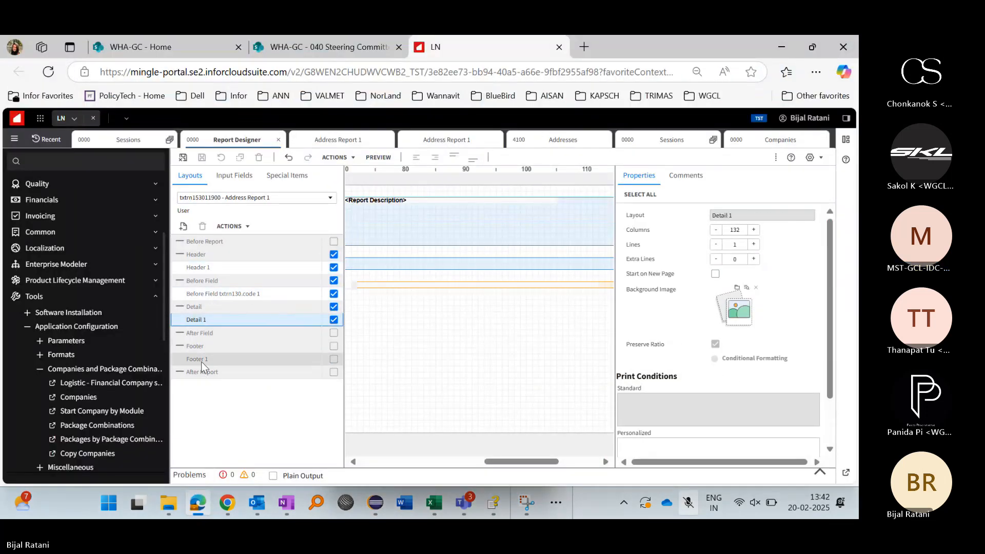
{"action": "left_click", "coordinate": [201, 361]}
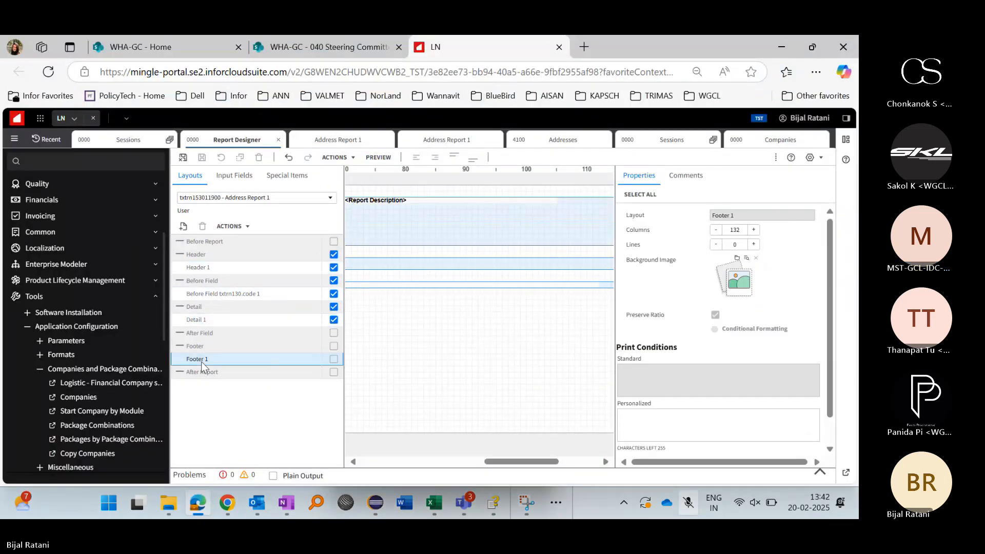
{"action": "left_click", "coordinate": [231, 186]}
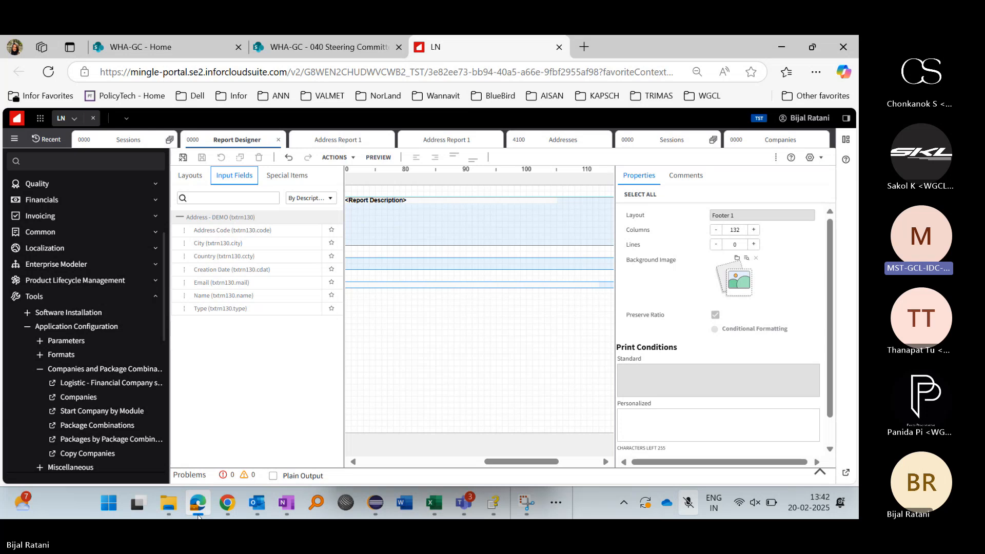
{"action": "left_click", "coordinate": [369, 498]}
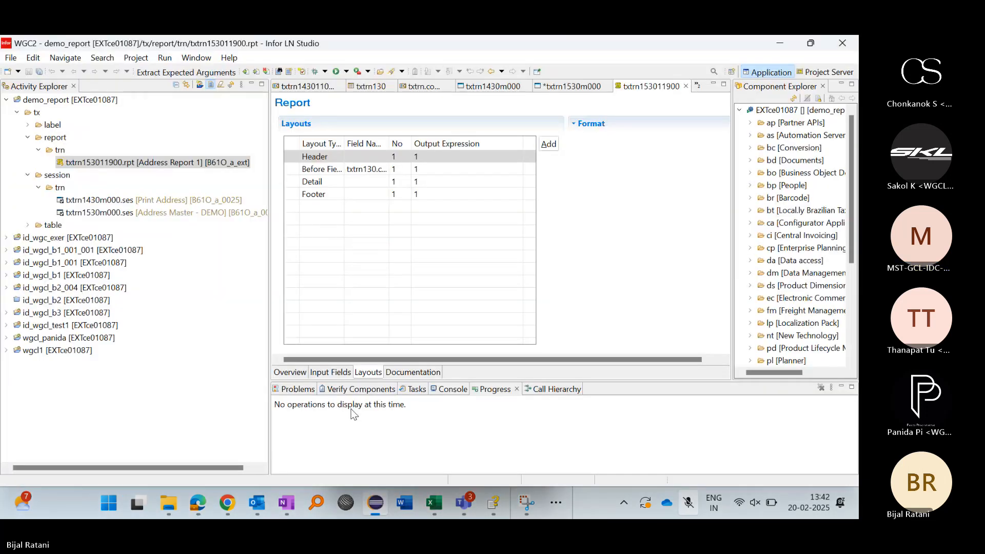
{"action": "left_click", "coordinate": [330, 372]}
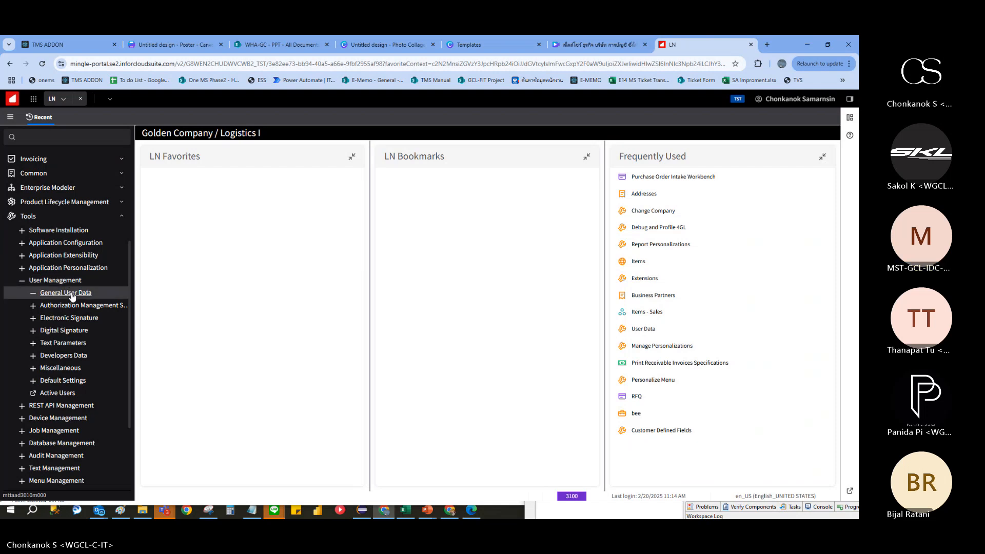
Step: Open the User Data session under General User Data, filter the list by user code and open the matching user's record
{"action": "left_click", "coordinate": [72, 294]}
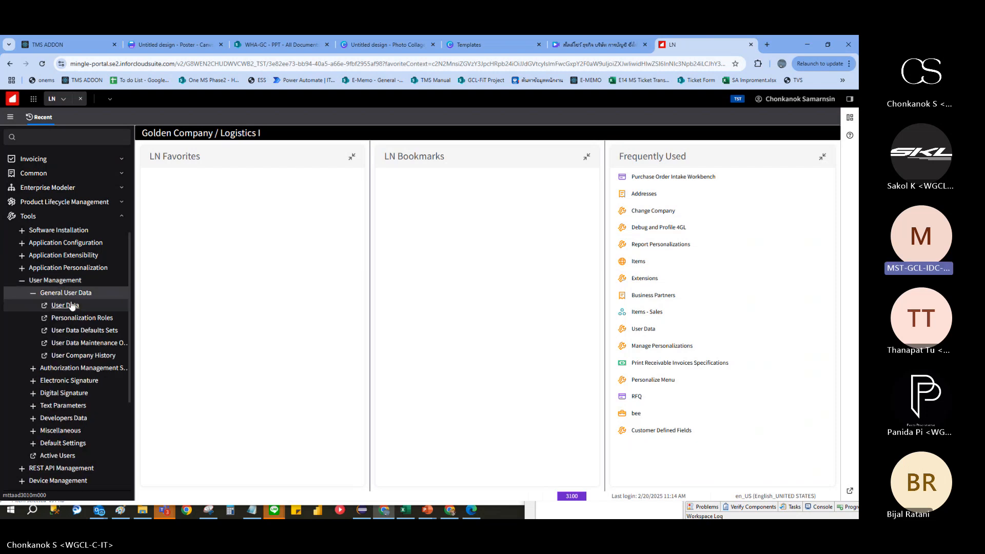
{"action": "left_click", "coordinate": [66, 305]}
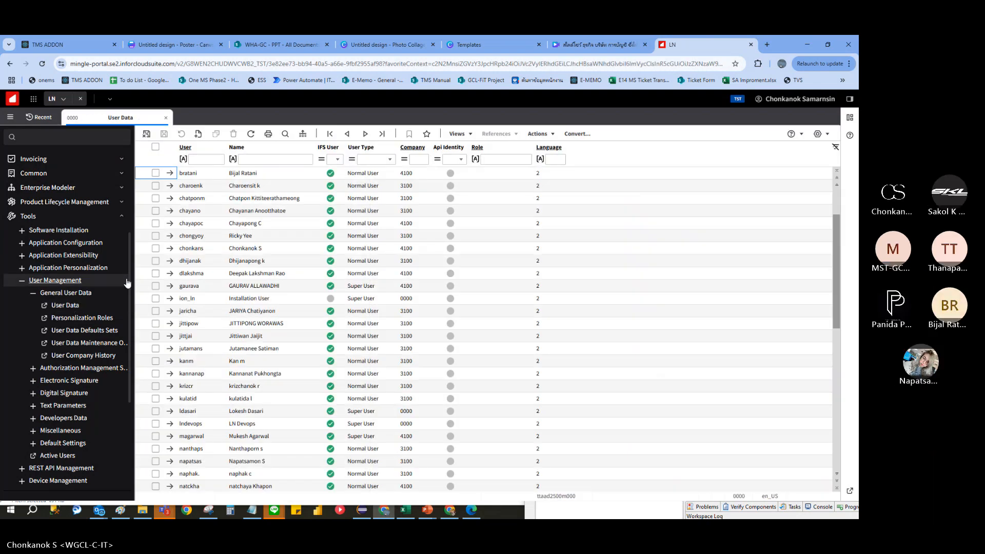
{"action": "left_click", "coordinate": [219, 159]}
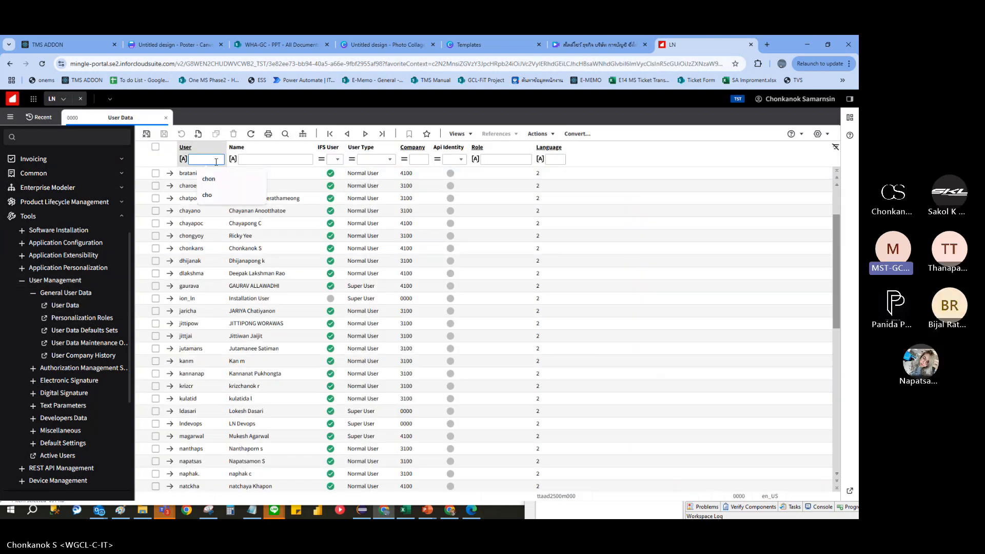
{"action": "type", "text": "chon"}
{"action": "left_click", "coordinate": [209, 179]}
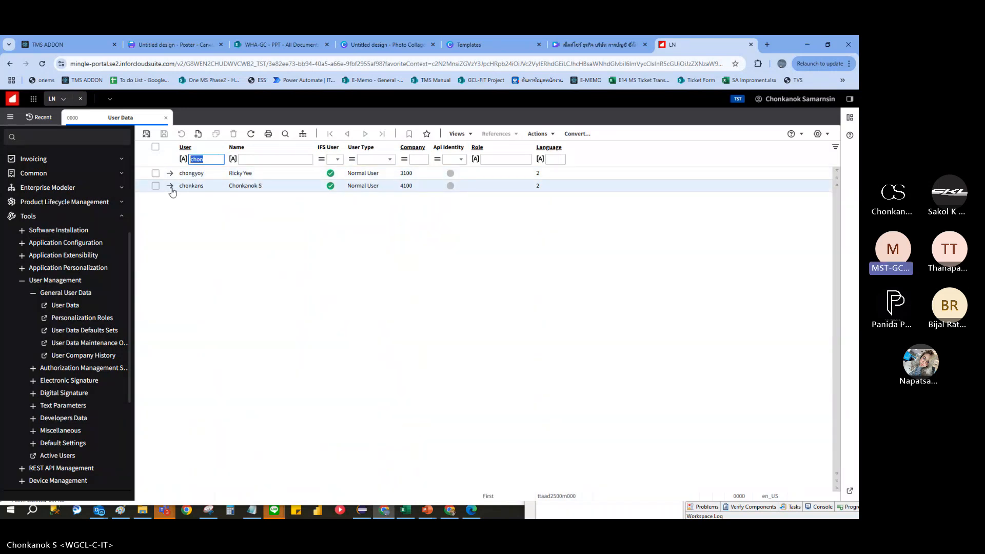
{"action": "left_click", "coordinate": [172, 191]}
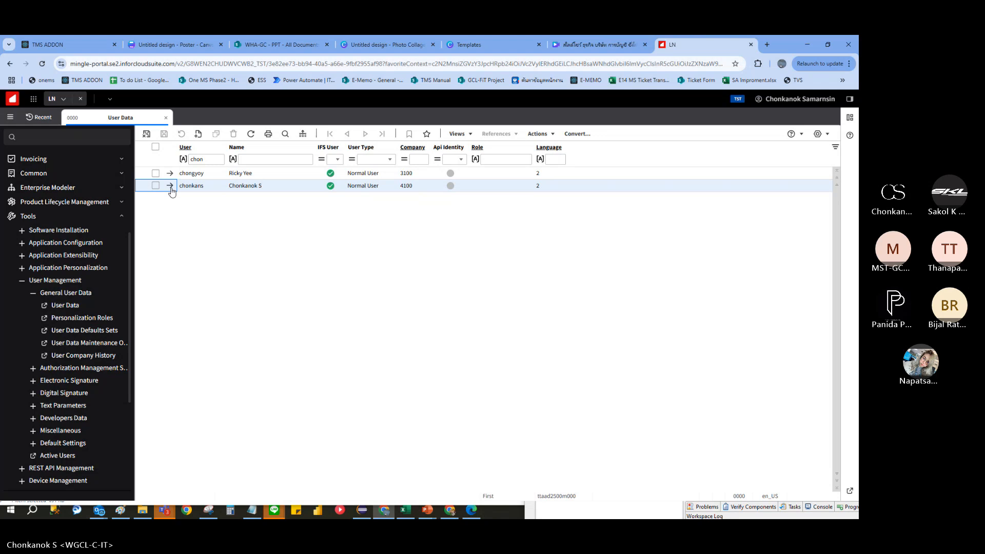
{"action": "left_click", "coordinate": [171, 188]}
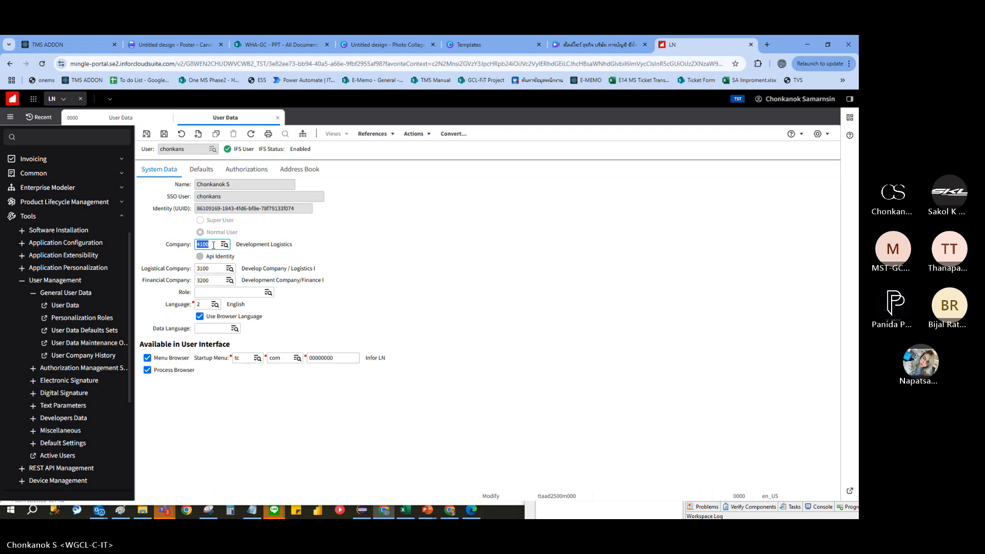
Step: Set the user's logistical and financial companies to 4100, Development Logistics, and save and close the record
{"action": "left_click", "coordinate": [230, 270]}
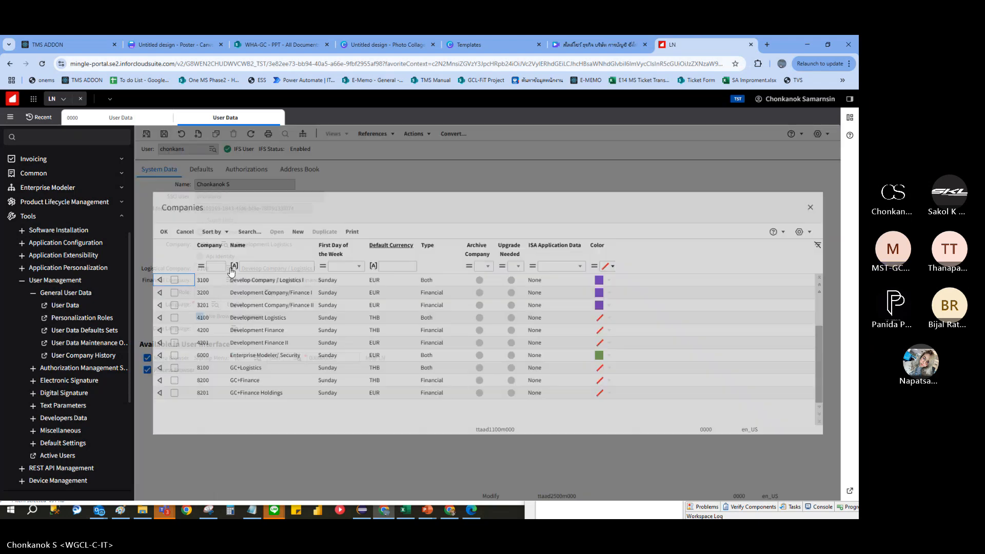
{"action": "left_click", "coordinate": [160, 320]}
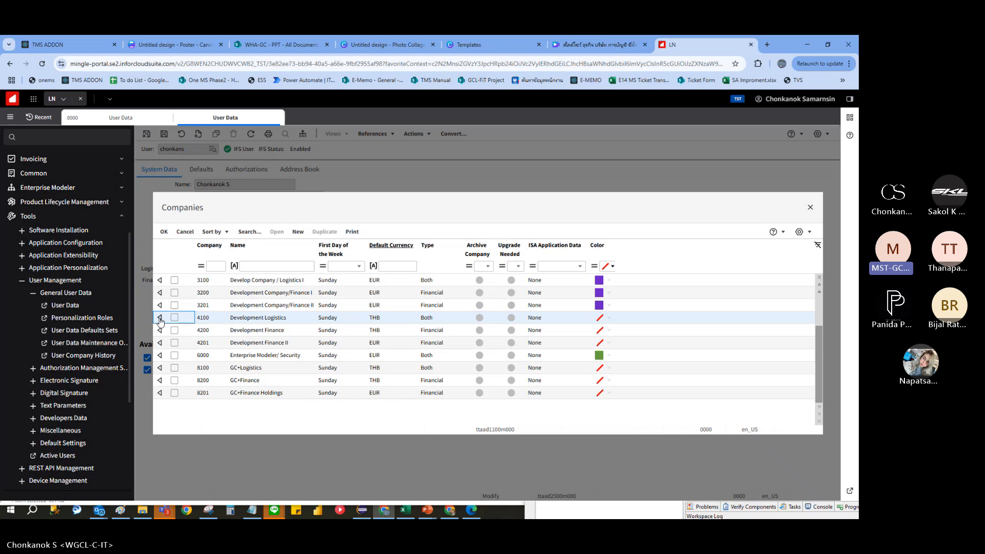
{"action": "left_click", "coordinate": [160, 319]}
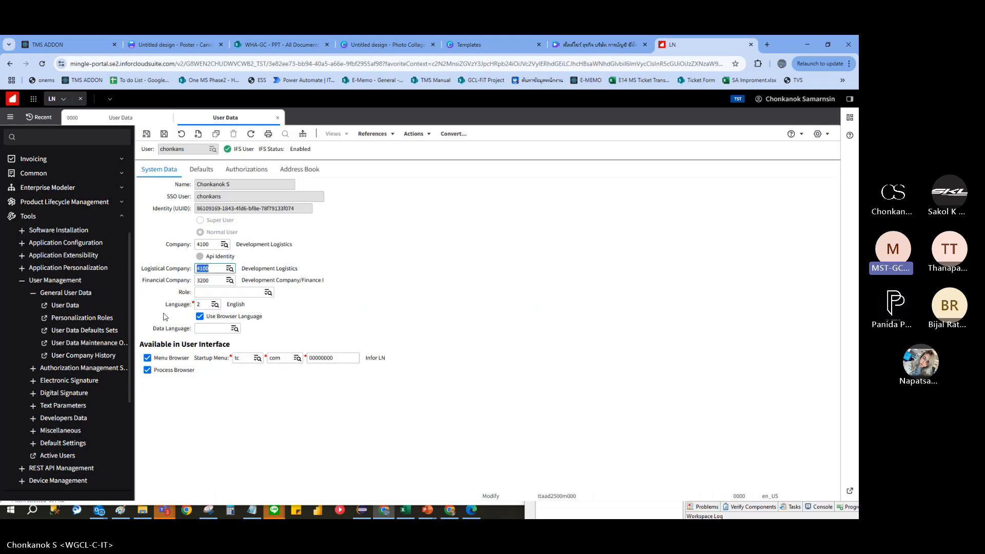
{"action": "left_click", "coordinate": [231, 281]}
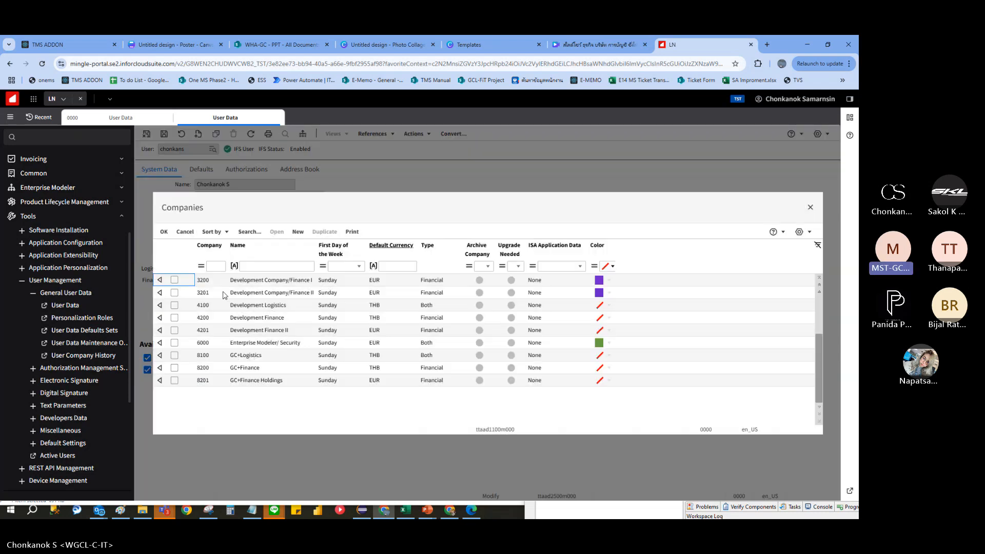
{"action": "left_click", "coordinate": [162, 307]}
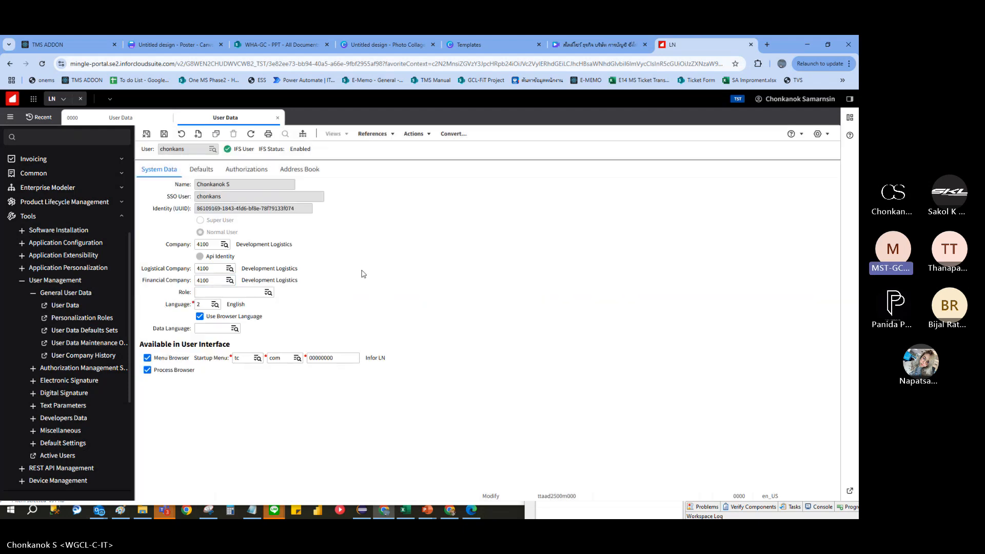
{"action": "left_click", "coordinate": [146, 134]}
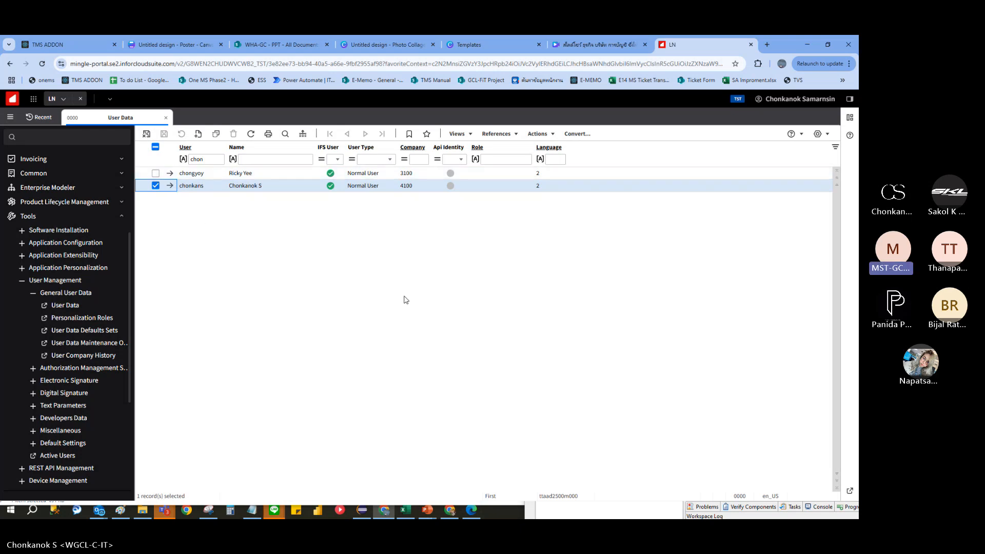
Step: Convert the user data changes to Runtime DD with all four user options included, and close the conversion dialog
{"action": "left_click", "coordinate": [579, 135]}
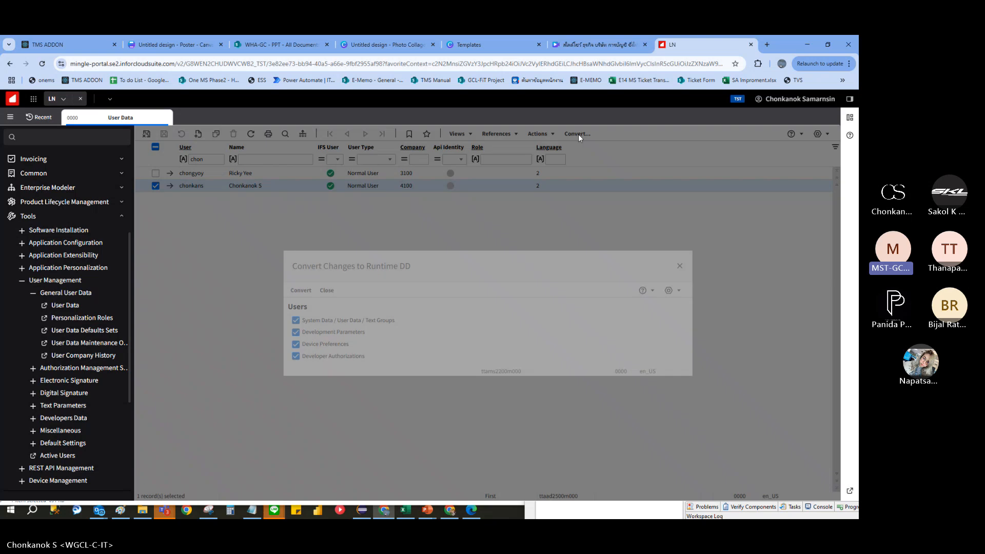
{"action": "left_click", "coordinate": [303, 290]}
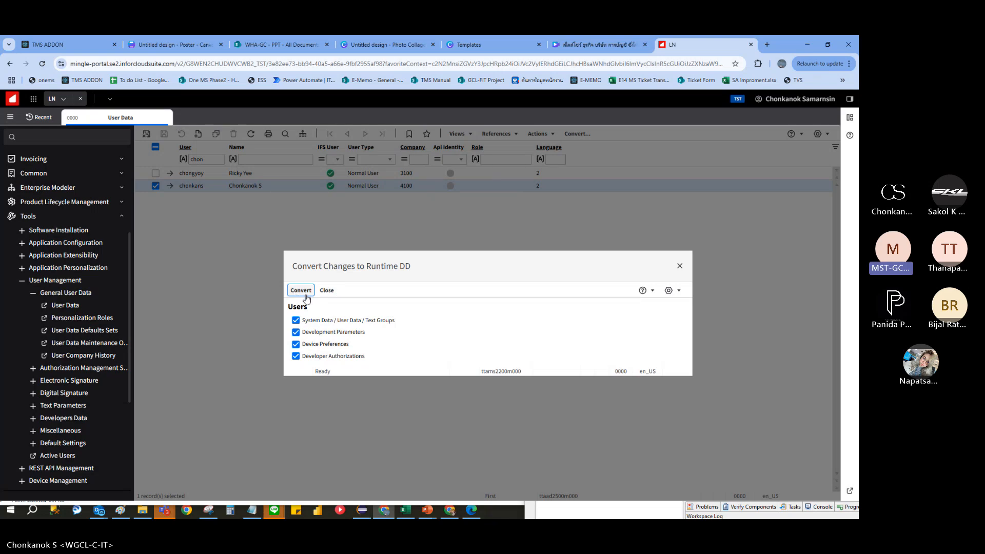
{"action": "left_click", "coordinate": [328, 290]}
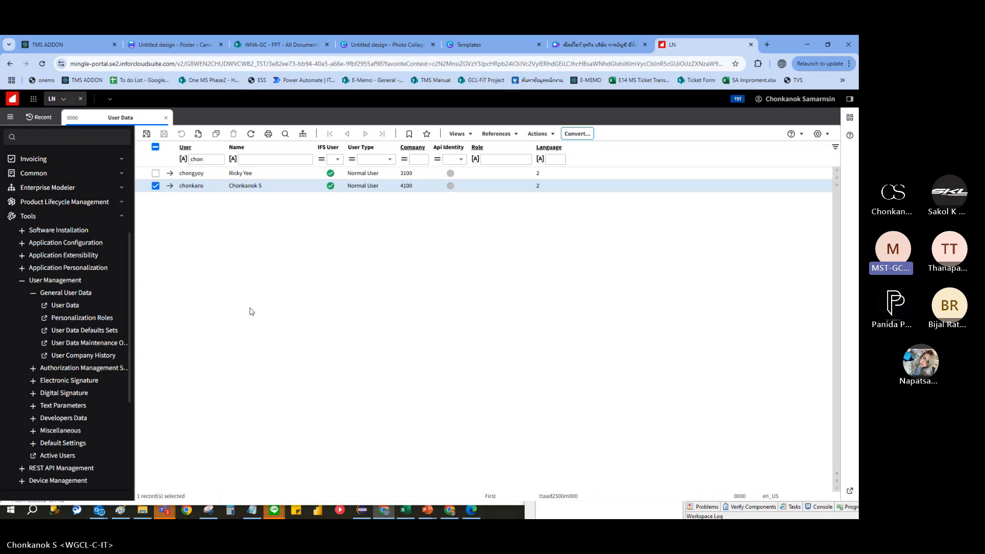
Step: Restart the Infor LN session from Options and dismiss the error dialog that follows
{"action": "scroll", "coordinate": [92, 396], "scroll_direction": "down", "scroll_amount": 4}
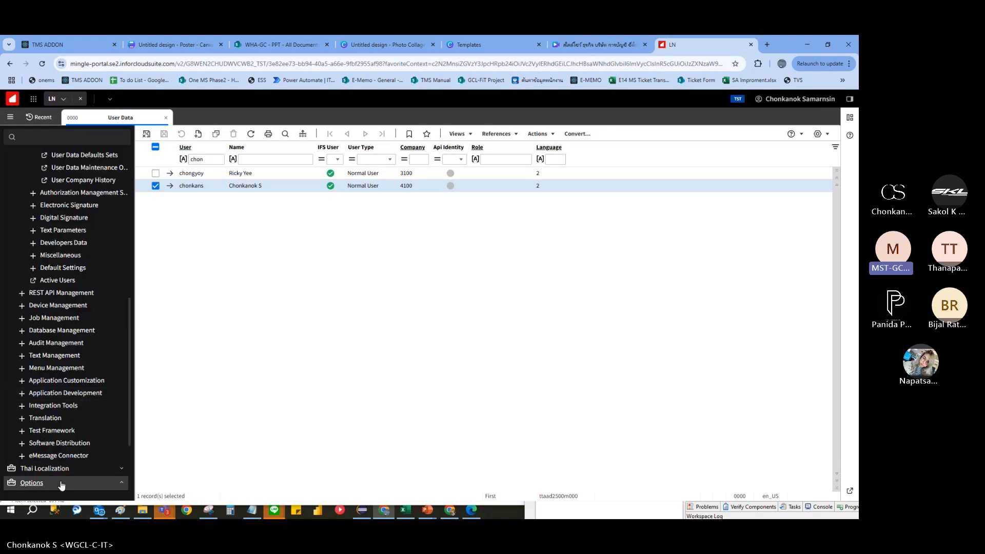
{"action": "left_click", "coordinate": [68, 482]}
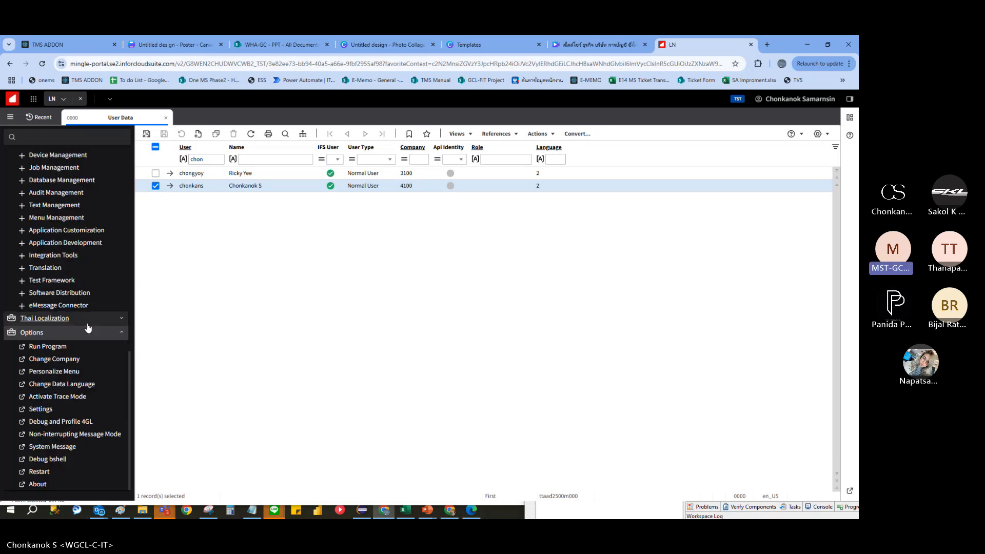
{"action": "left_click", "coordinate": [48, 472]}
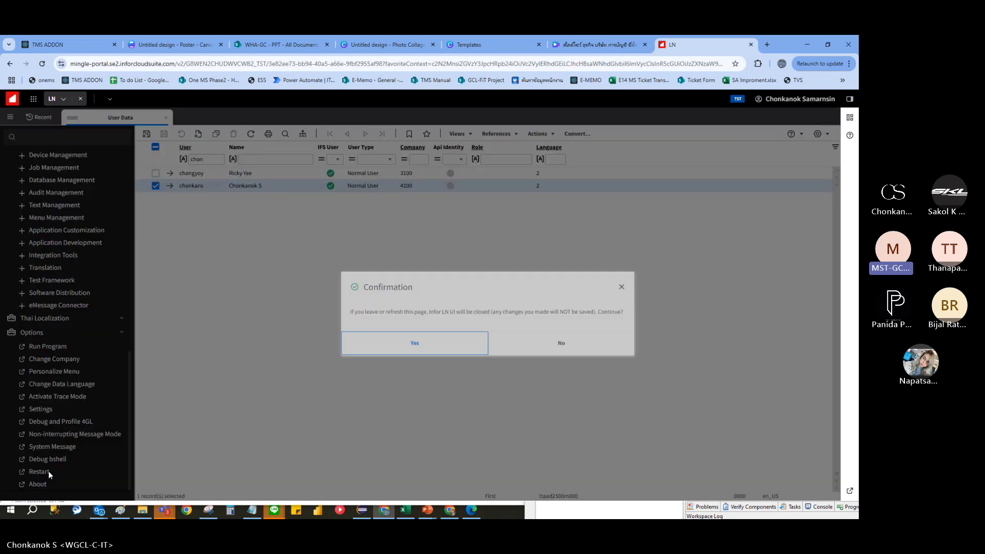
{"action": "left_click", "coordinate": [459, 346]}
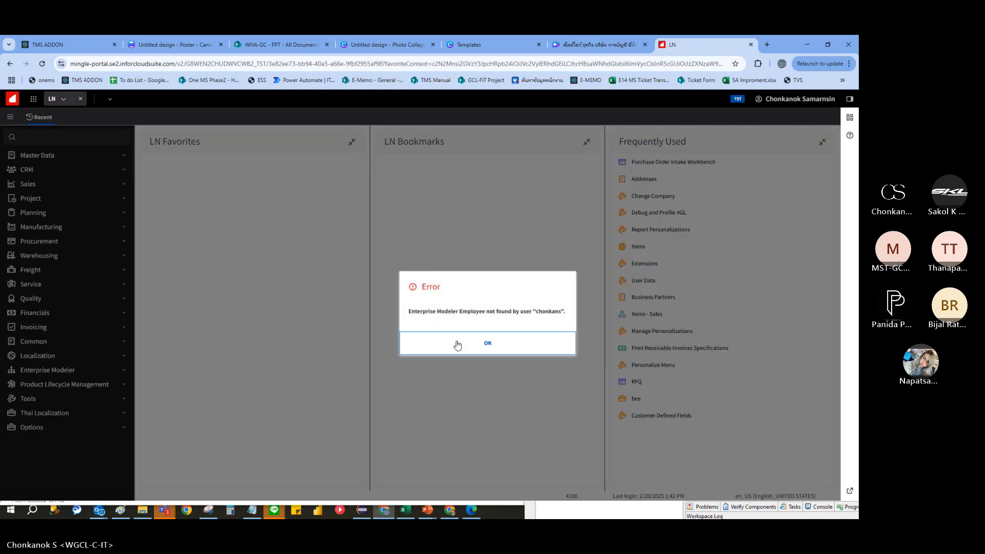
{"action": "left_click", "coordinate": [468, 347]}
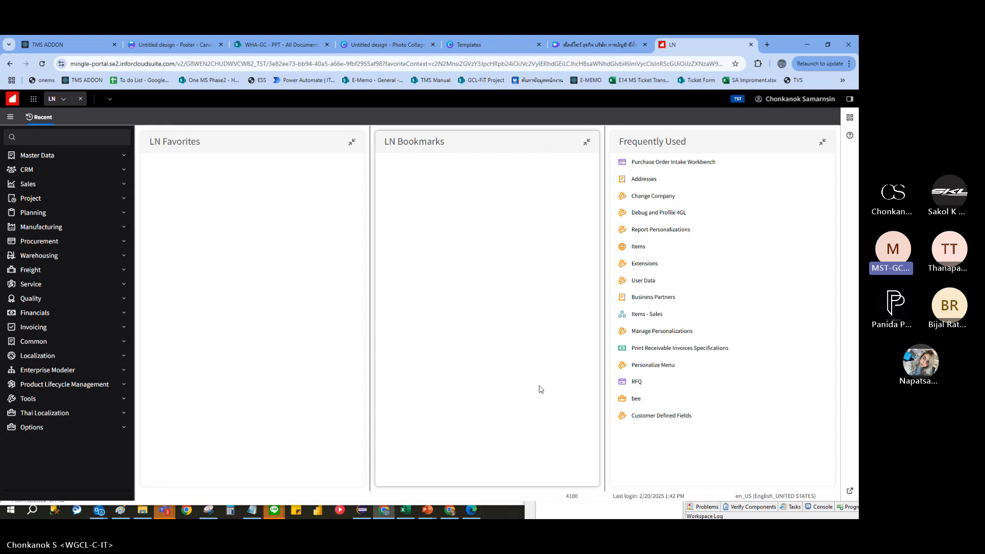
Step: Check the selected, logistic and financial companies in the Change Company session and close it
{"action": "left_click", "coordinate": [29, 429]}
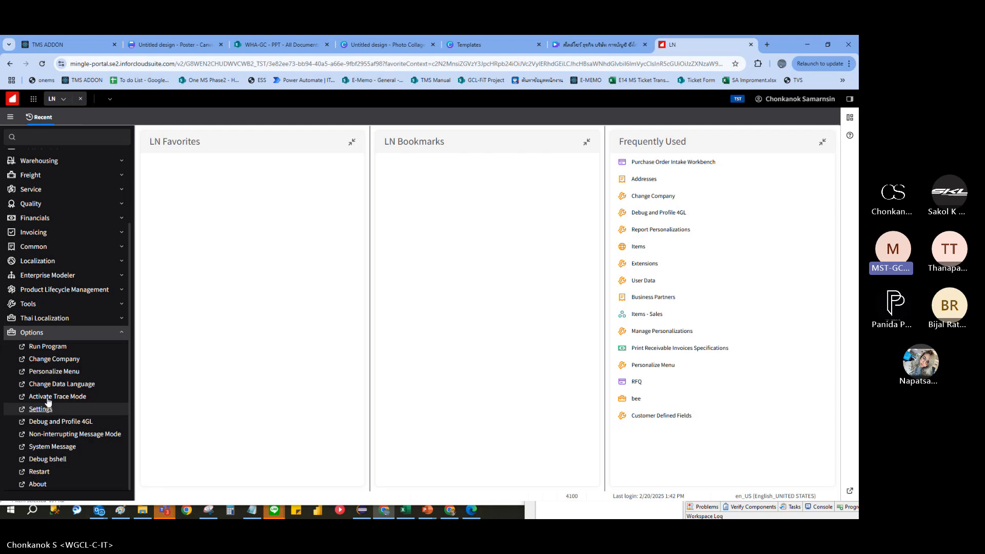
{"action": "left_click", "coordinate": [54, 360]}
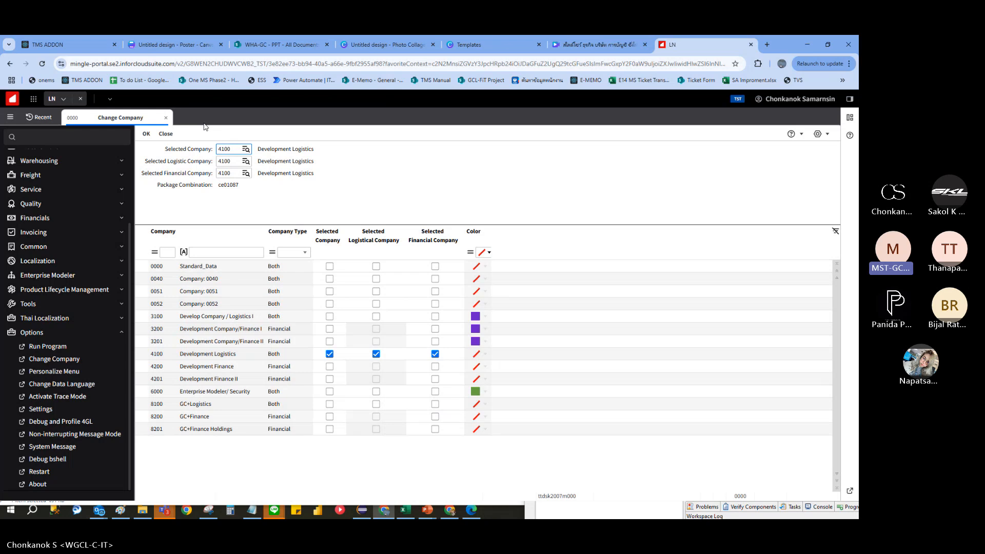
{"action": "left_click", "coordinate": [166, 119]}
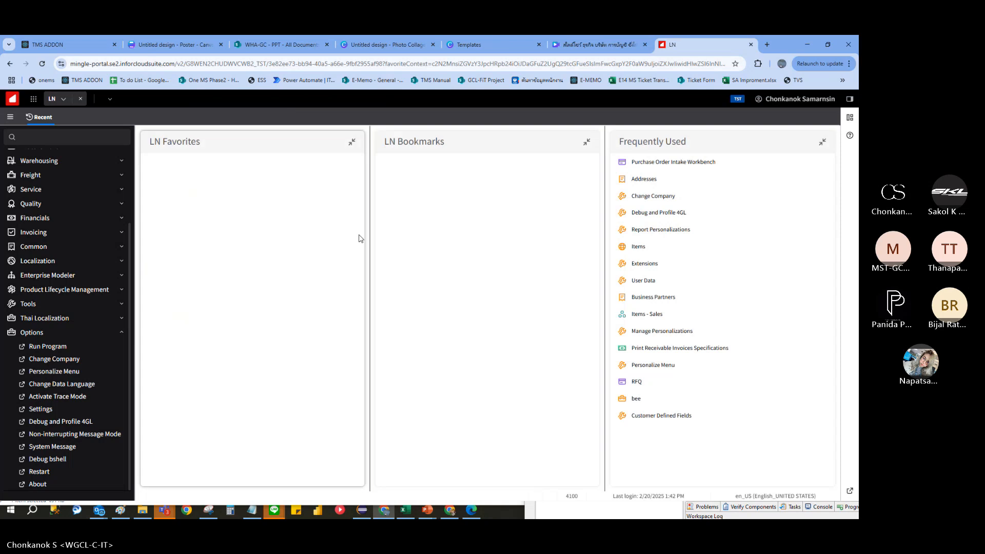
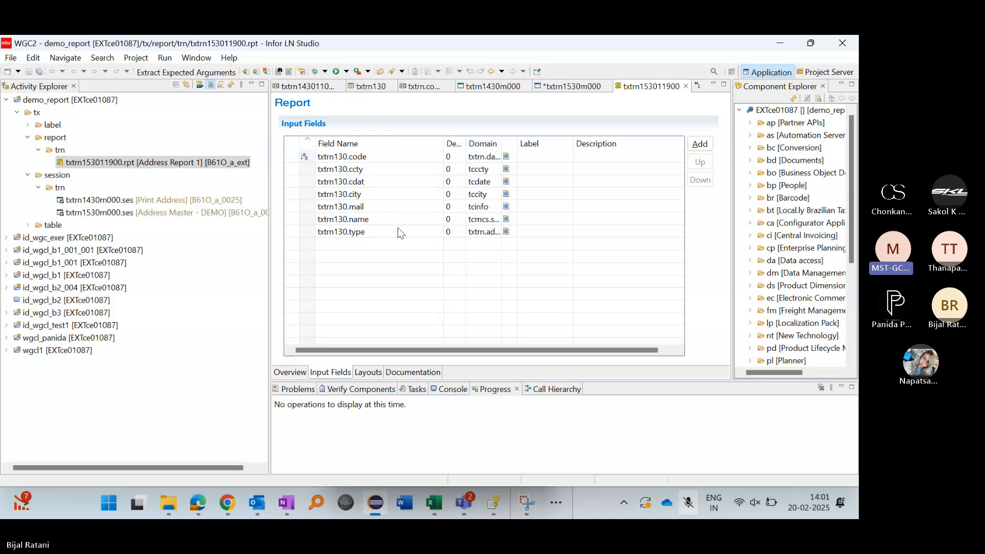
Step: In Infor LN Studio, view the layouts of txtrn153011900 and inspect Report Group 1 in session txtrn1430m000's user interface settings
{"action": "left_click", "coordinate": [368, 373]}
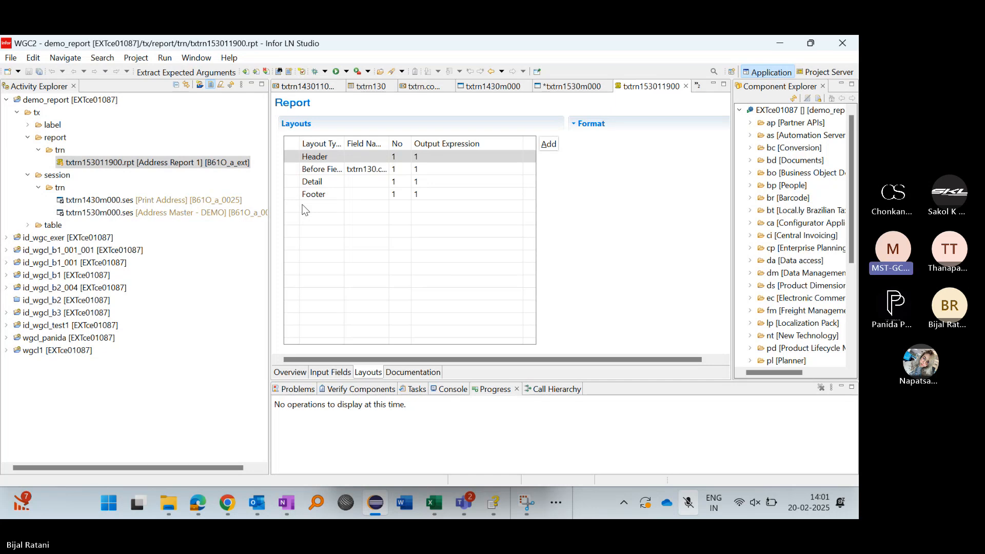
{"action": "left_click", "coordinate": [109, 201]}
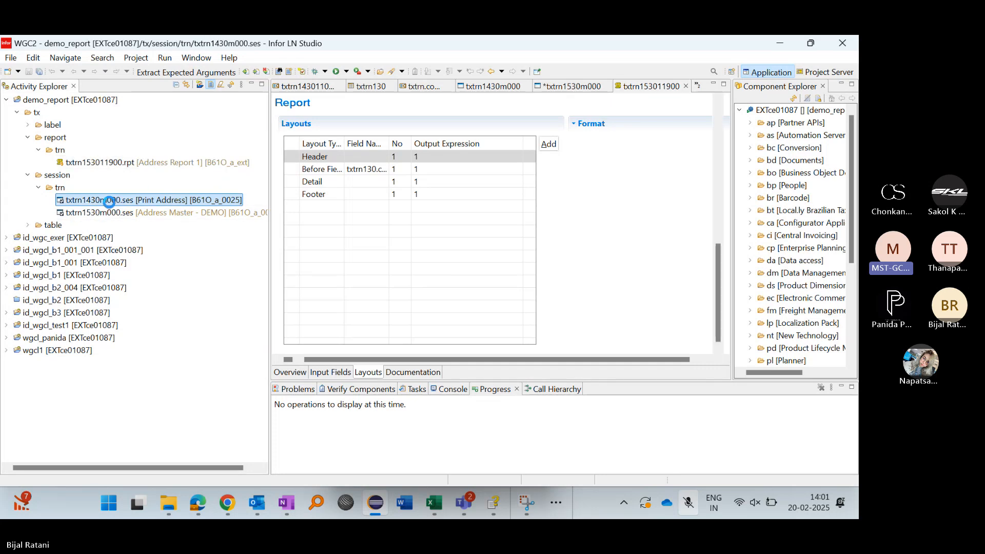
{"action": "double_click", "coordinate": [108, 201]}
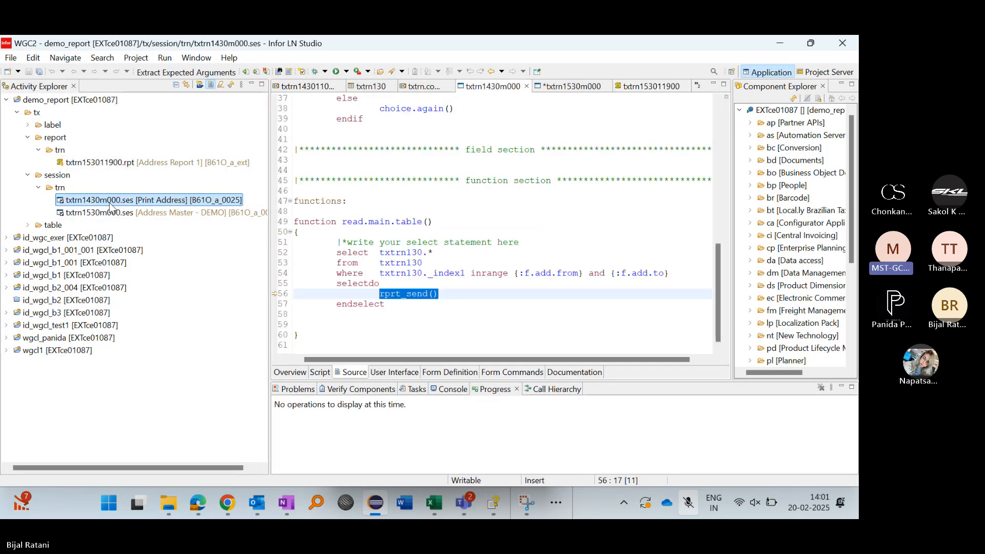
{"action": "left_click", "coordinate": [391, 373]}
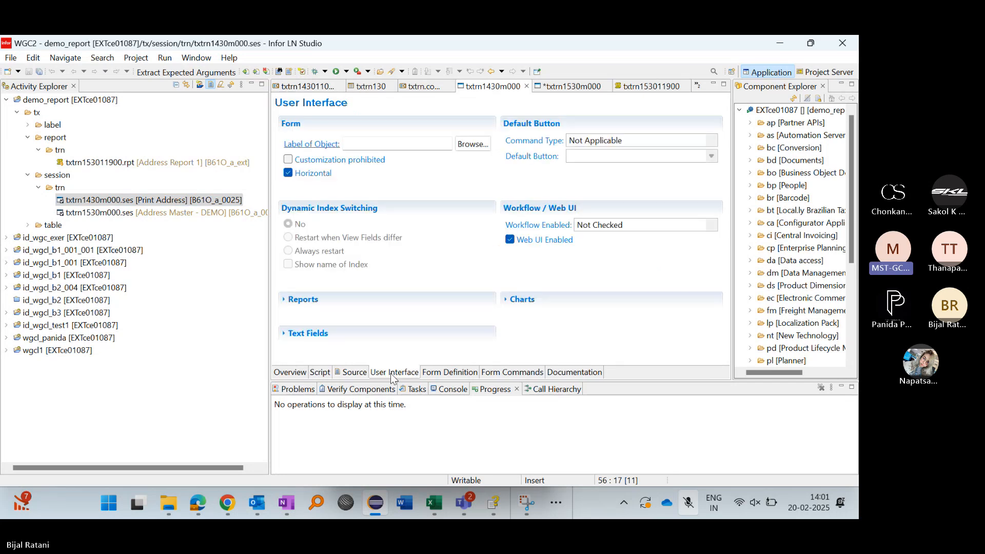
{"action": "left_click", "coordinate": [303, 300]}
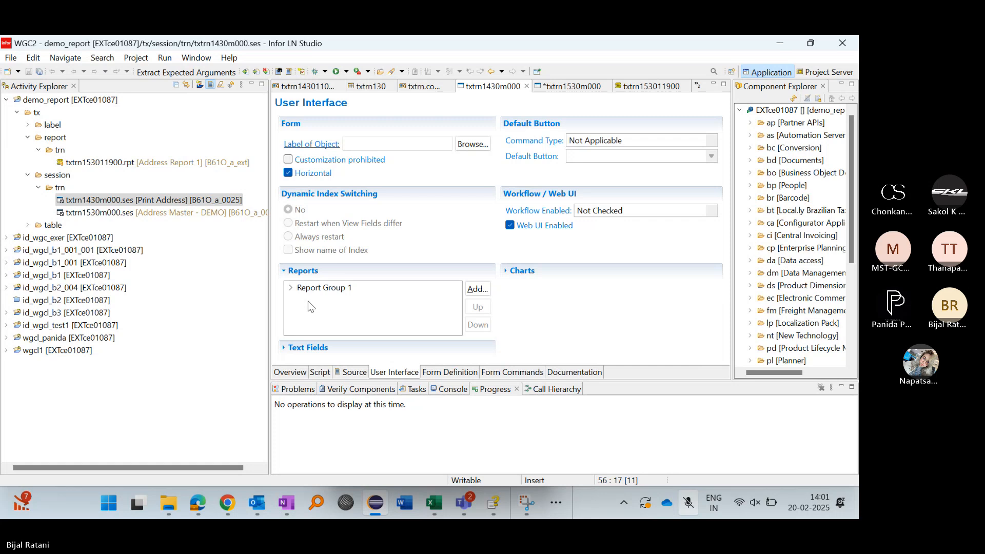
{"action": "left_click", "coordinate": [295, 291]}
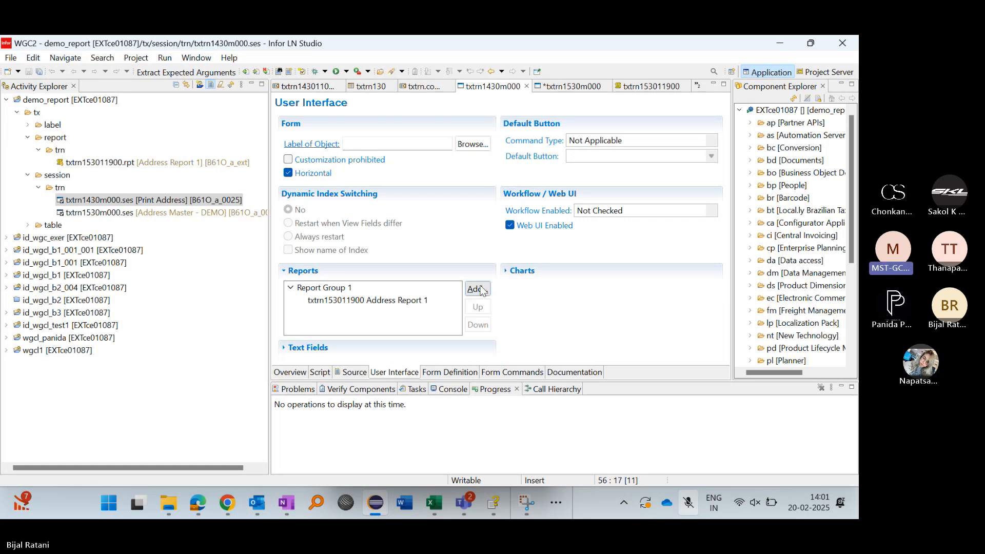
{"action": "left_click", "coordinate": [476, 289]}
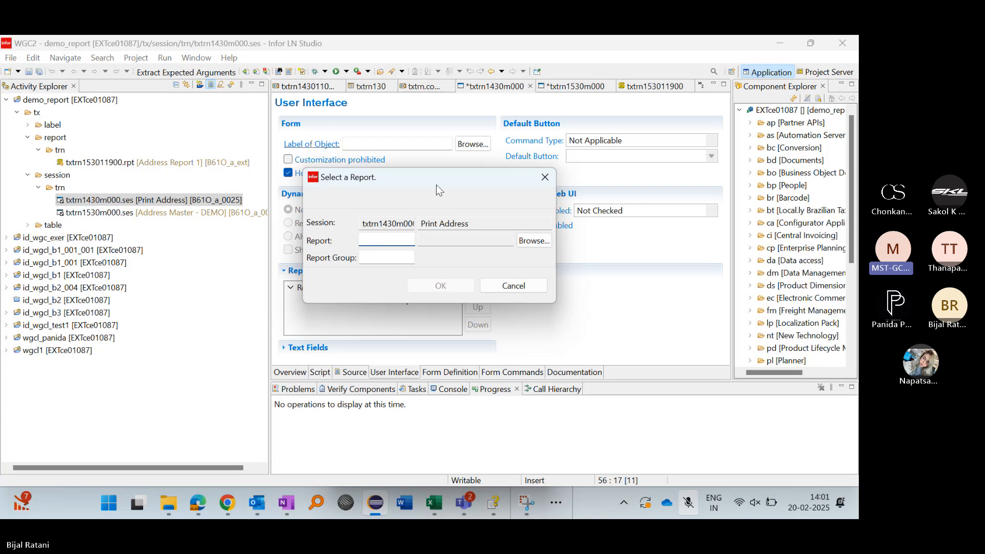
{"action": "left_click_drag", "start_coordinate": [436, 186], "coordinate": [525, 132]}
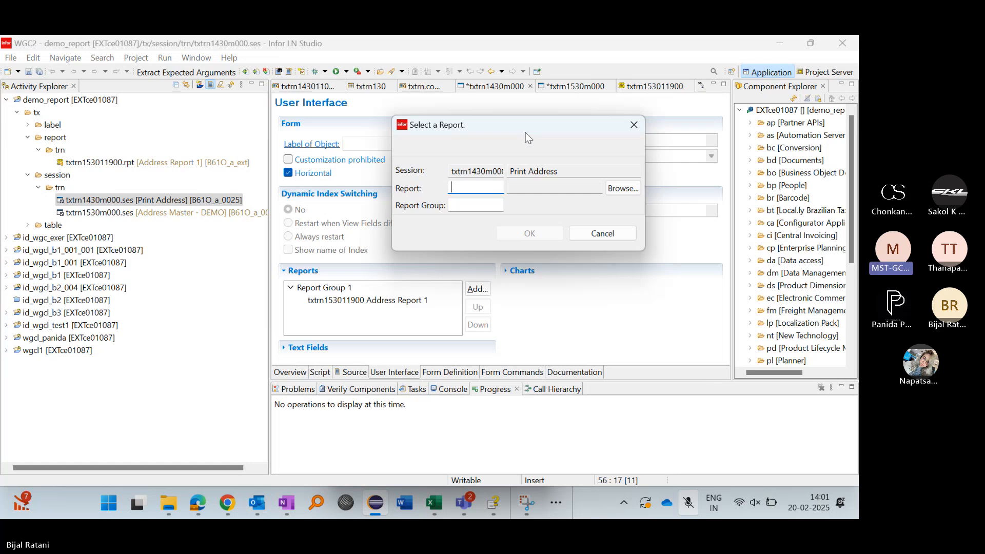
{"action": "left_click", "coordinate": [633, 127]}
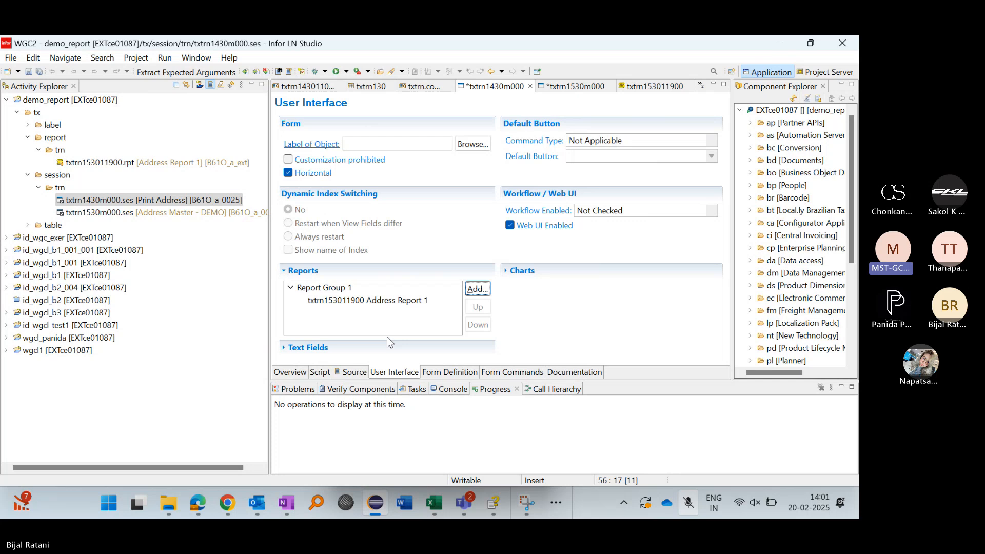
Step: Remove Address Report 1 from the Print Address session's reports and link report txtrn153011900 again under report group 1
{"action": "left_click", "coordinate": [387, 302]}
{"action": "key", "text": "Delete"}
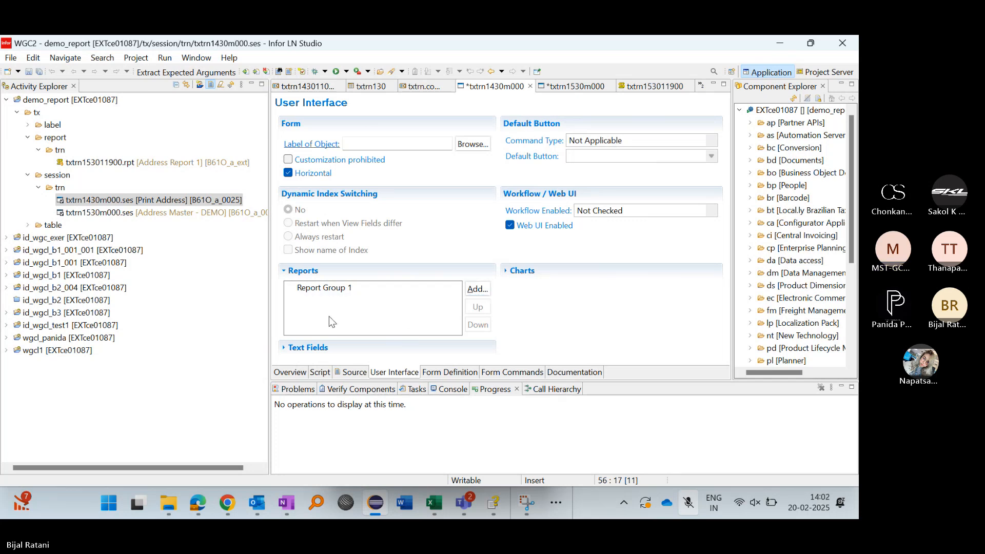
{"action": "left_click", "coordinate": [477, 289]}
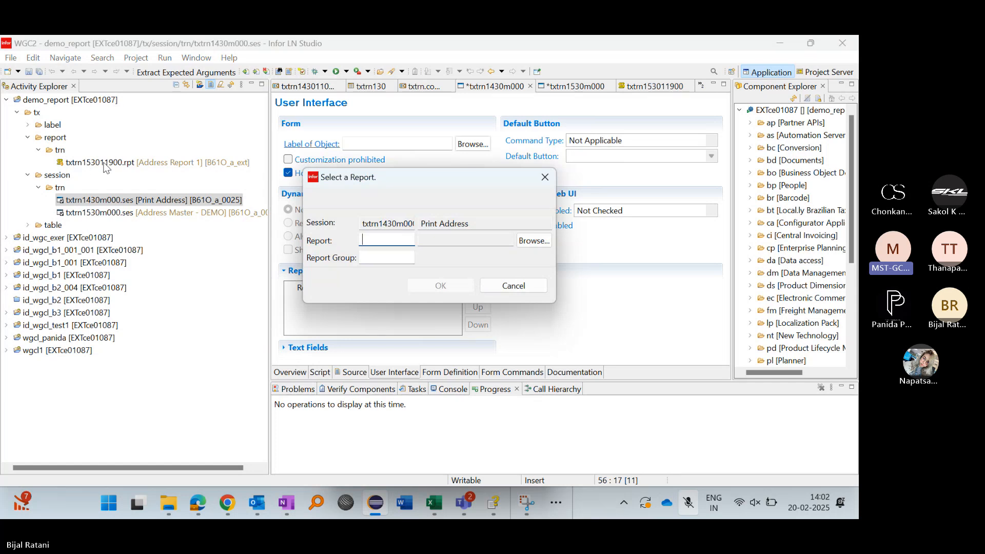
{"action": "type", "text": "txtrn1"}
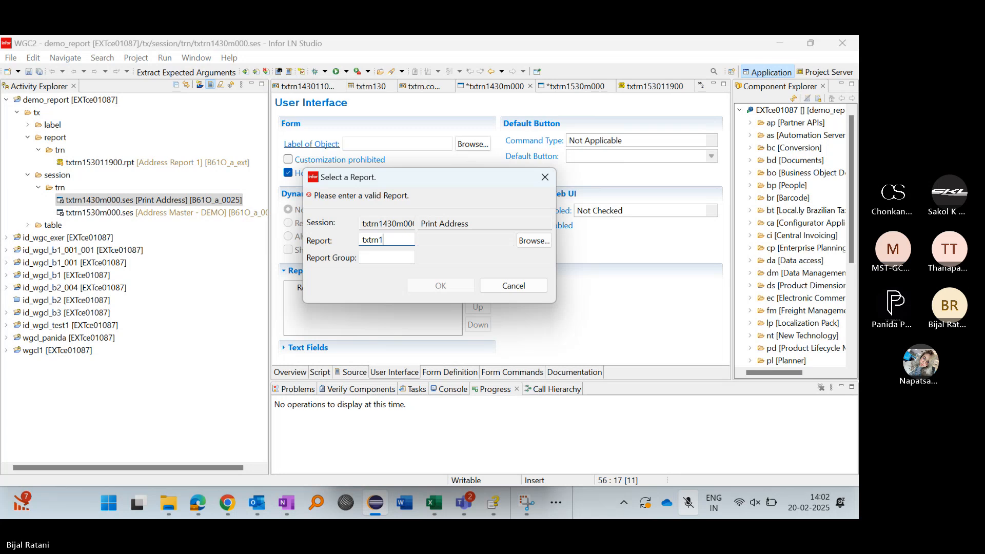
{"action": "type", "text": "53011900"}
{"action": "key", "text": "Tab"}
{"action": "key", "text": "Tab"}
{"action": "key", "text": "Tab"}
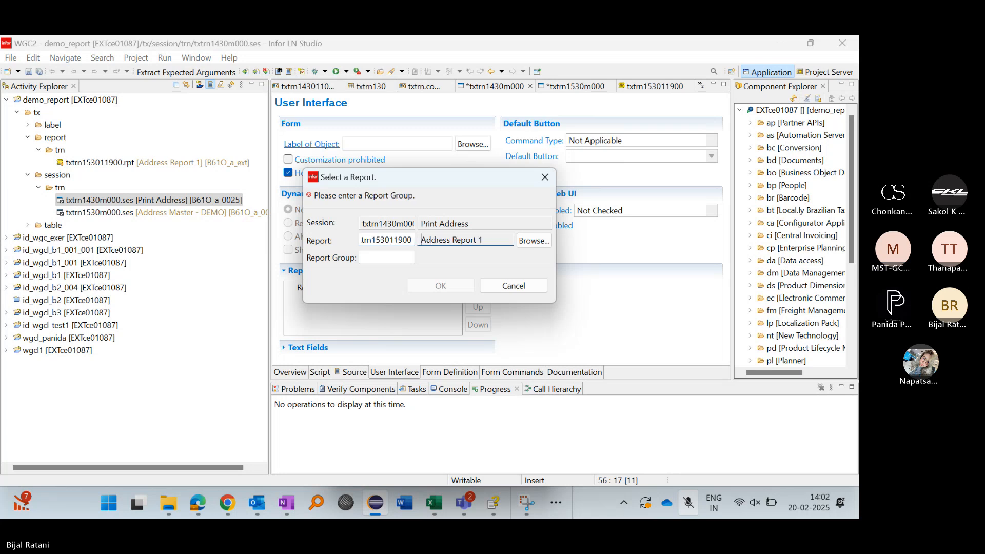
{"action": "type", "text": "1"}
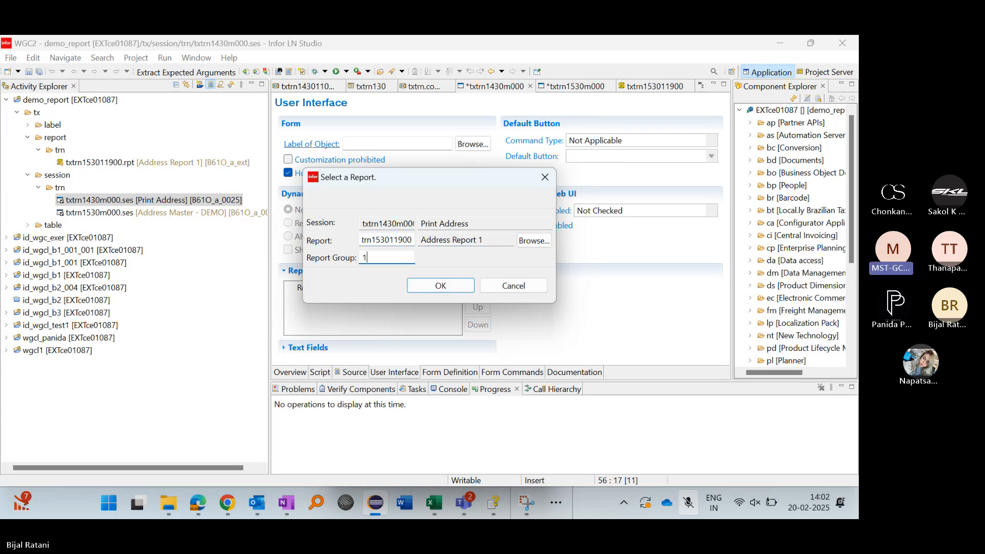
{"action": "left_click", "coordinate": [438, 288]}
{"action": "left_click", "coordinate": [399, 302]}
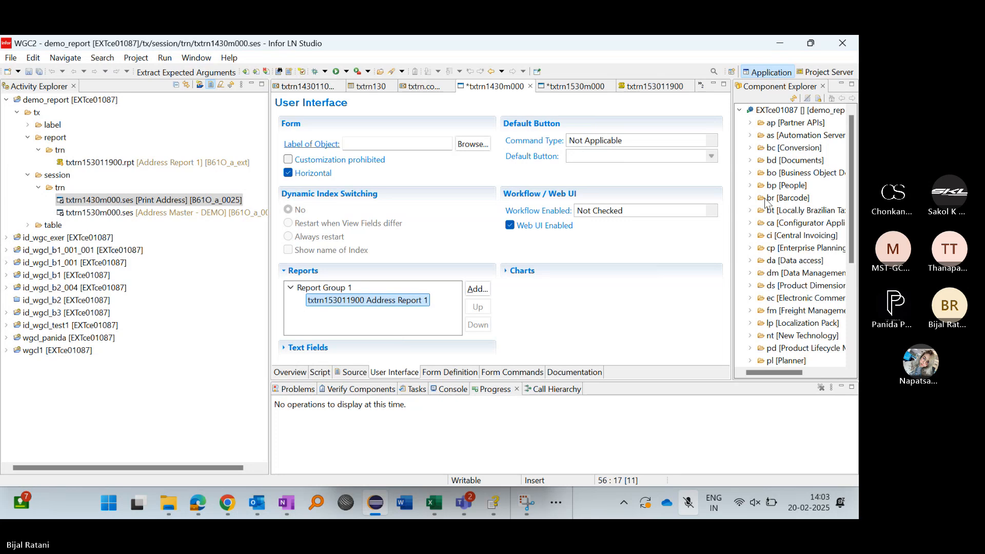
Step: Switch to the Microsoft Teams meeting window for WP1: INFOR Report Training for IT
{"action": "left_click", "coordinate": [782, 167]}
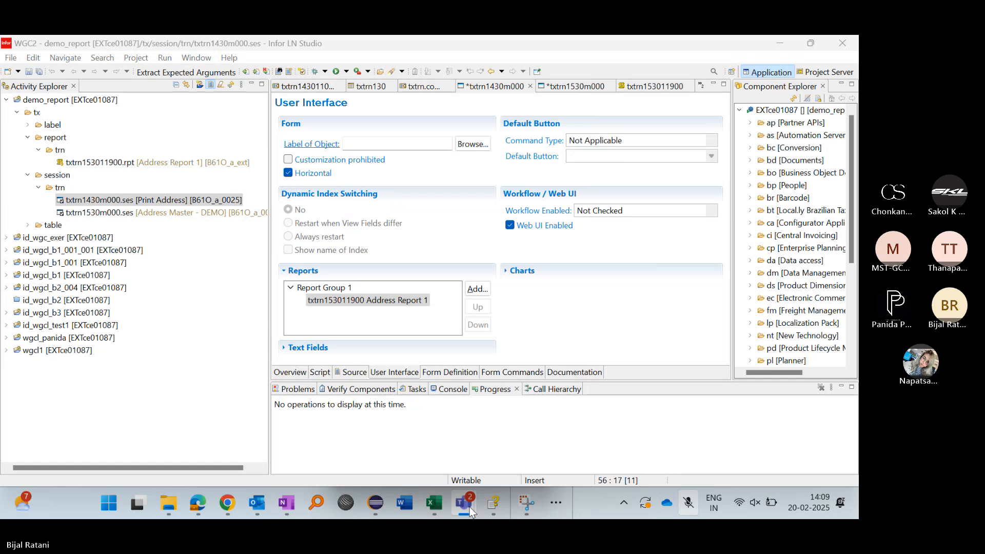
{"action": "mouse_move", "coordinate": [470, 507]}
{"action": "left_click", "coordinate": [422, 415]}
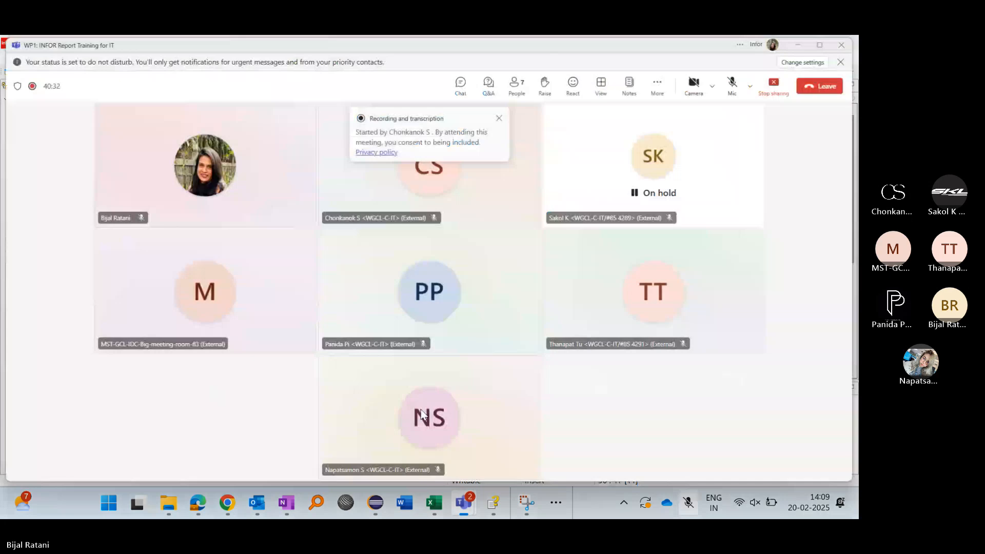